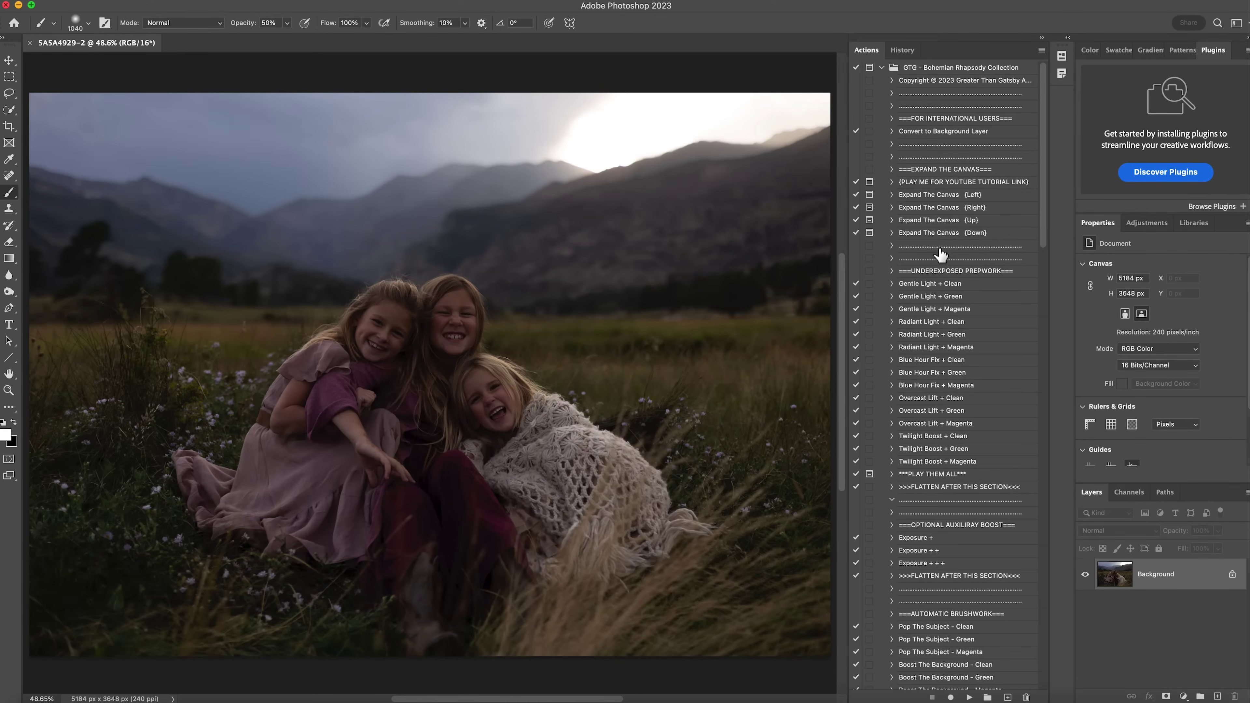
- Play Gentle Light + Clean, then run >>>FLATTEN AFTER THIS SECTION<<< to leave one Background layer
click(943, 284)
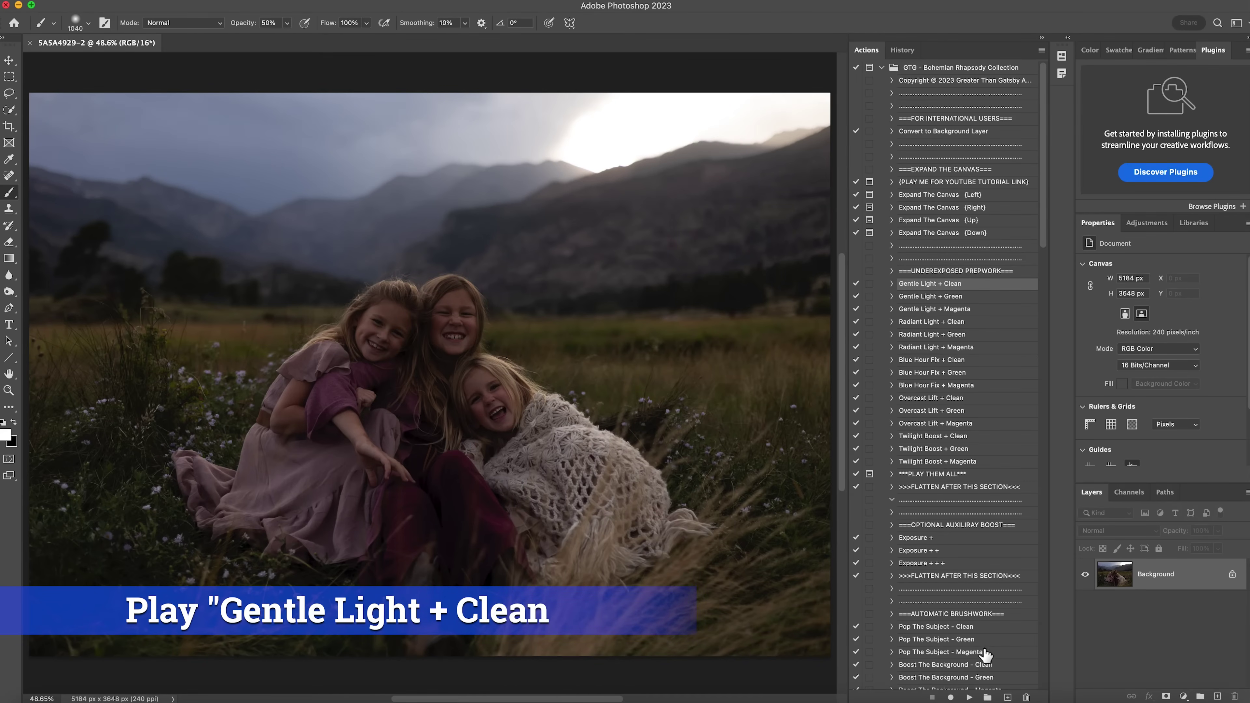
click(968, 697)
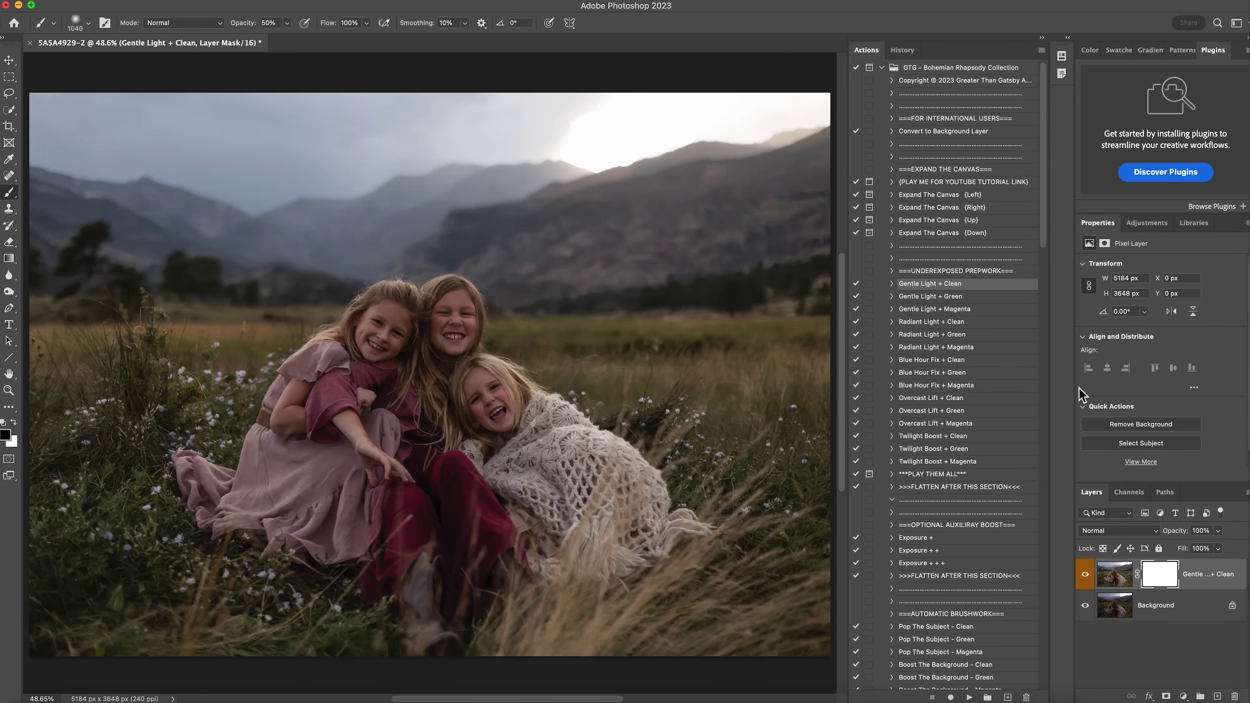
click(941, 487)
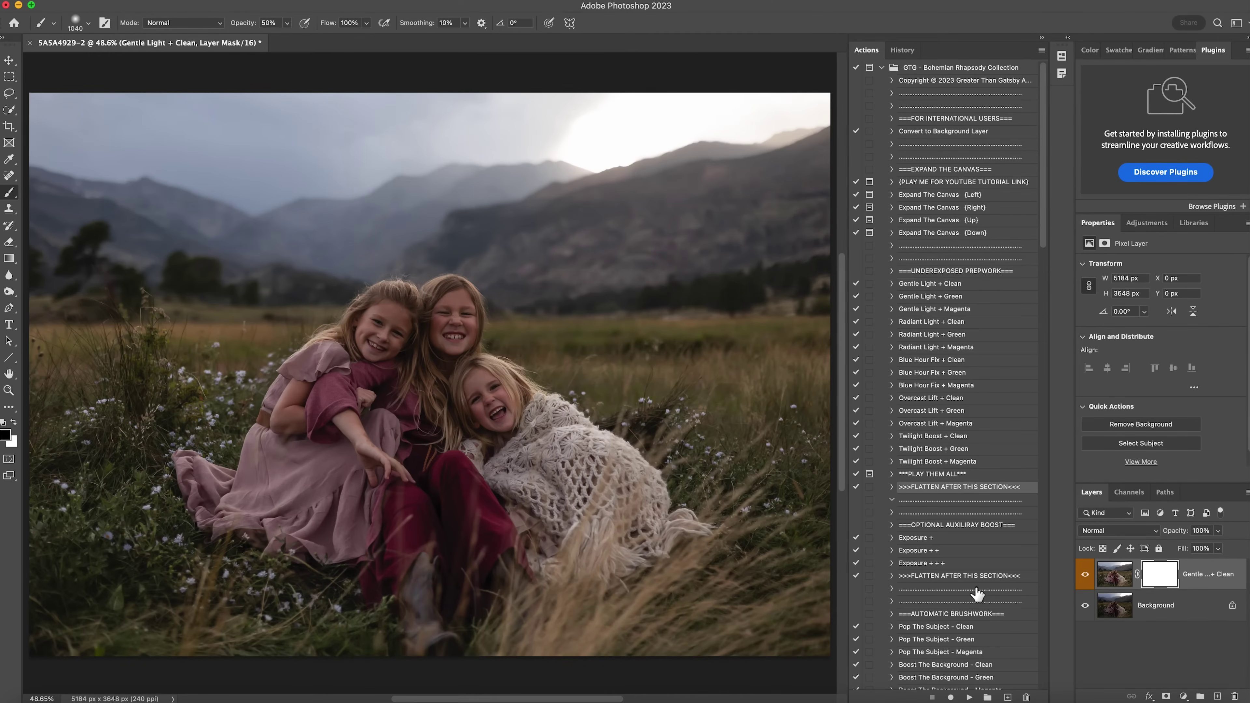
click(969, 697)
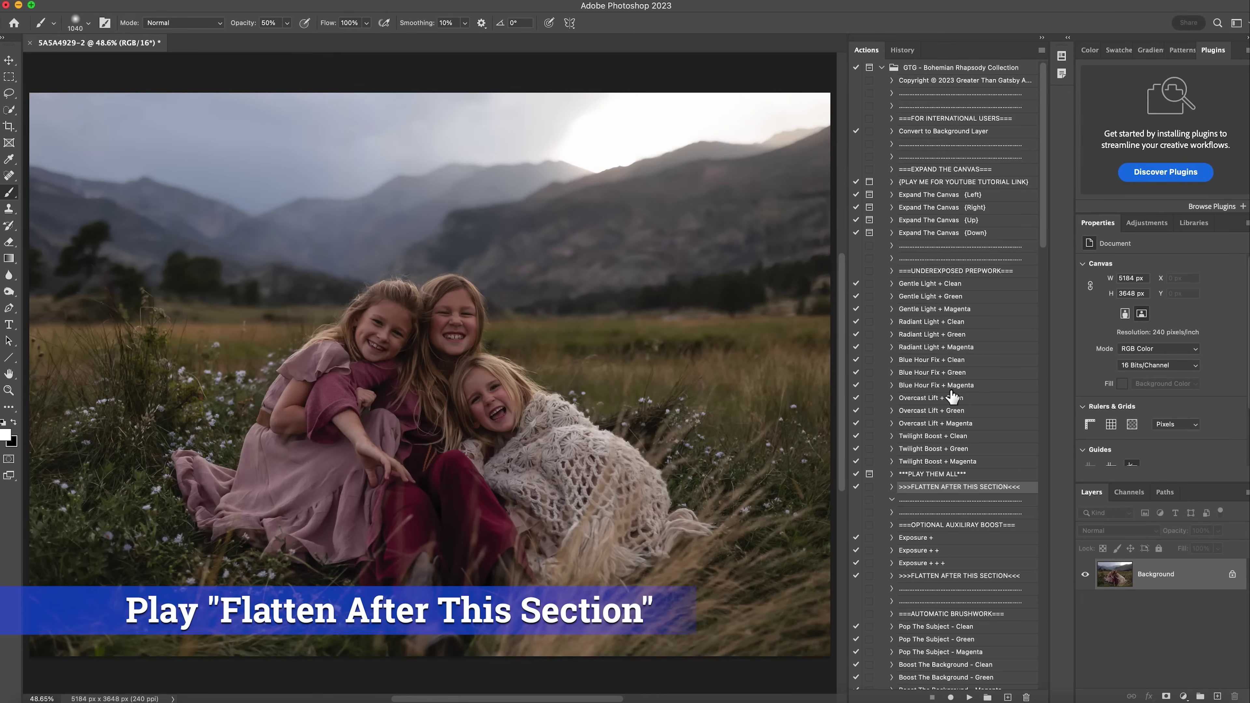
- Run the Exposure + + action to brighten the photo further
scroll(942, 424, down, 5)
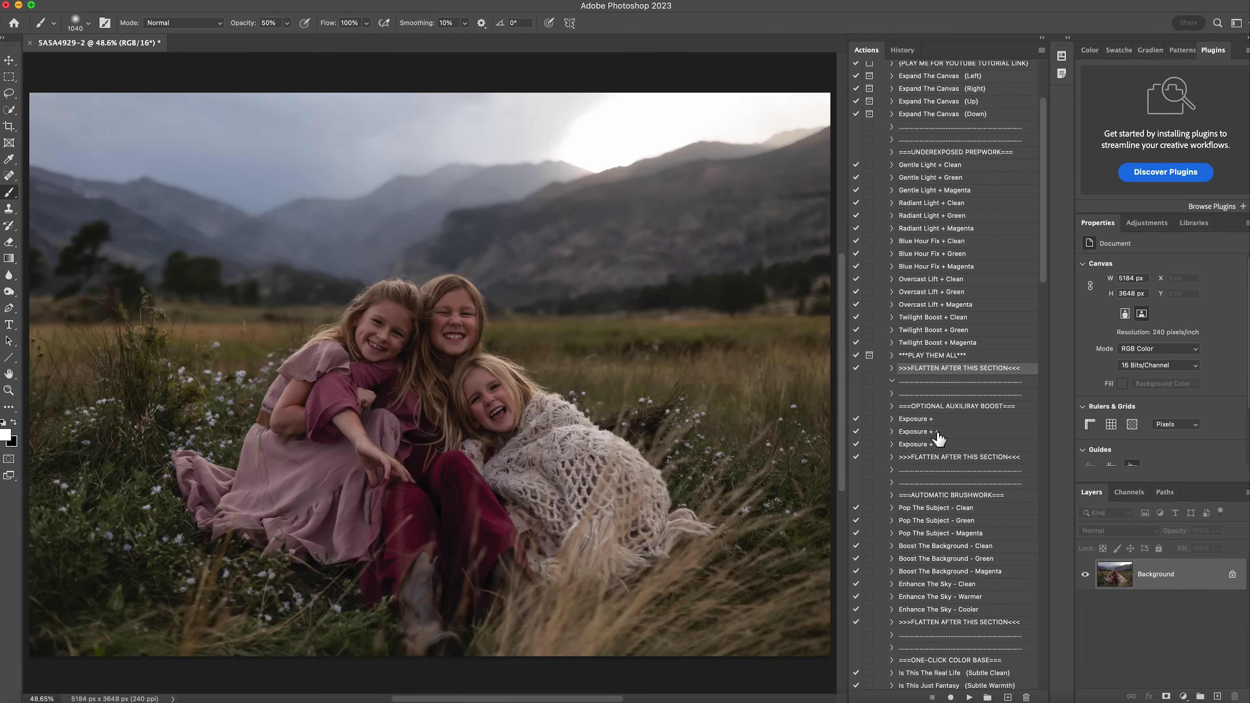
scroll(937, 437, down, 1)
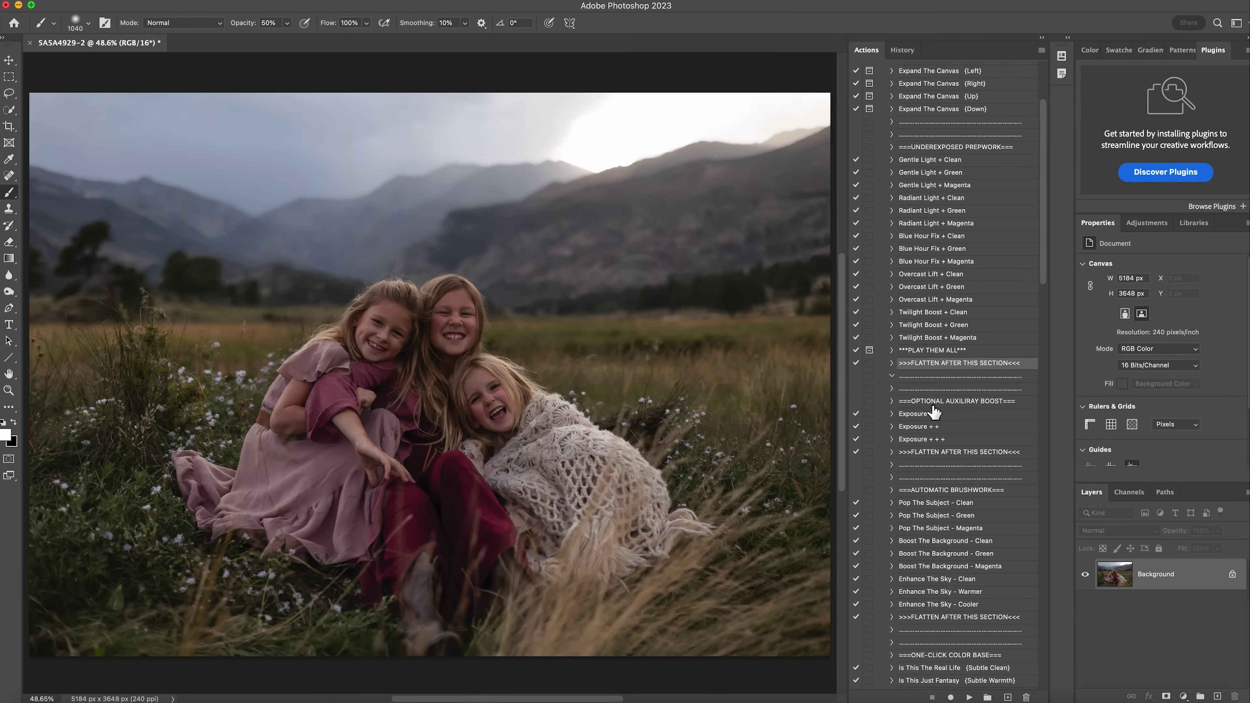
click(942, 427)
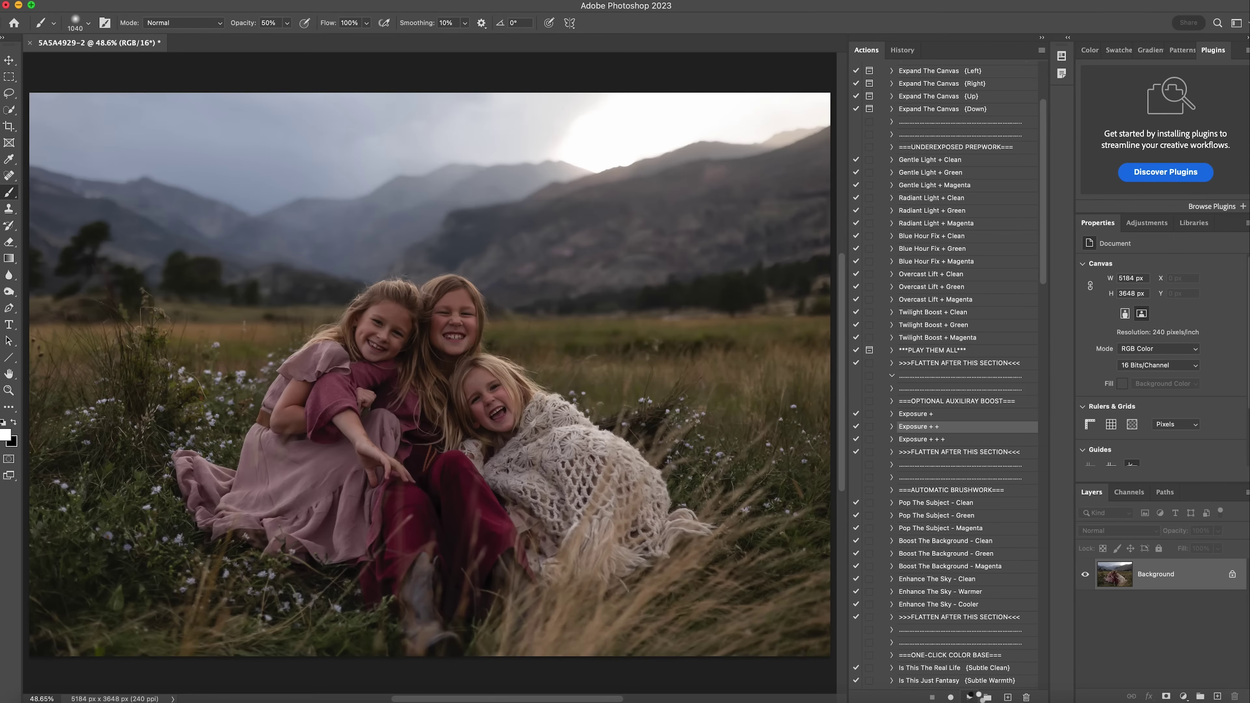
click(969, 697)
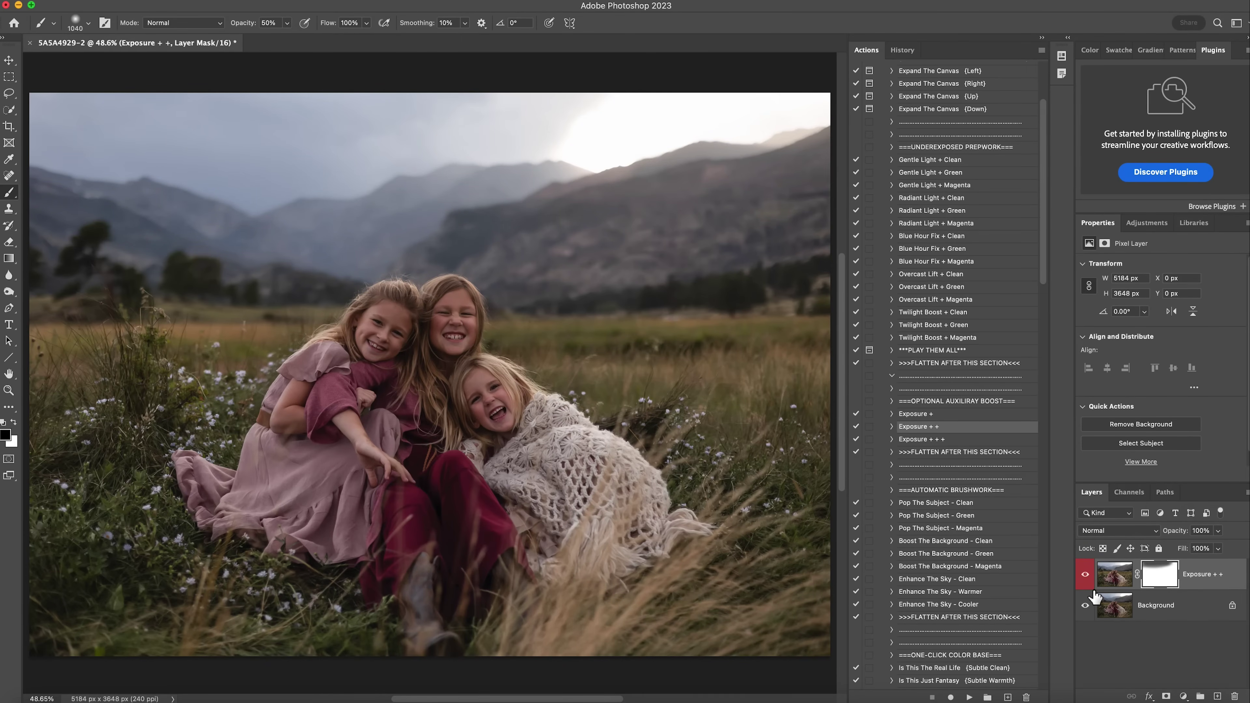
- Compare the Exposure + + layer on and off, then Flatten Image into the Background
click(1087, 577)
click(1087, 577)
click(1087, 577)
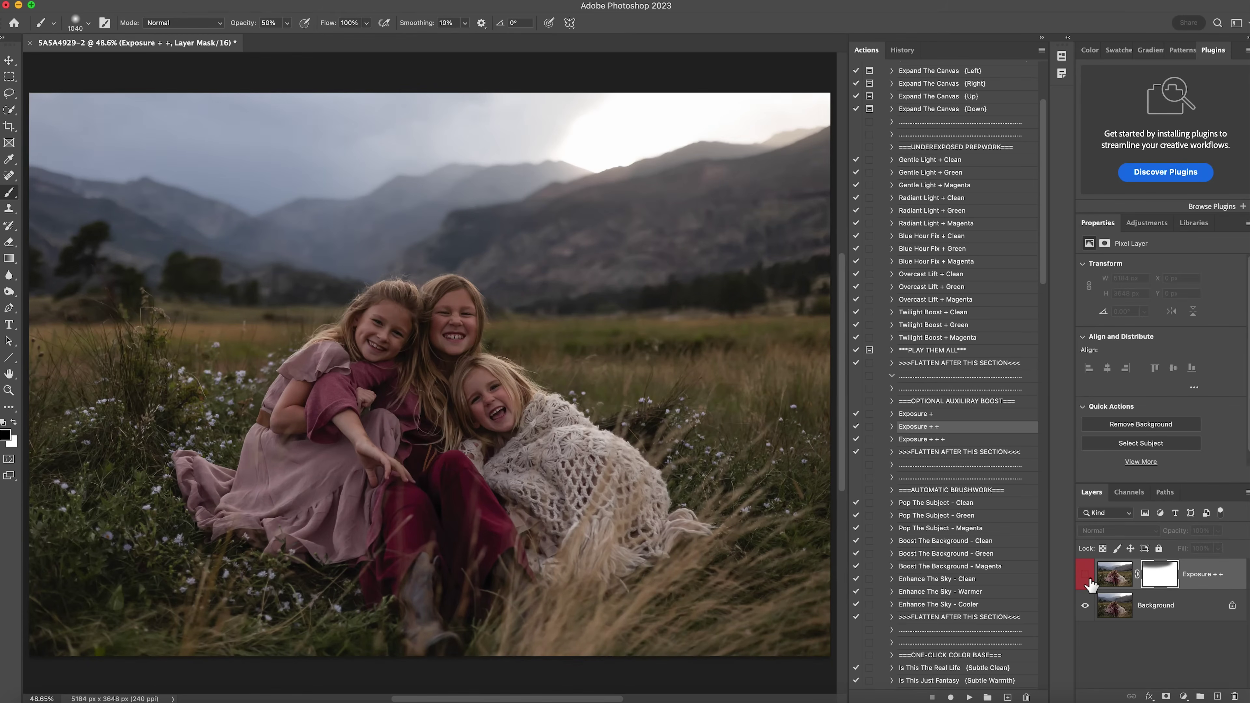
click(1088, 577)
right_click(1148, 611)
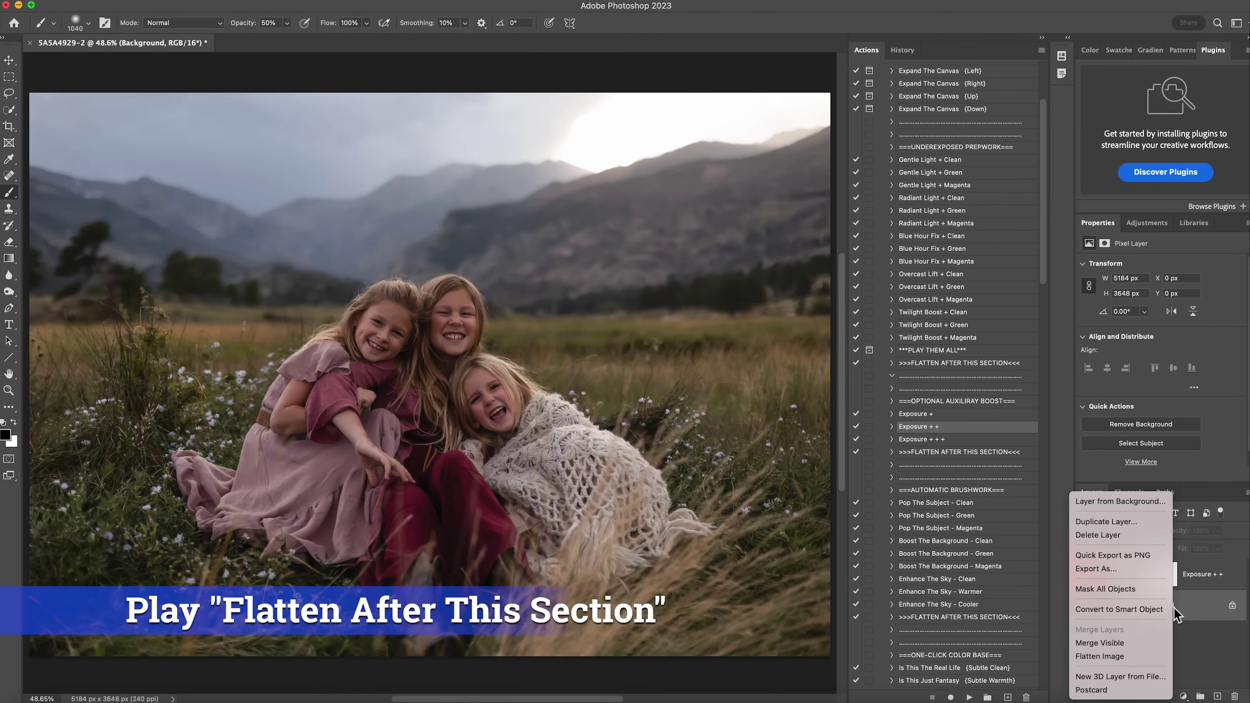
click(1132, 656)
- Run the Pop The Subject - Clean action on the three girls
scroll(945, 391, down, 5)
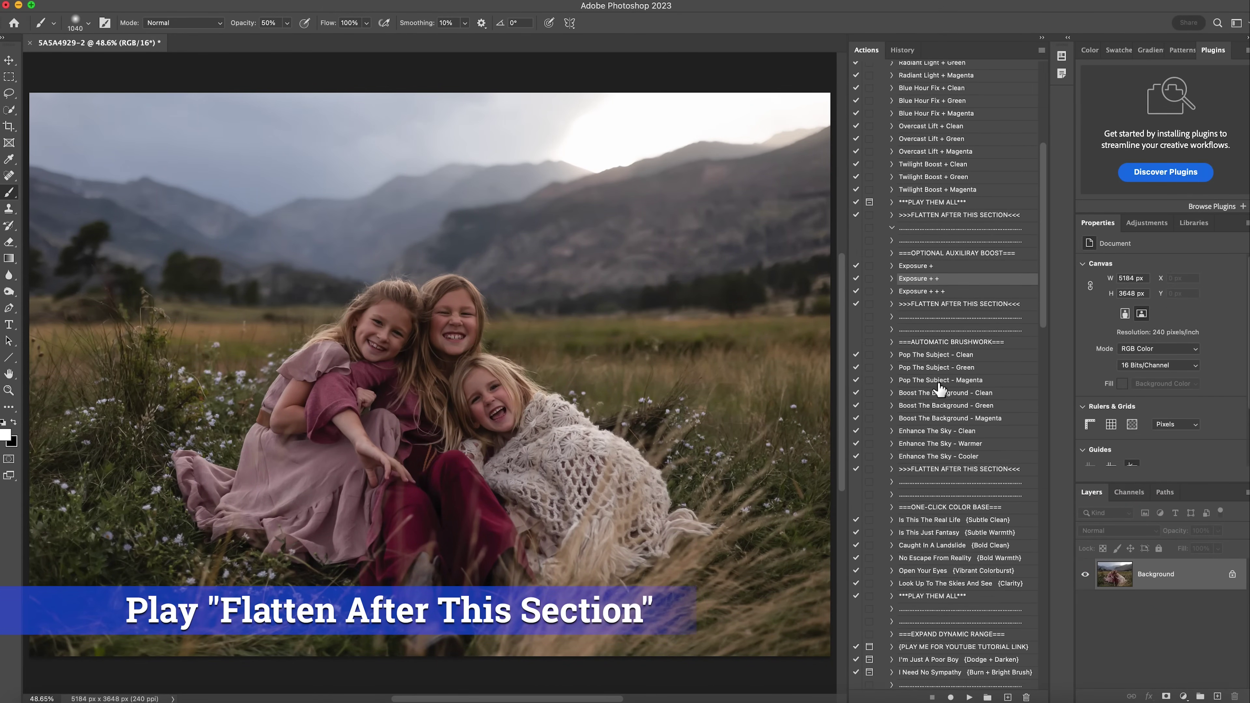
scroll(957, 386, down, 1)
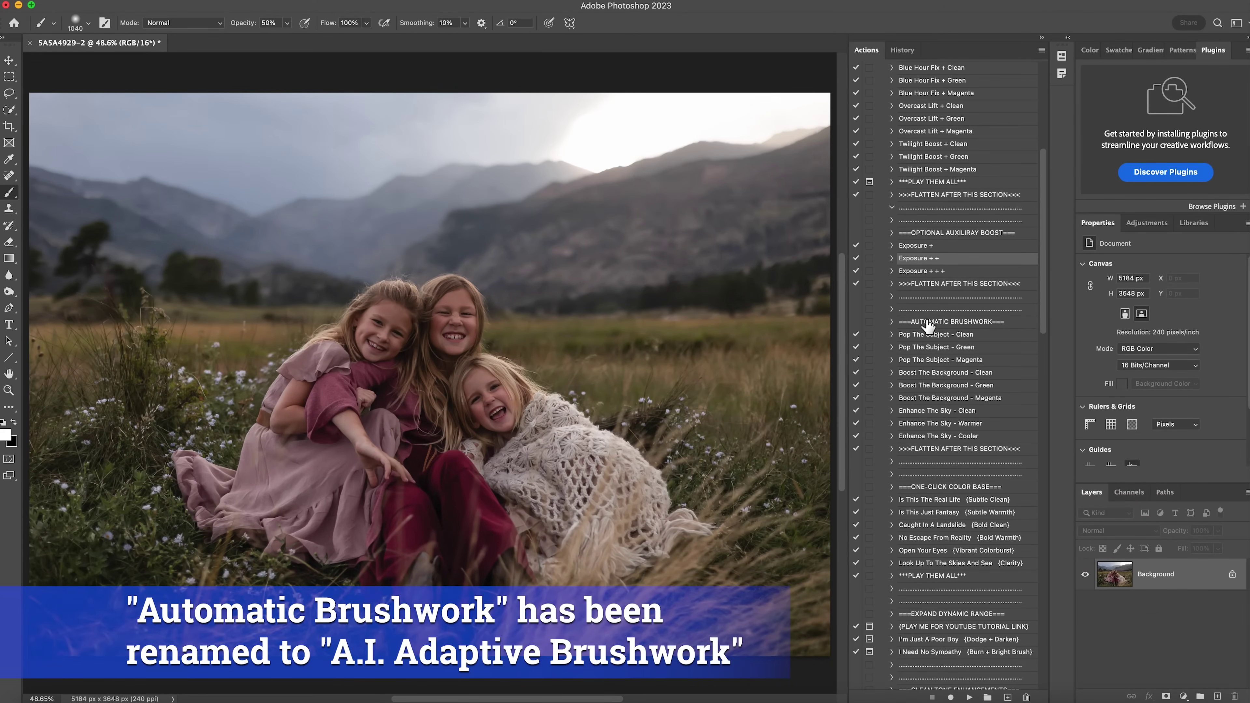
scroll(959, 382, down, 1)
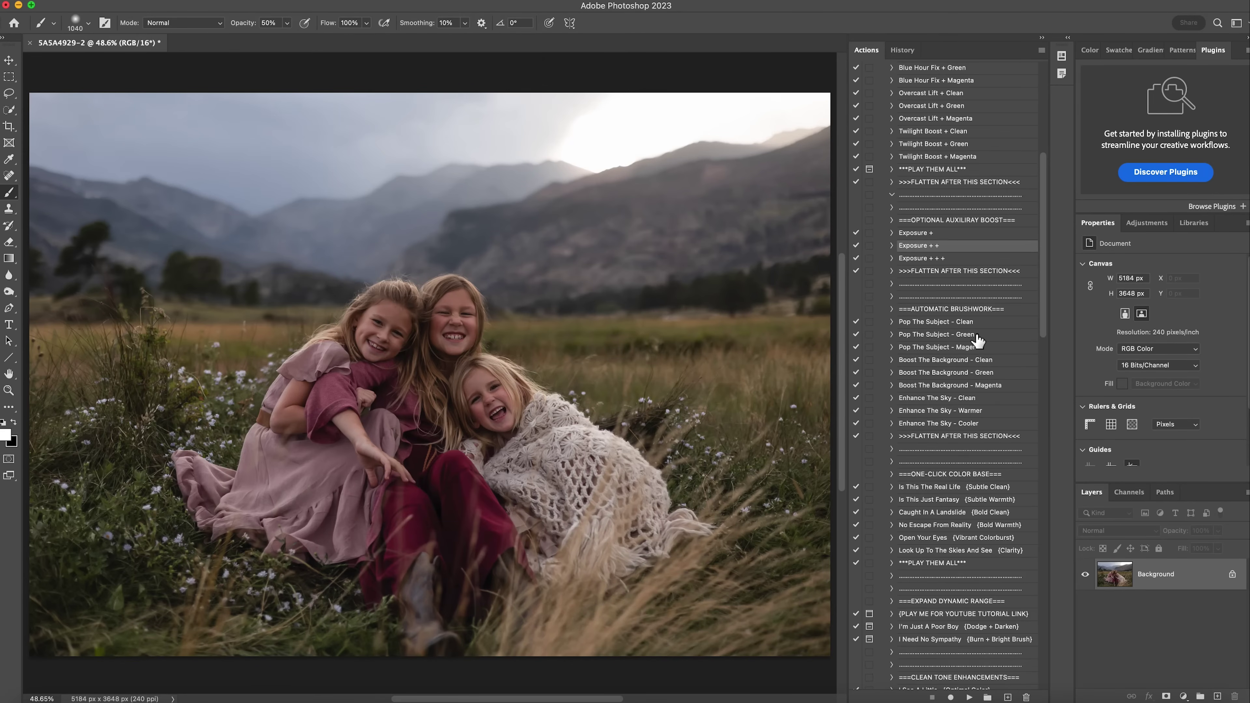
click(973, 322)
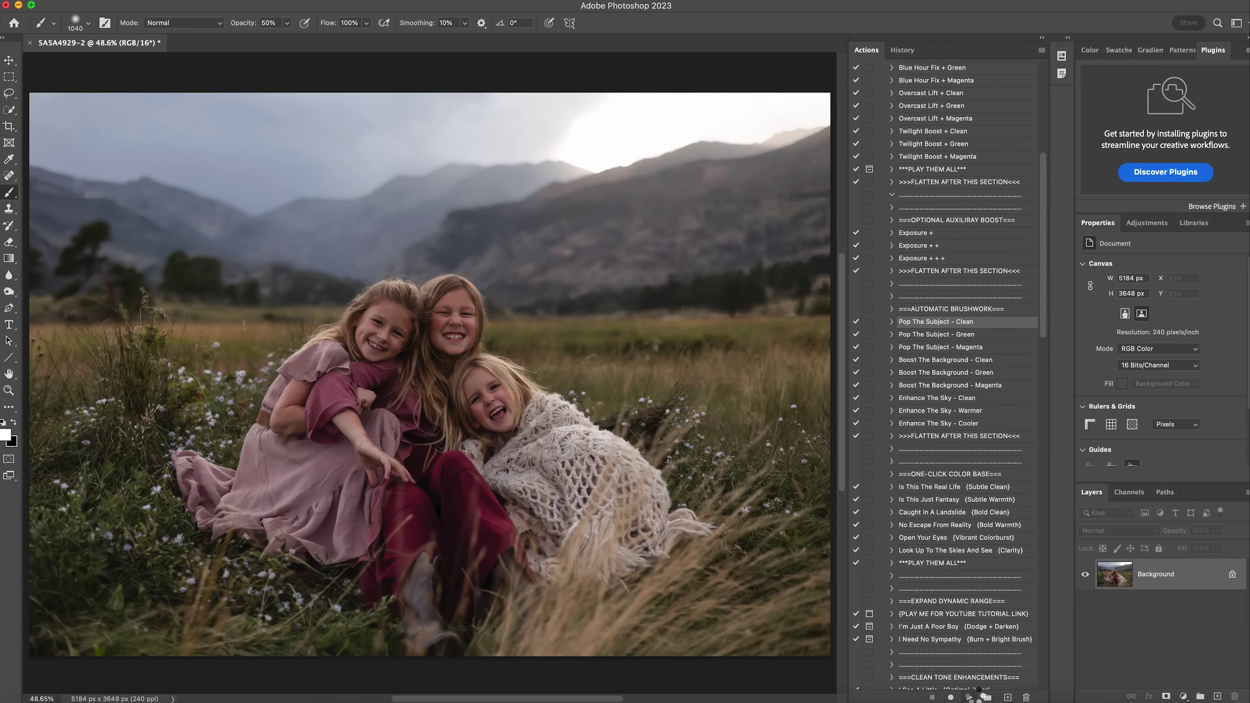
click(969, 692)
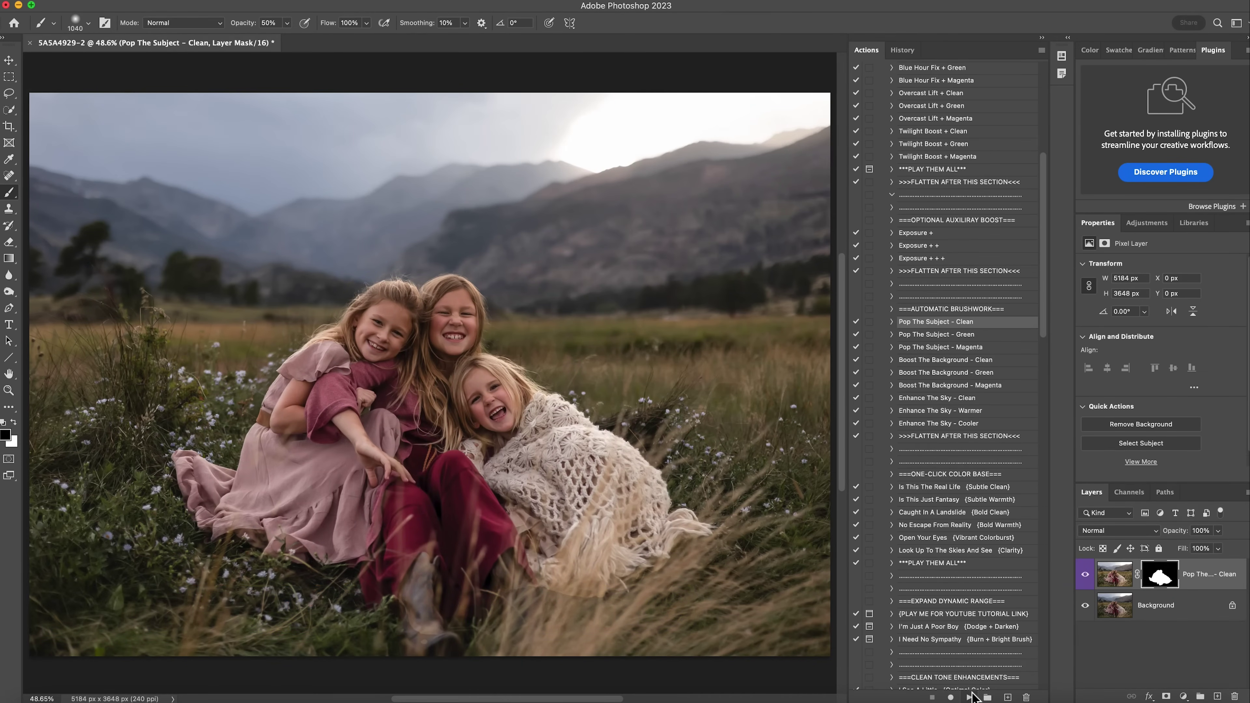
- Compare the subject pop layer on and off, then bring up the brush size picker
click(1086, 575)
click(1086, 575)
click(1086, 575)
click(1086, 575)
click(1086, 575)
click(1086, 575)
click(79, 23)
- Set the brush size to 220 px and check the subject pop layer against the original
drag(139, 60, 130, 69)
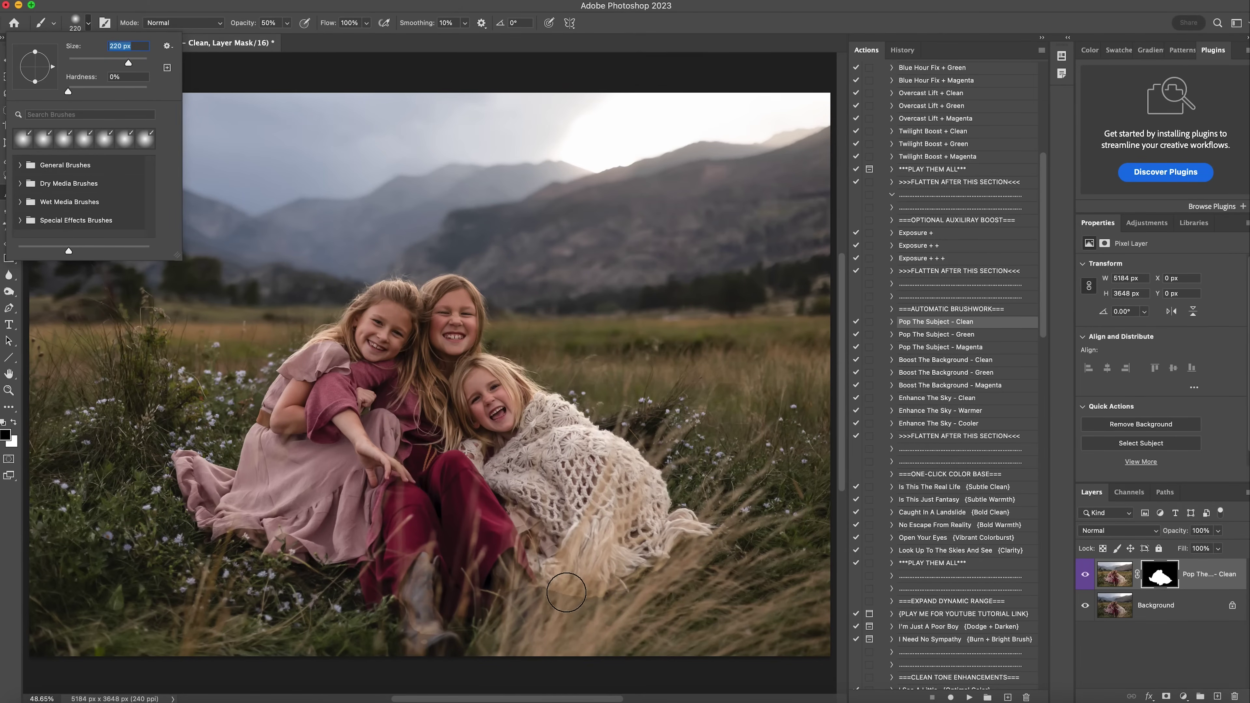
click(567, 585)
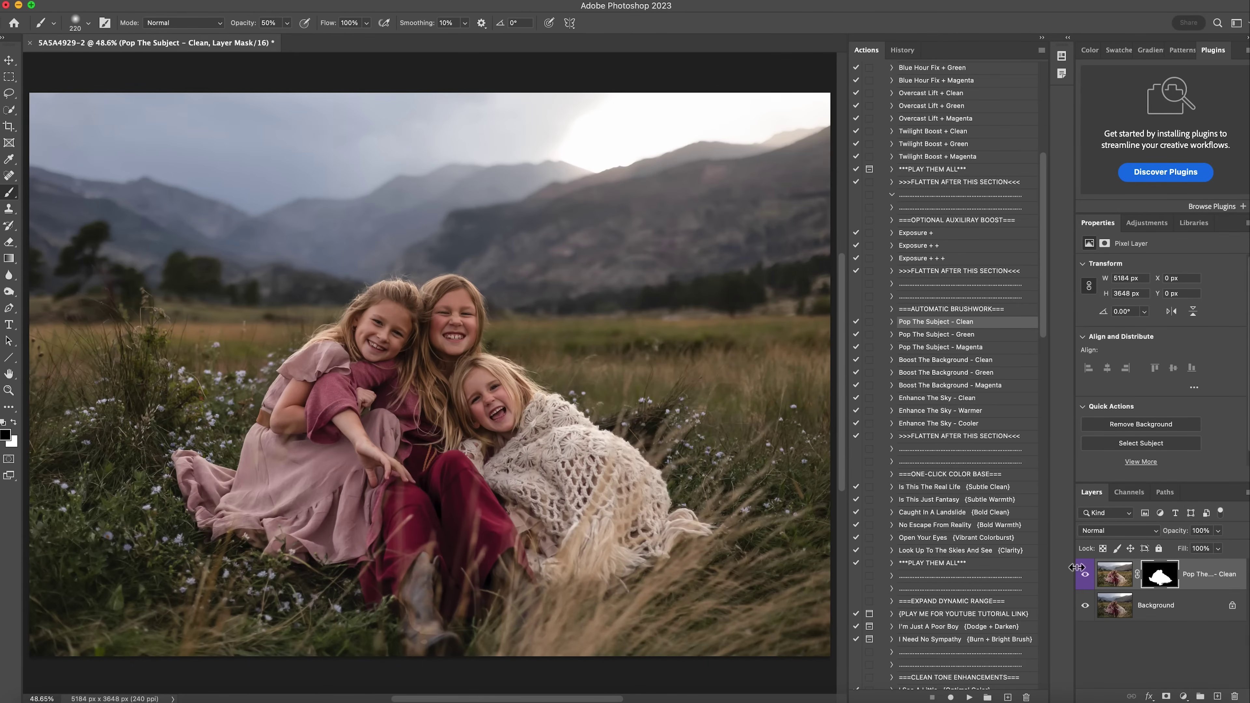
click(1086, 575)
click(1086, 575)
- Compare the subject pop again, then flatten everything into one Background layer
click(1086, 575)
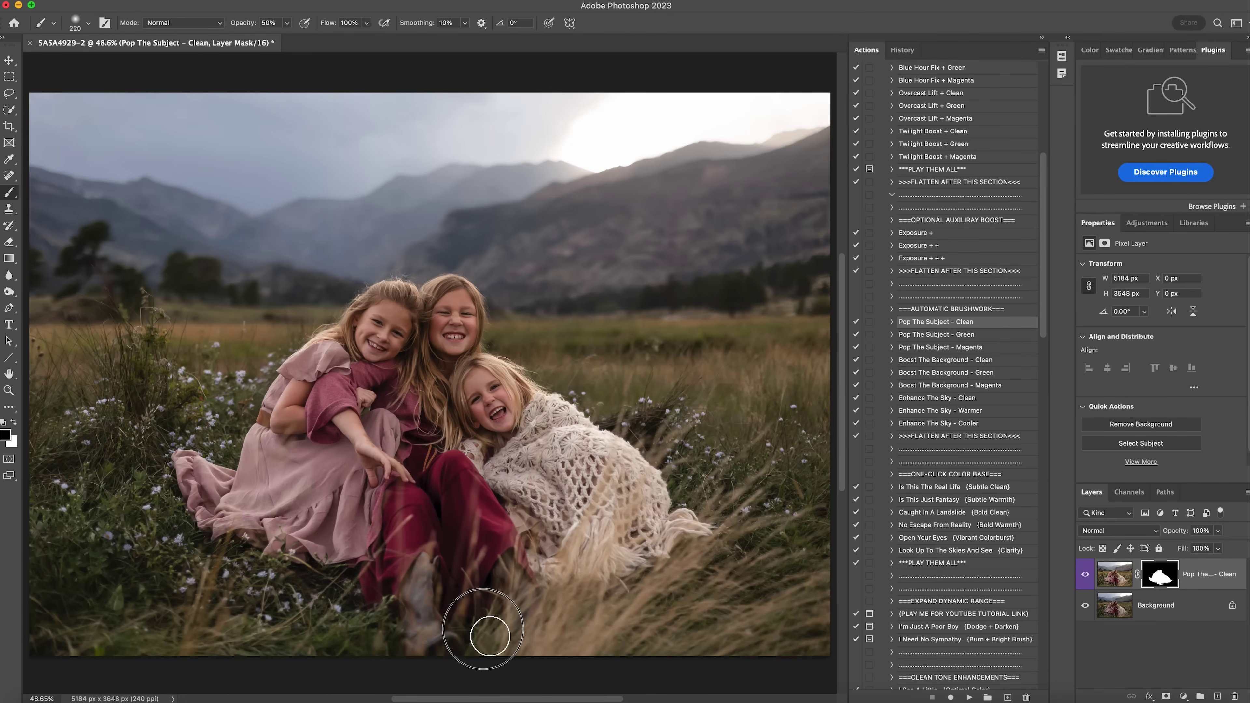
click(1085, 575)
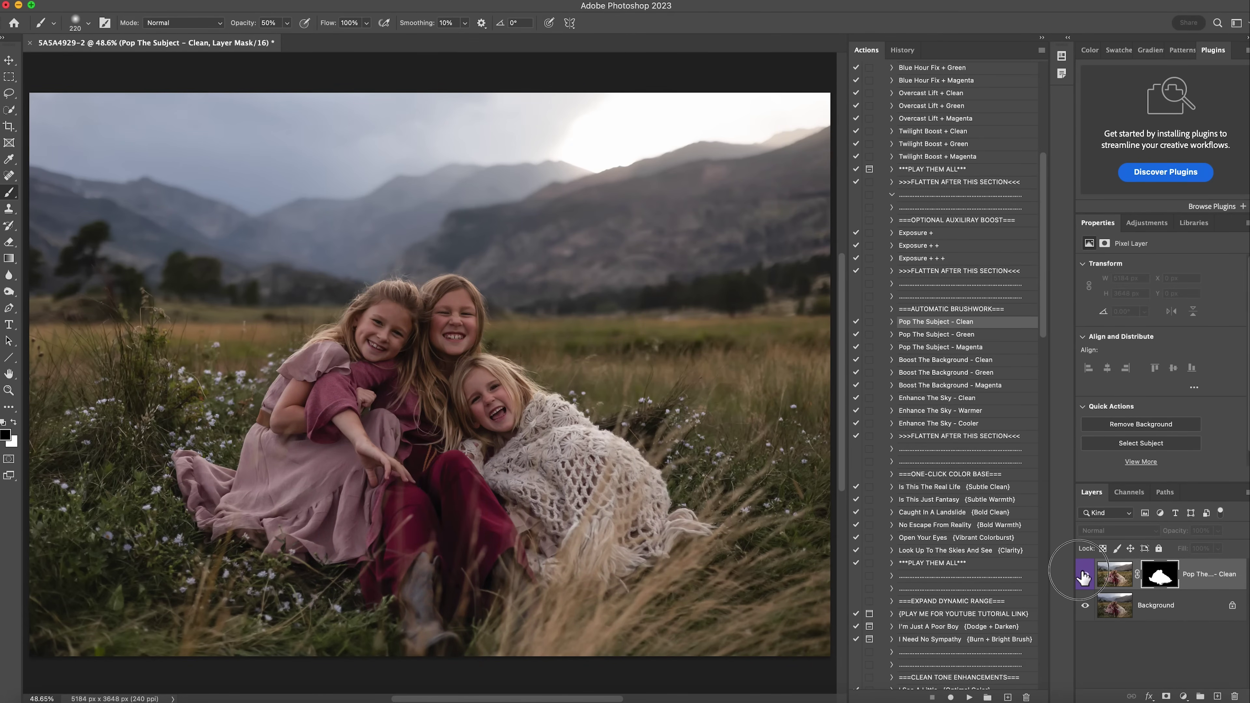
click(1085, 575)
click(1084, 575)
click(1085, 575)
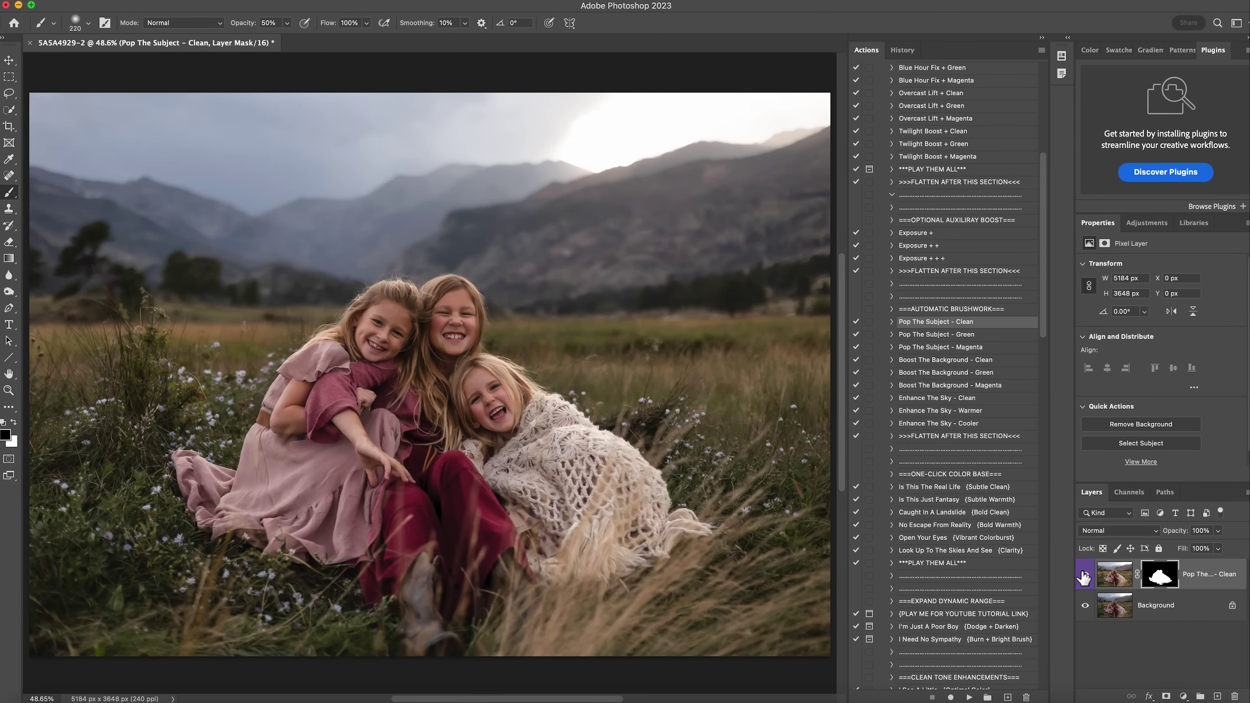
right_click(1165, 603)
click(1189, 656)
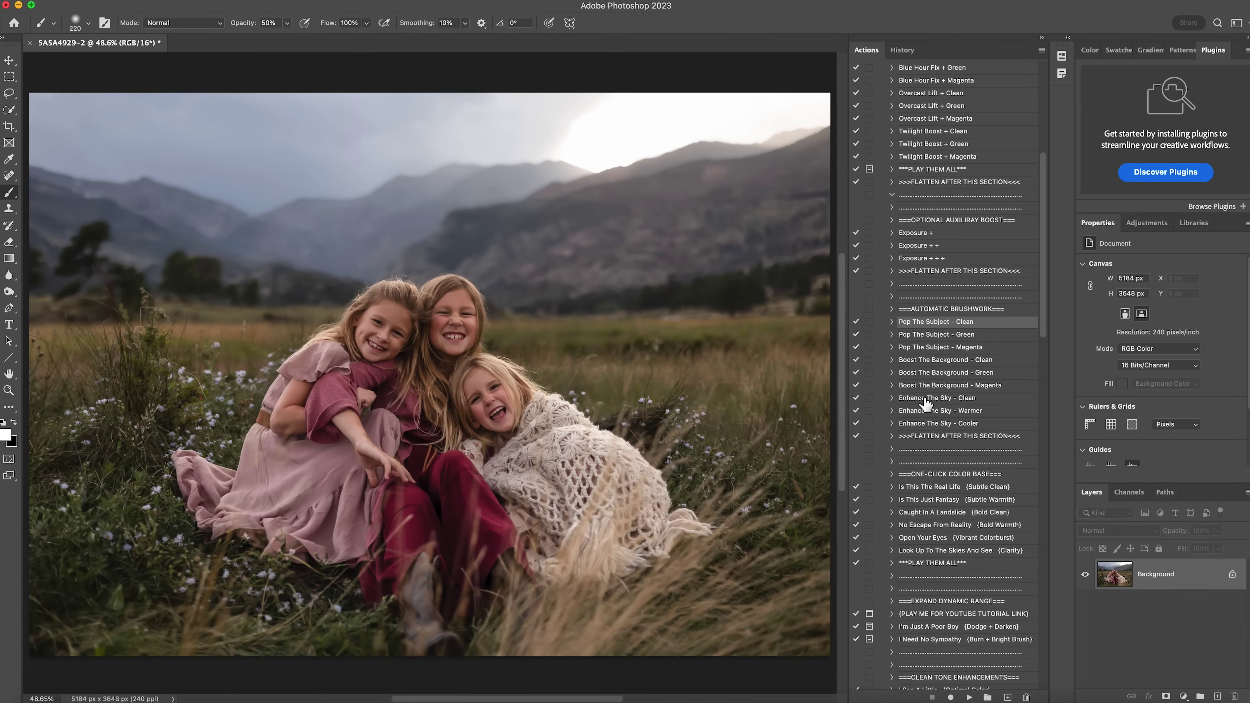
- Apply Enhance The Sky - Cooler and lower its layer opacity to 58%
click(957, 399)
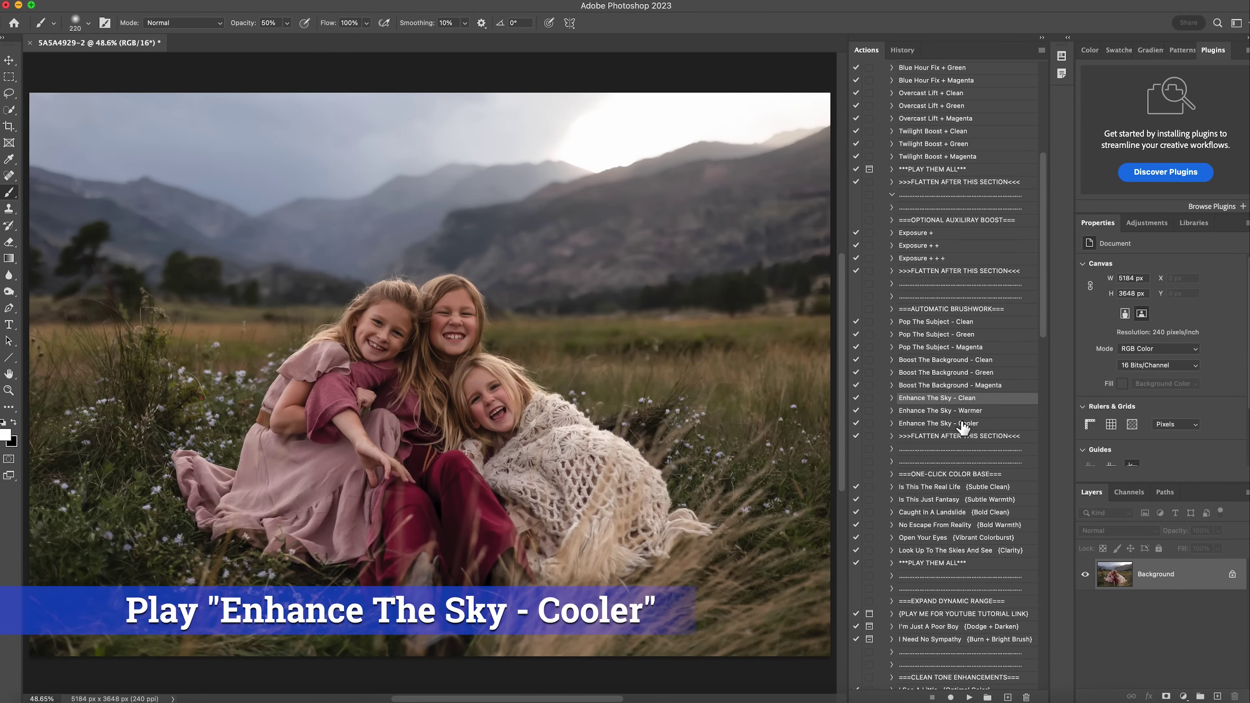
click(949, 424)
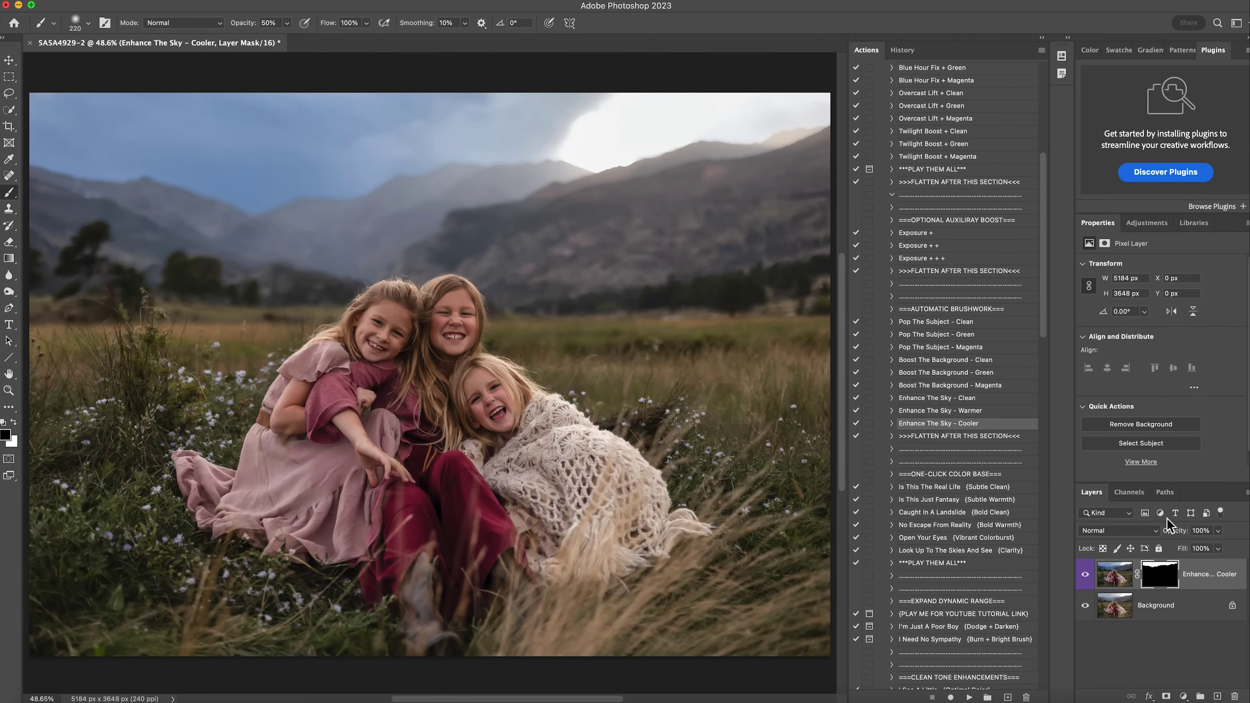
click(1218, 530)
- Compare the cooler sky on and off, then Flatten Image into the Background
click(1085, 574)
click(1086, 575)
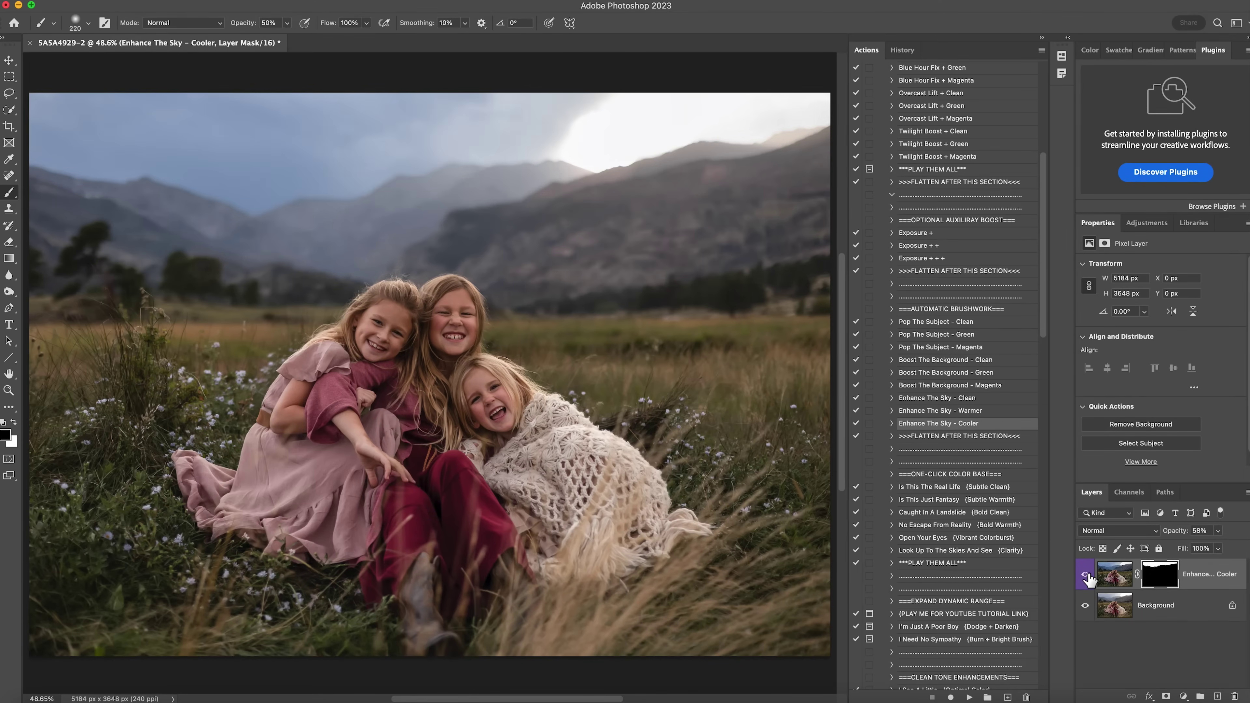
click(1086, 574)
click(1086, 575)
right_click(1171, 606)
click(1140, 656)
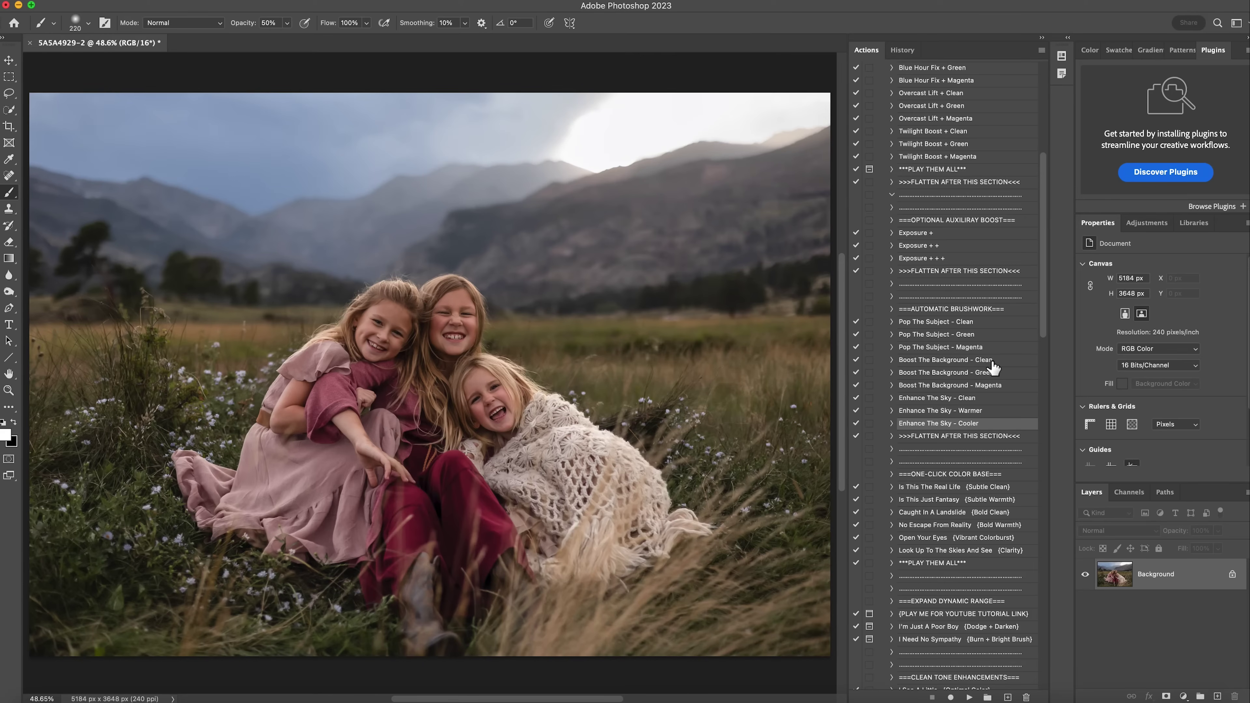
- Run Boost The Background - Clean and check the boost by toggling its layer
click(967, 360)
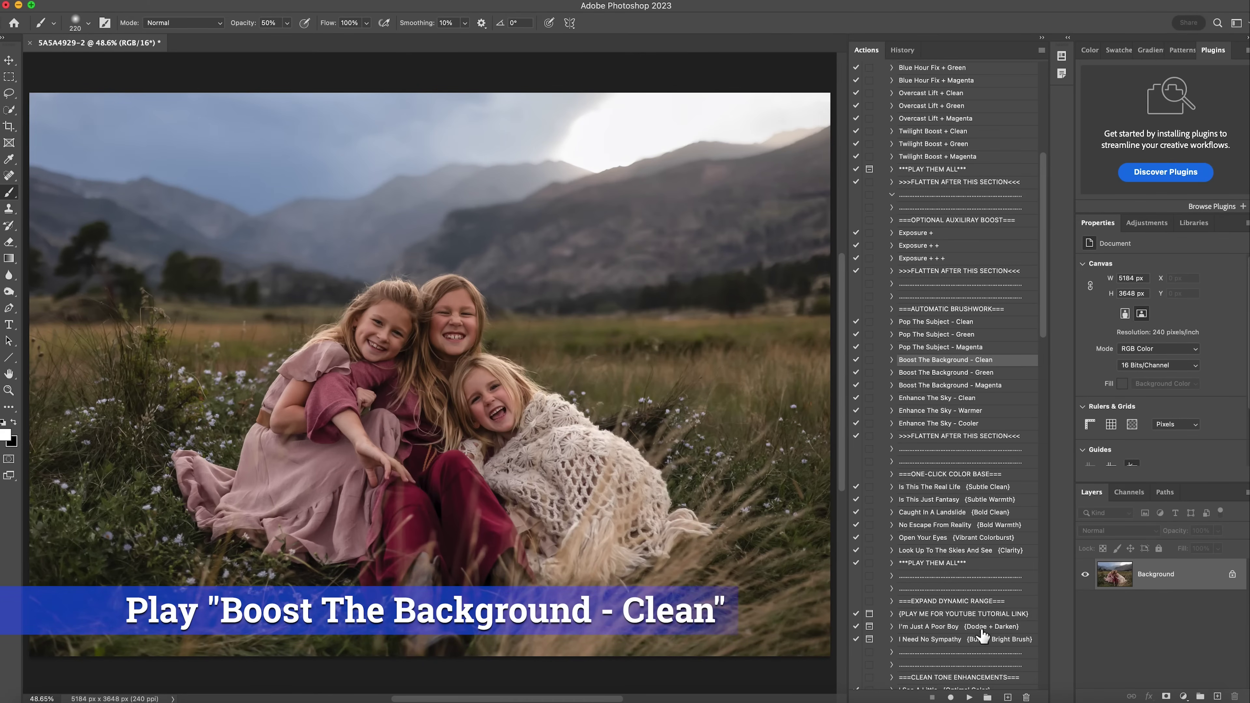
click(969, 697)
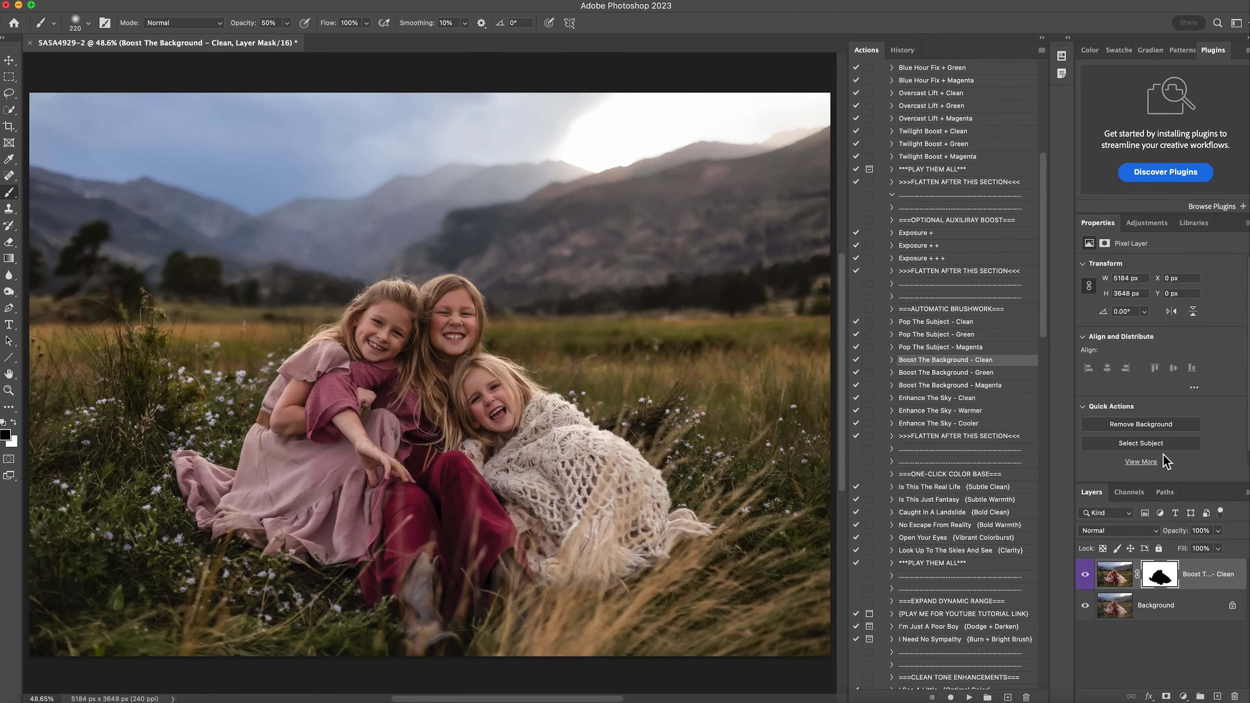
click(1085, 574)
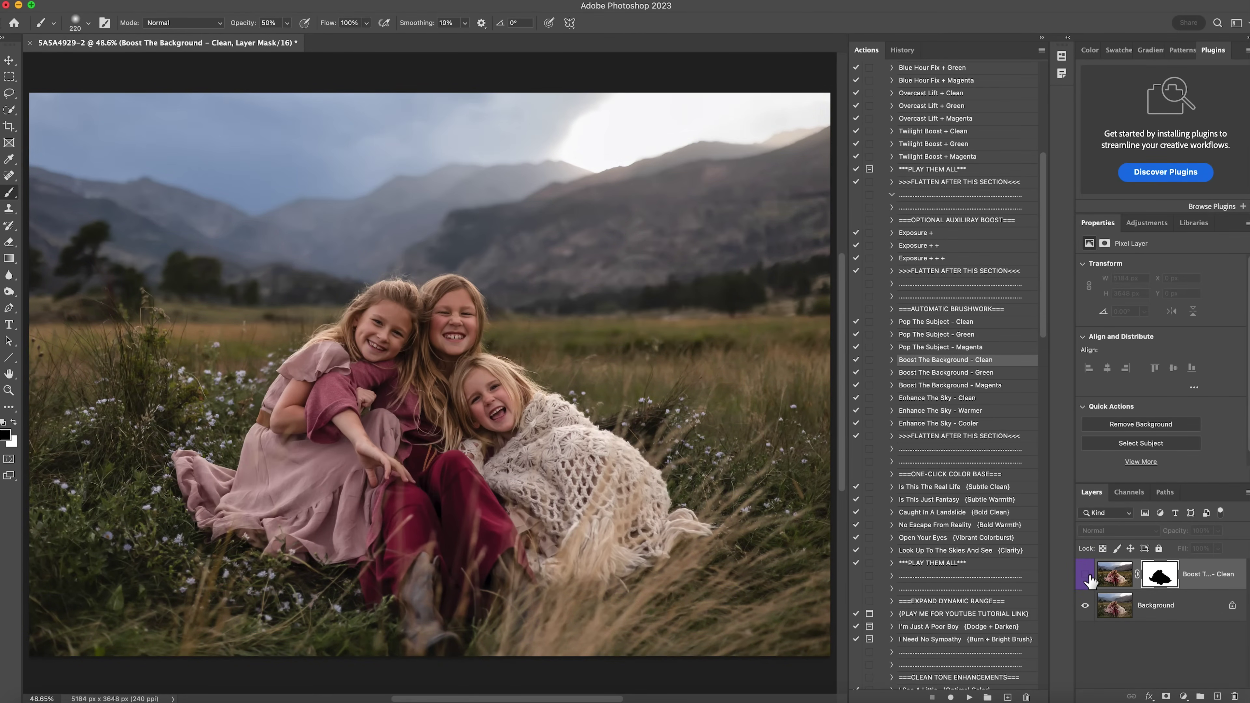
click(1085, 574)
- Compare the background boost once more and combine it into the photo with Merge Visible
click(1086, 575)
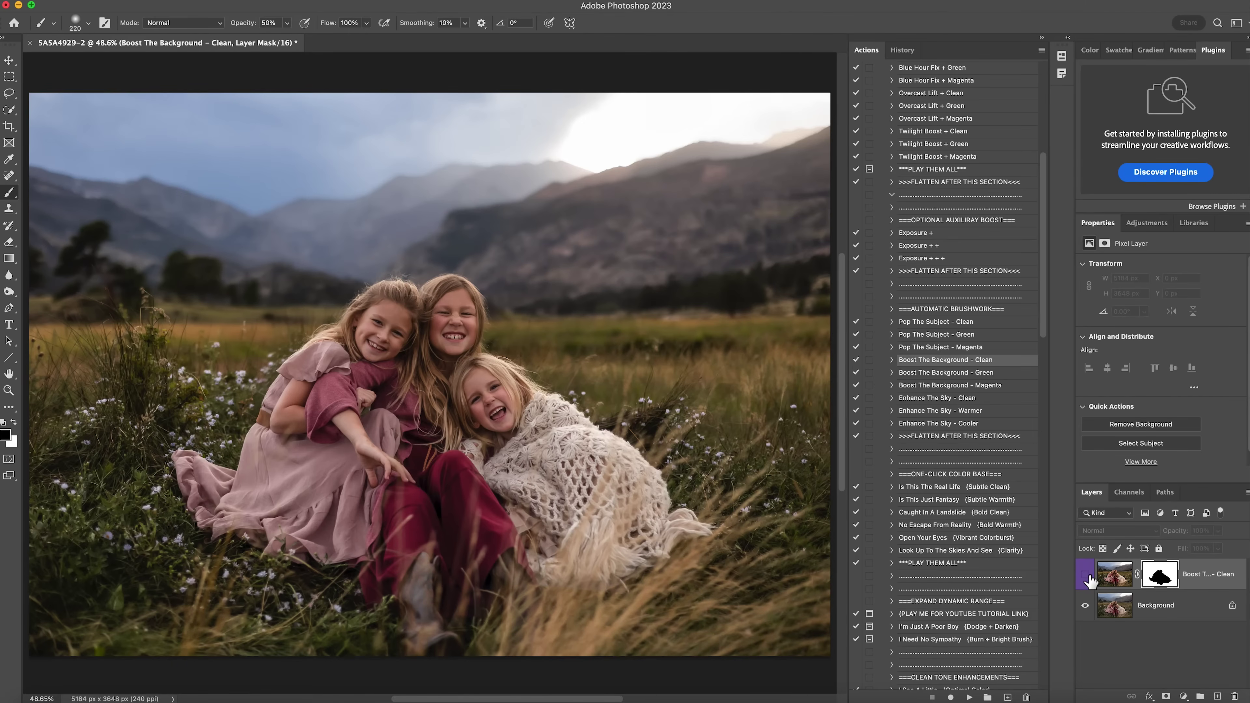
click(1085, 574)
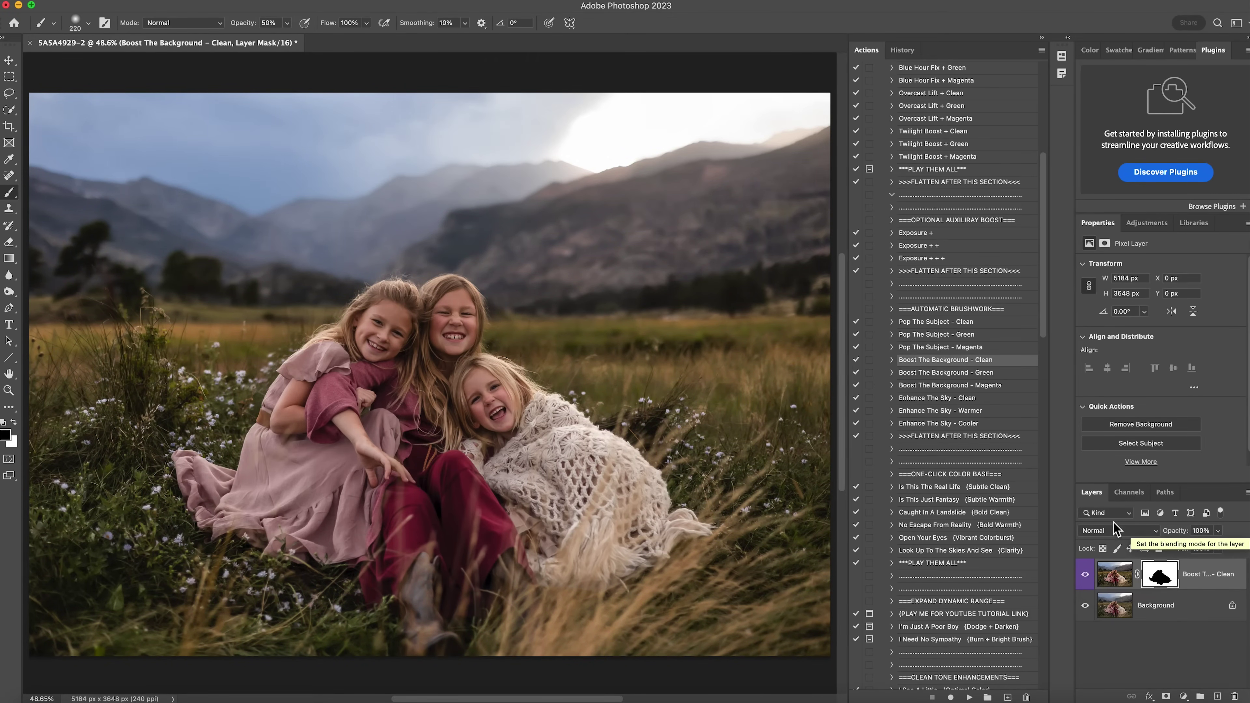
right_click(1159, 610)
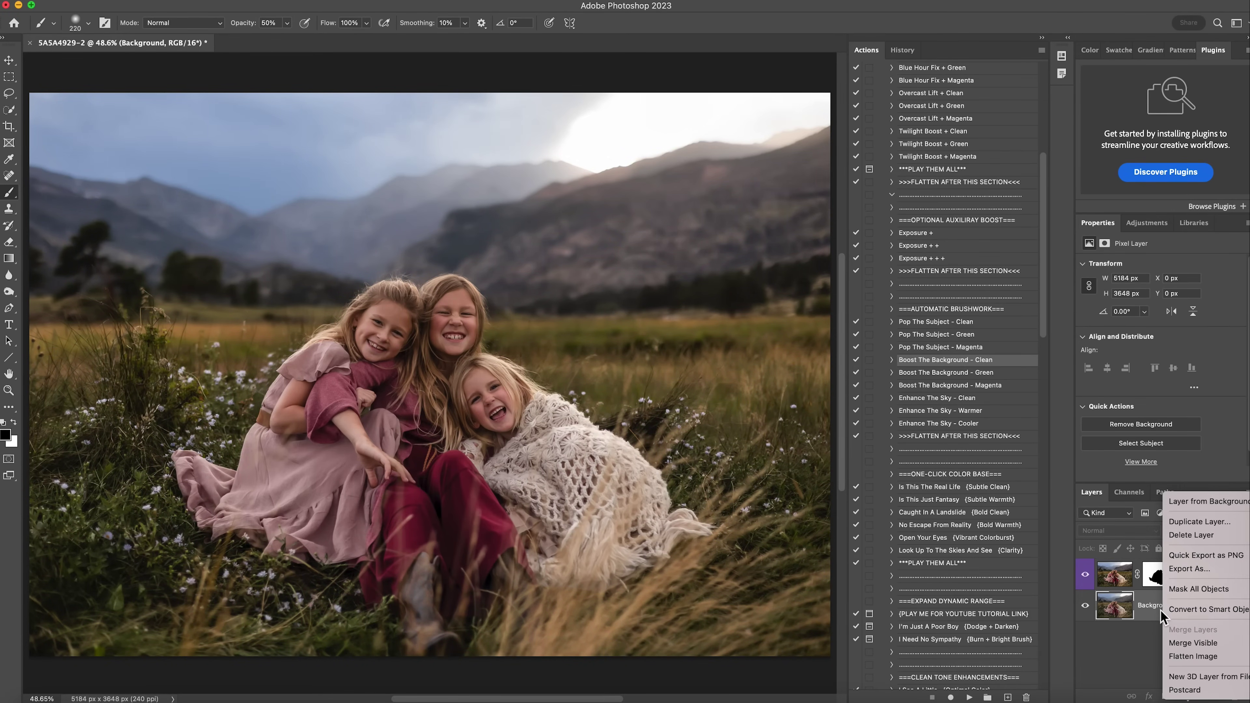
click(1180, 643)
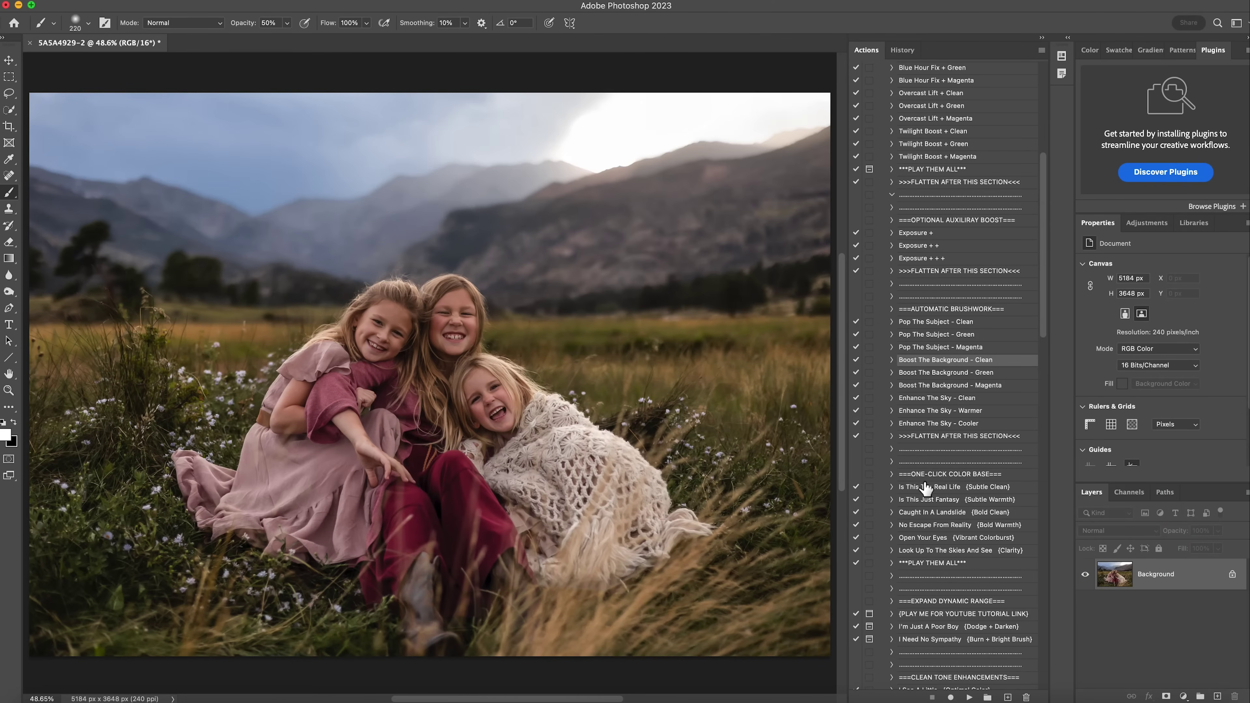
- Run the Is This The Real Life {Subtle Clean} color base action
scroll(925, 487, down, 5)
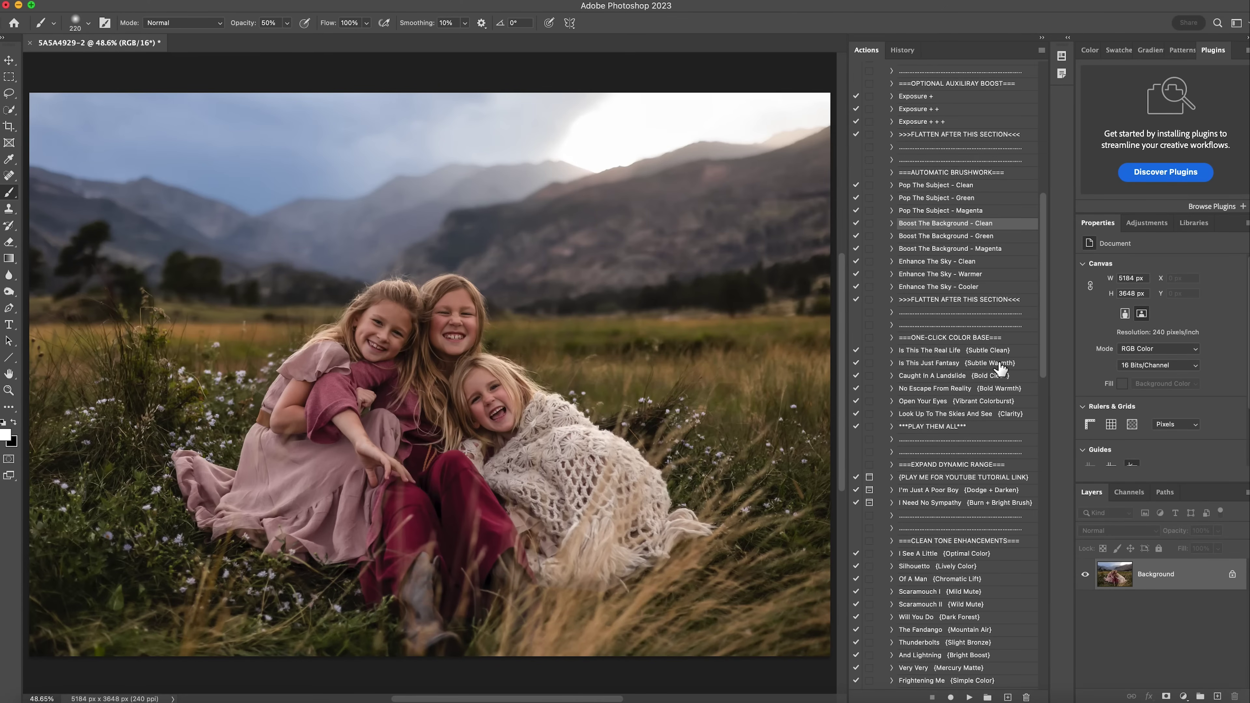
click(980, 352)
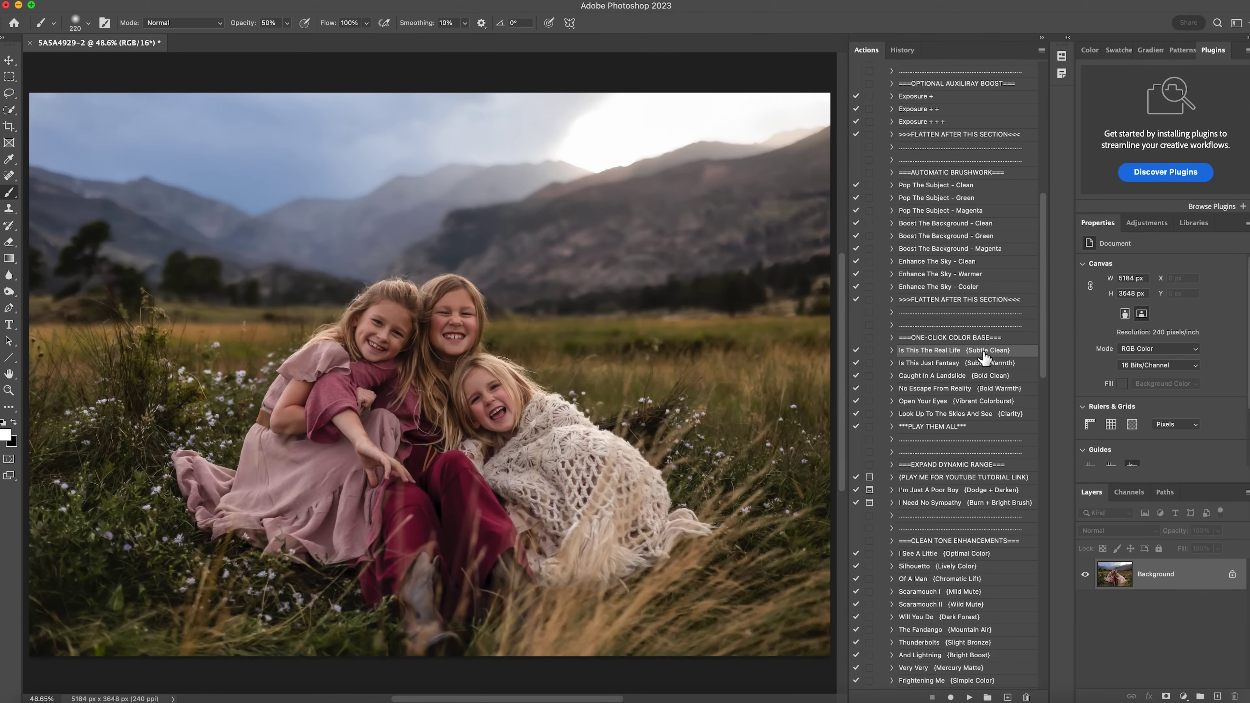
click(967, 696)
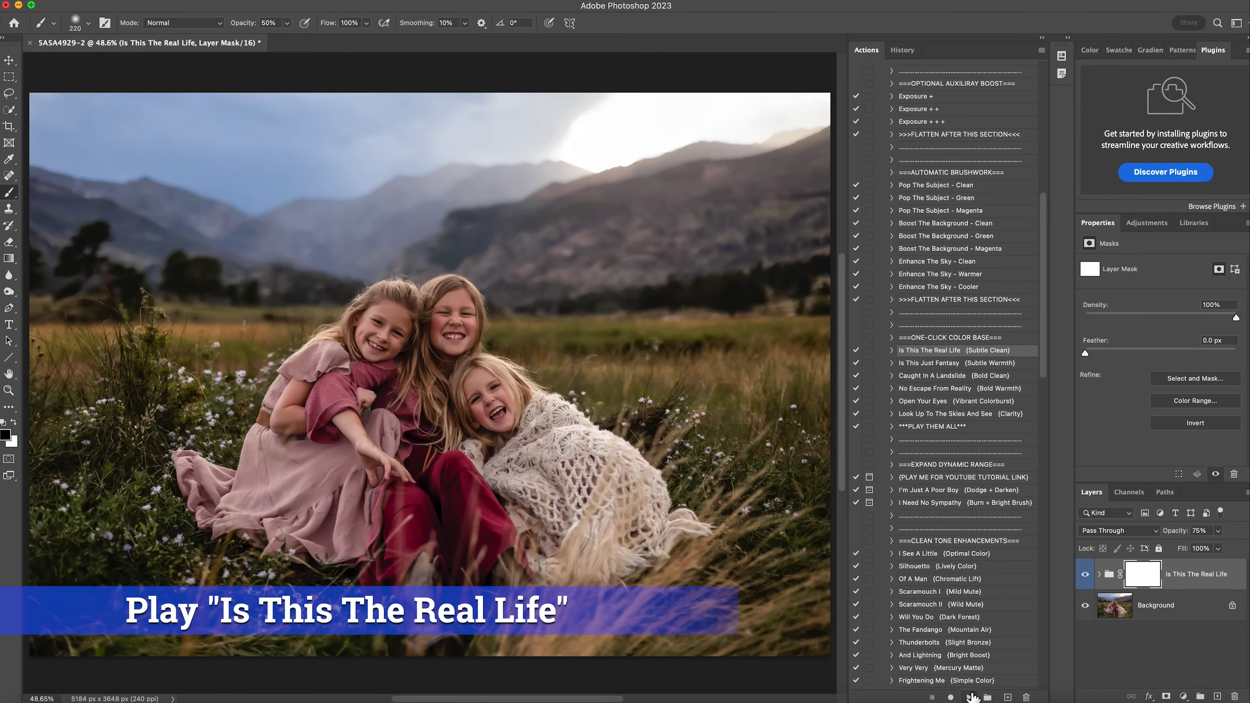
- Compare the color base group on and off, then flatten it into the Background
click(1085, 575)
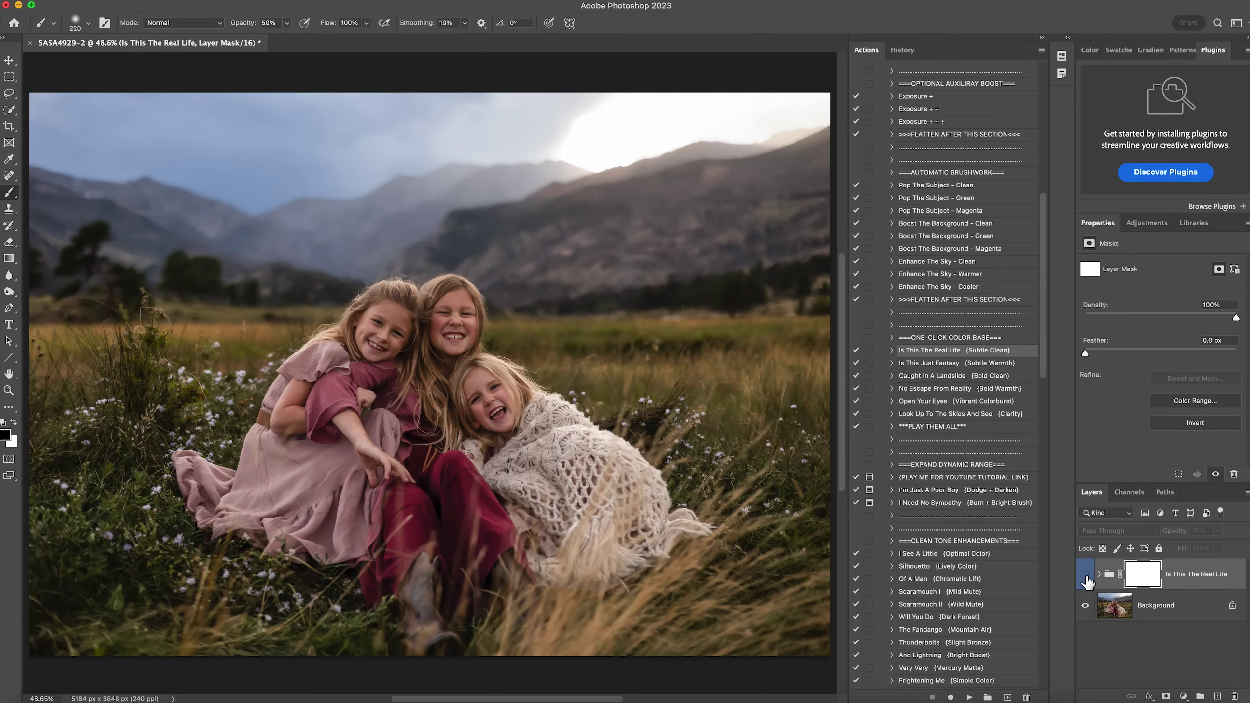
click(1085, 575)
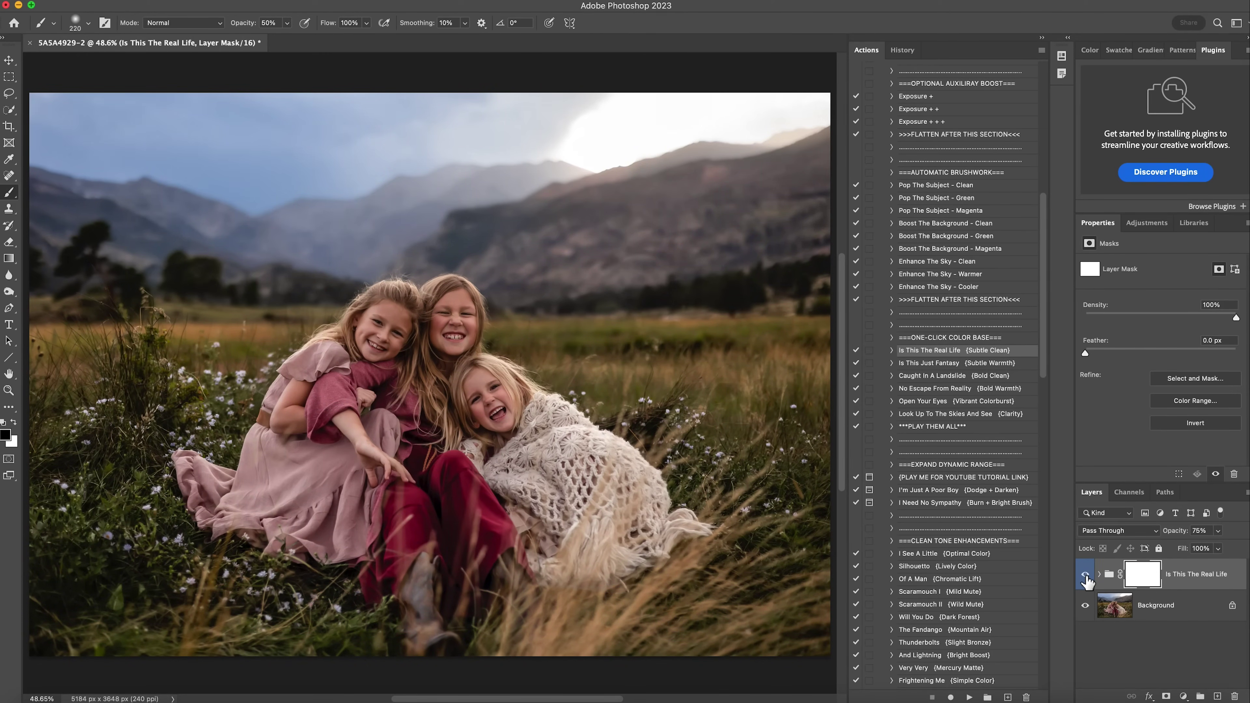
click(1085, 575)
click(1085, 575)
right_click(1181, 607)
click(1130, 661)
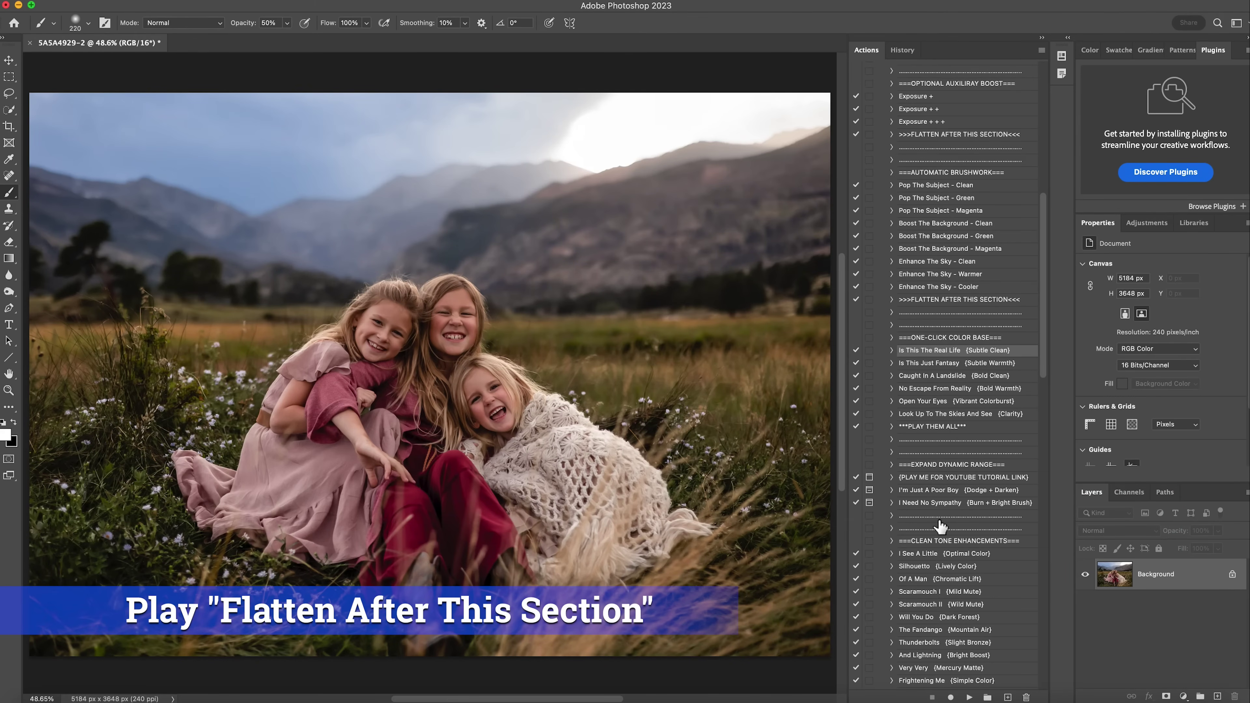
- Run the Carry On II {Lift Shadows} action
scroll(925, 502, down, 1)
scroll(918, 490, down, 6)
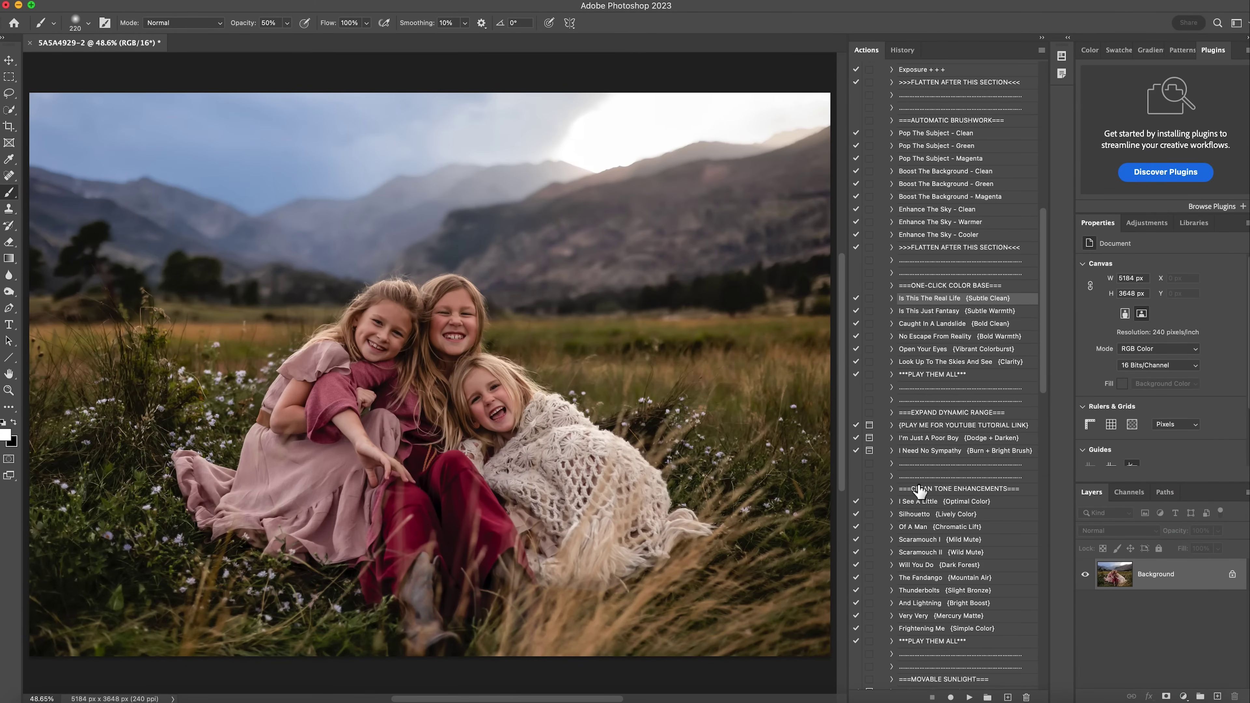
scroll(945, 501, down, 2)
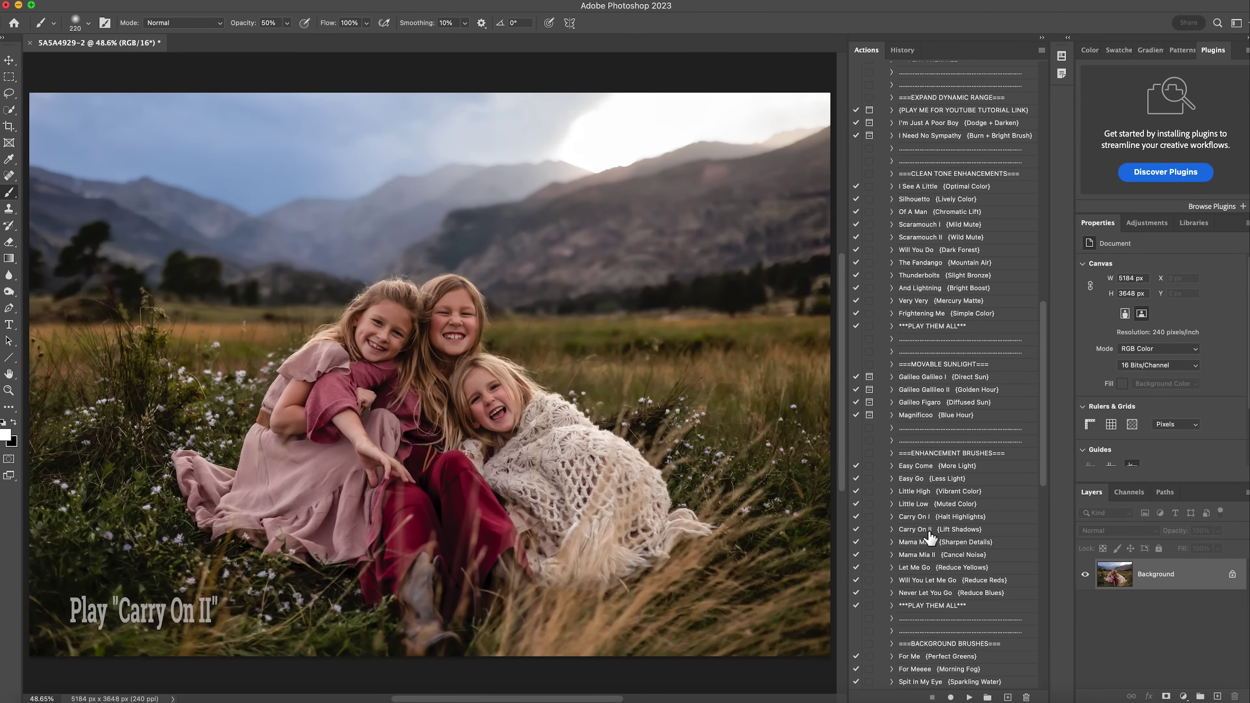
click(959, 531)
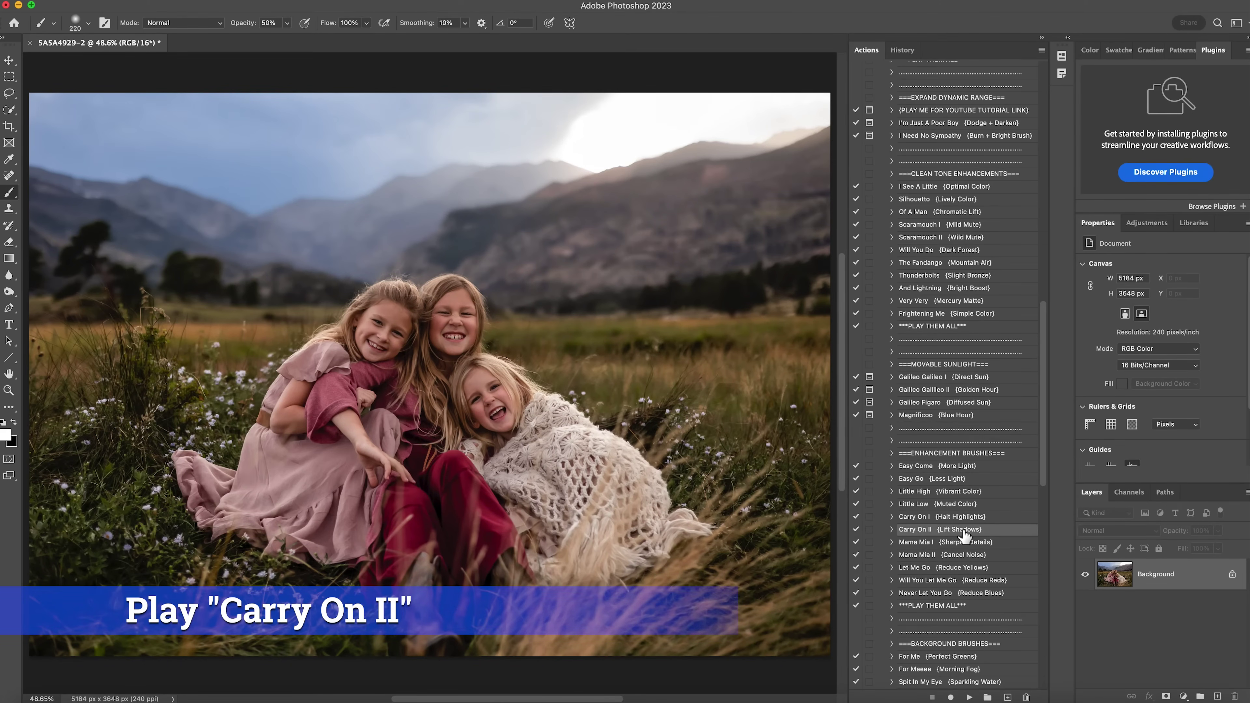
click(969, 697)
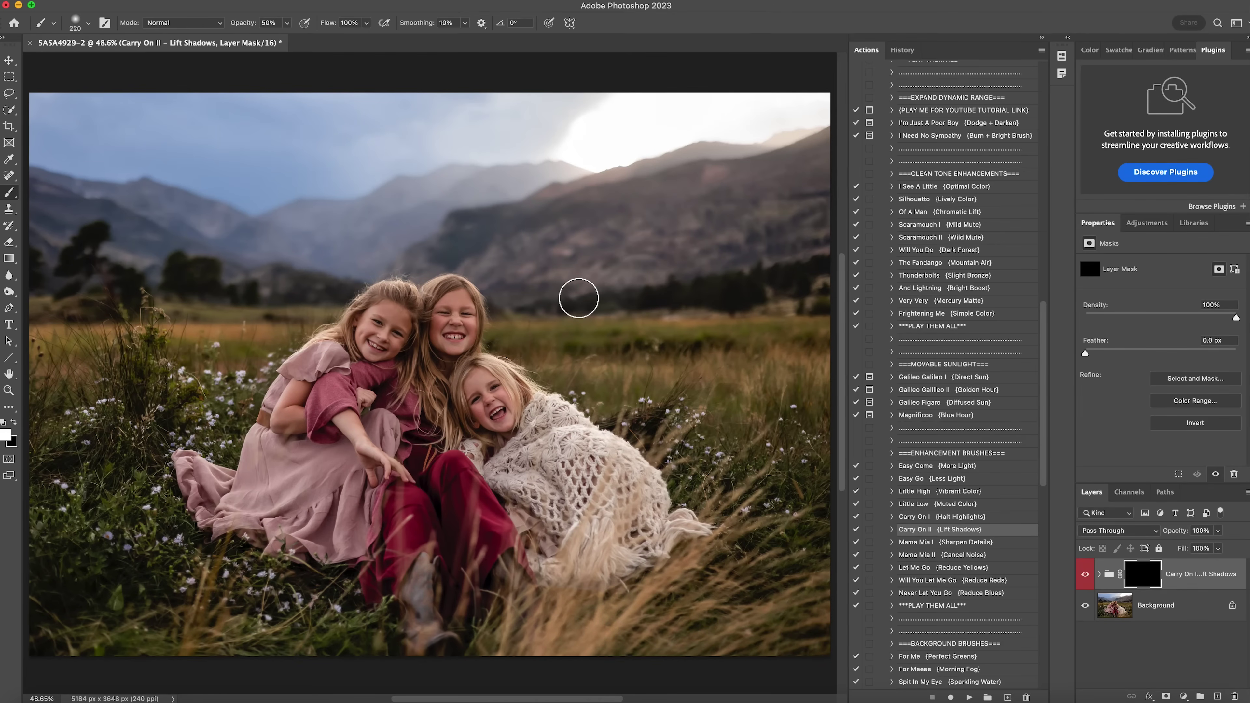
- With a 476 px brush, paint the shadow lift over the girls' faces and the blanket
click(79, 31)
click(140, 62)
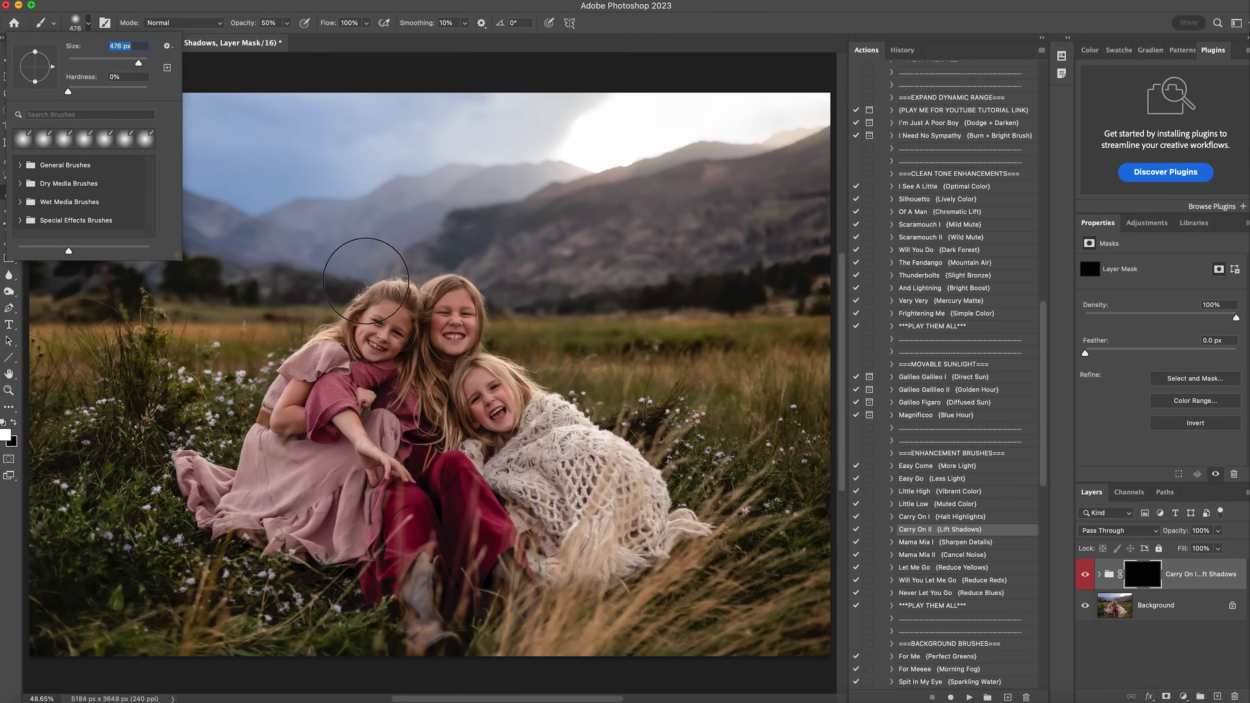
key(Return)
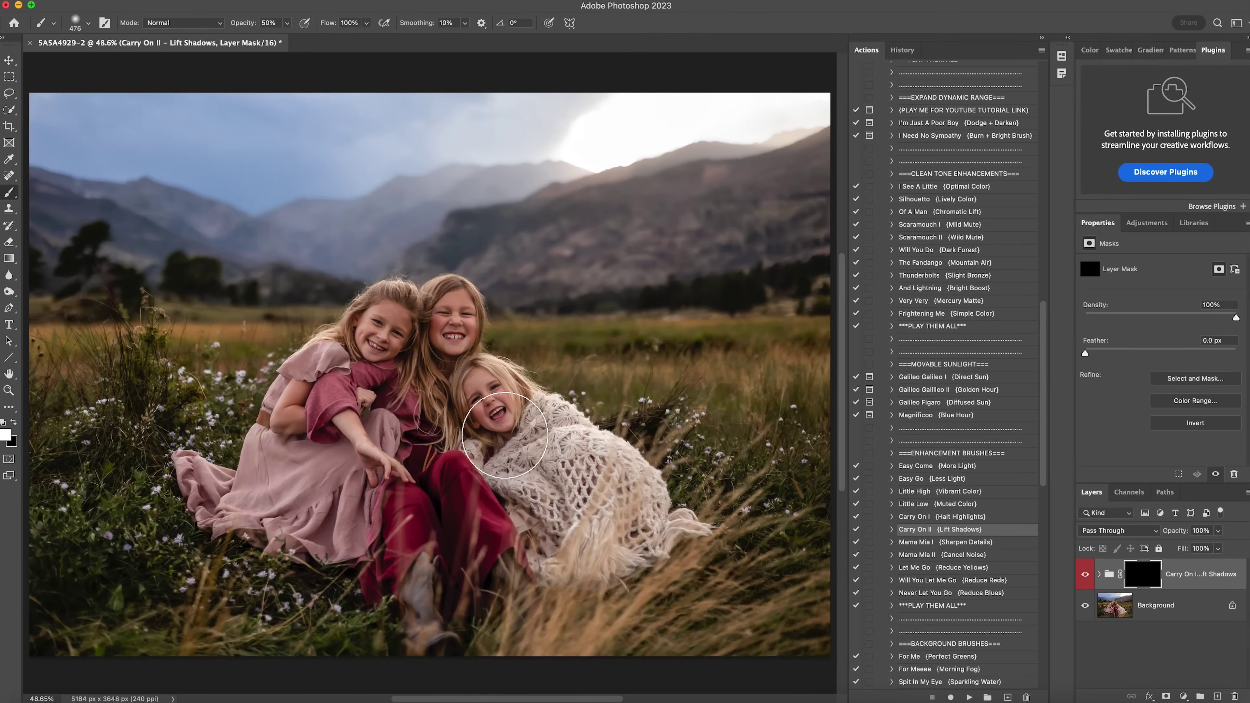
mouse_move(479, 382)
mouse_down()
mouse_move(399, 399)
mouse_move(483, 388)
mouse_up()
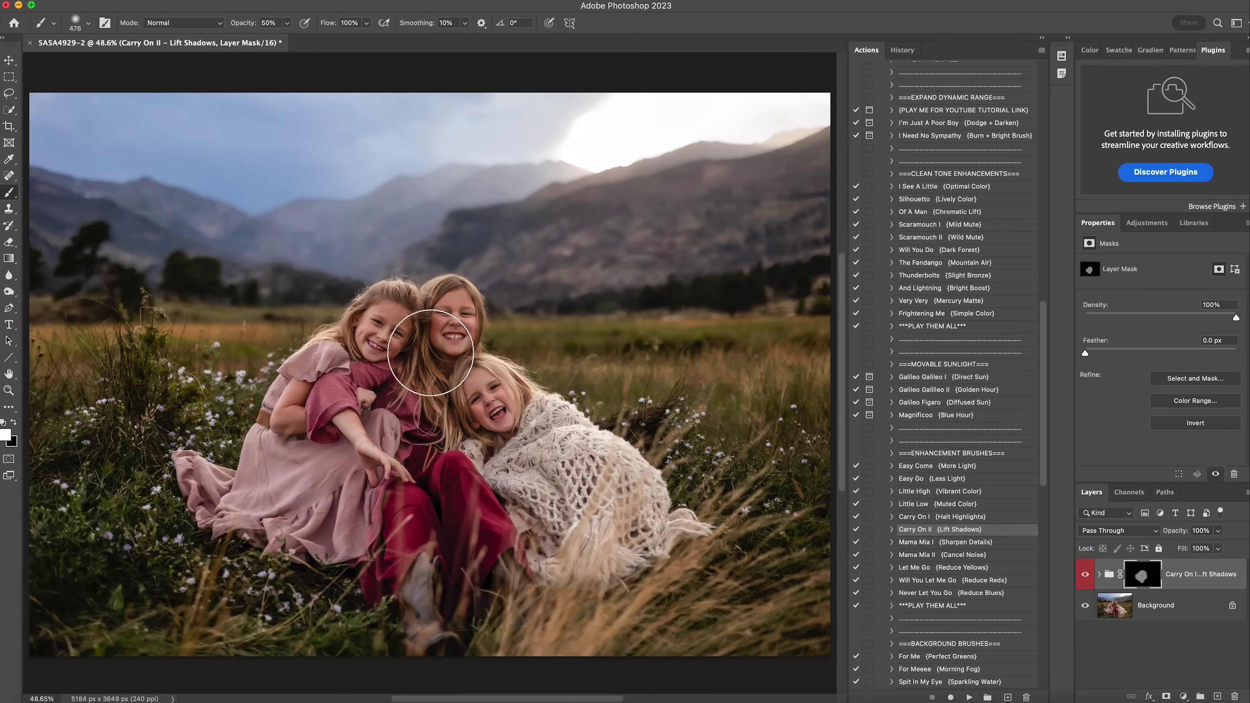
mouse_move(399, 456)
mouse_down()
mouse_move(382, 365)
mouse_move(446, 327)
mouse_up()
click(609, 520)
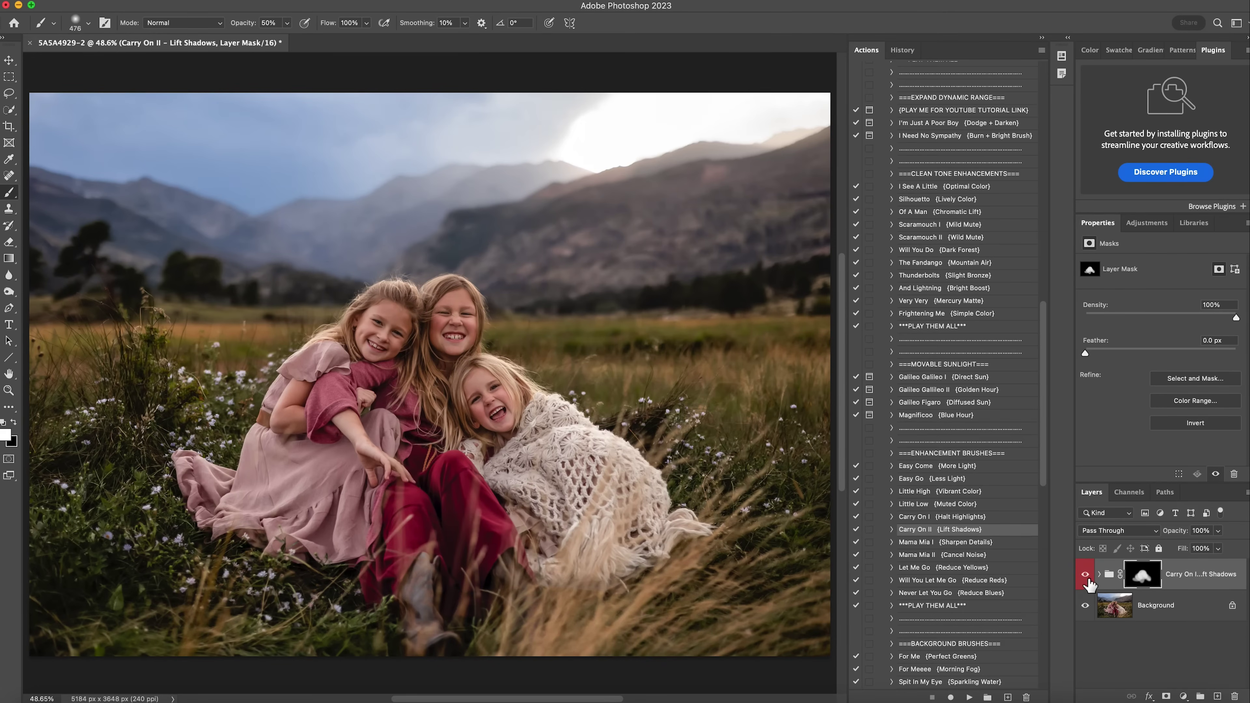
- Compare the shadow lift group on and off and bring up the layer menu
click(1086, 577)
click(1087, 577)
click(1088, 578)
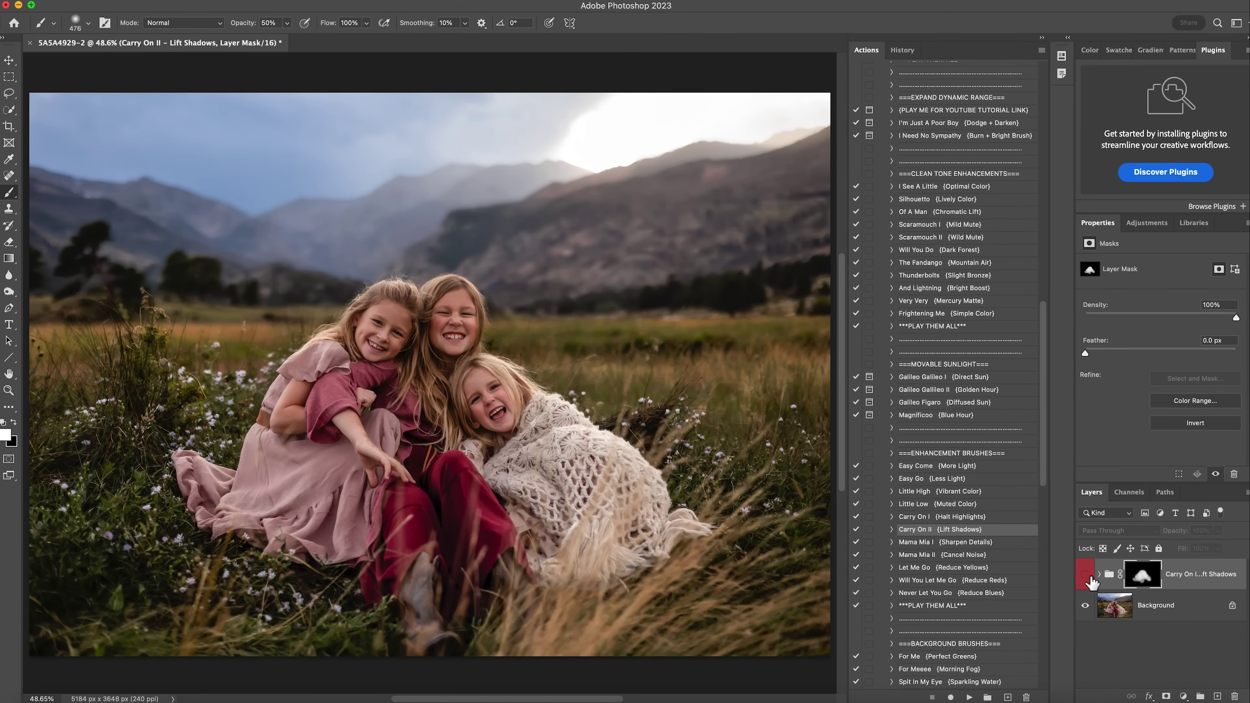
click(1086, 575)
click(1086, 575)
click(1086, 575)
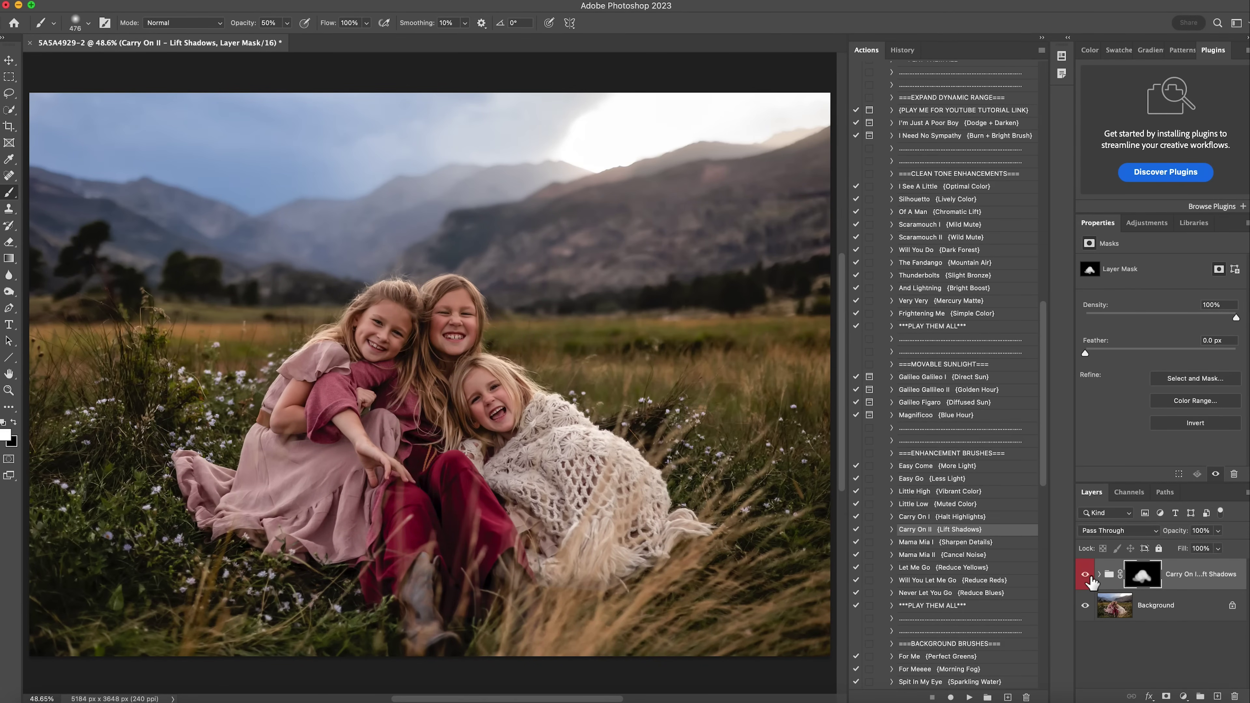
right_click(1183, 614)
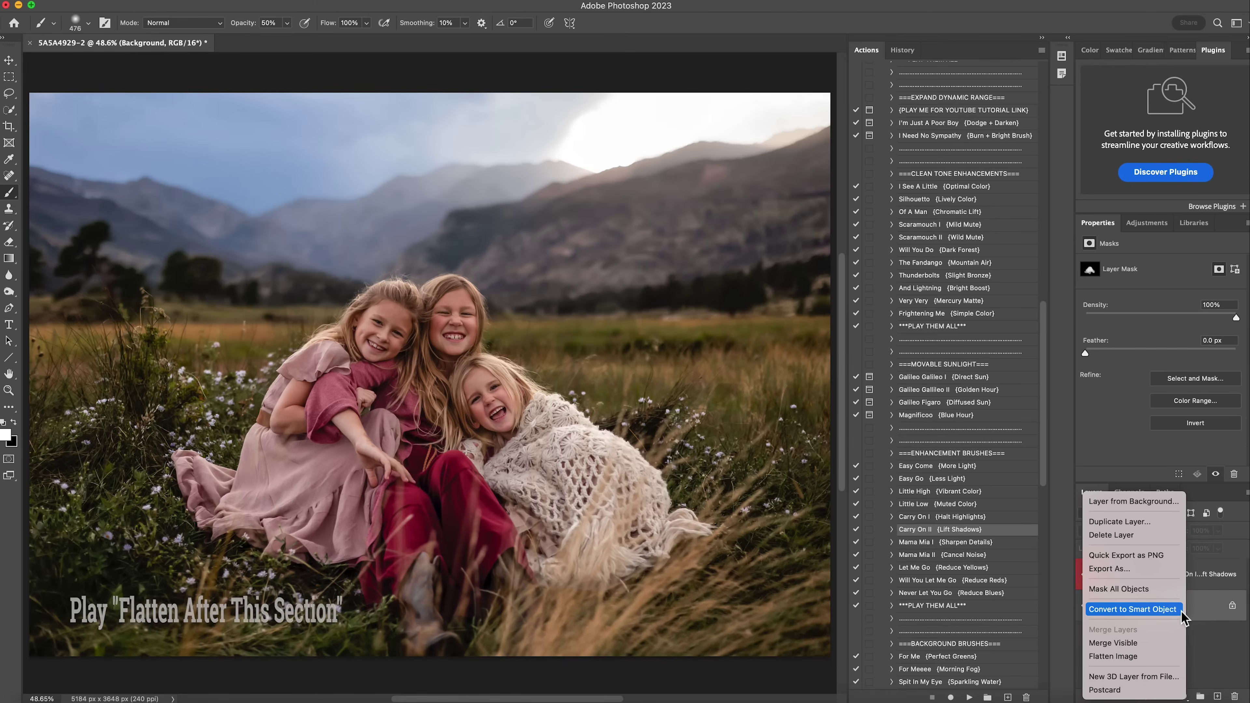
- Flatten the image, then run Magnificoo {Blue Hour} to add a Screen-mode pastel light burst
click(1157, 657)
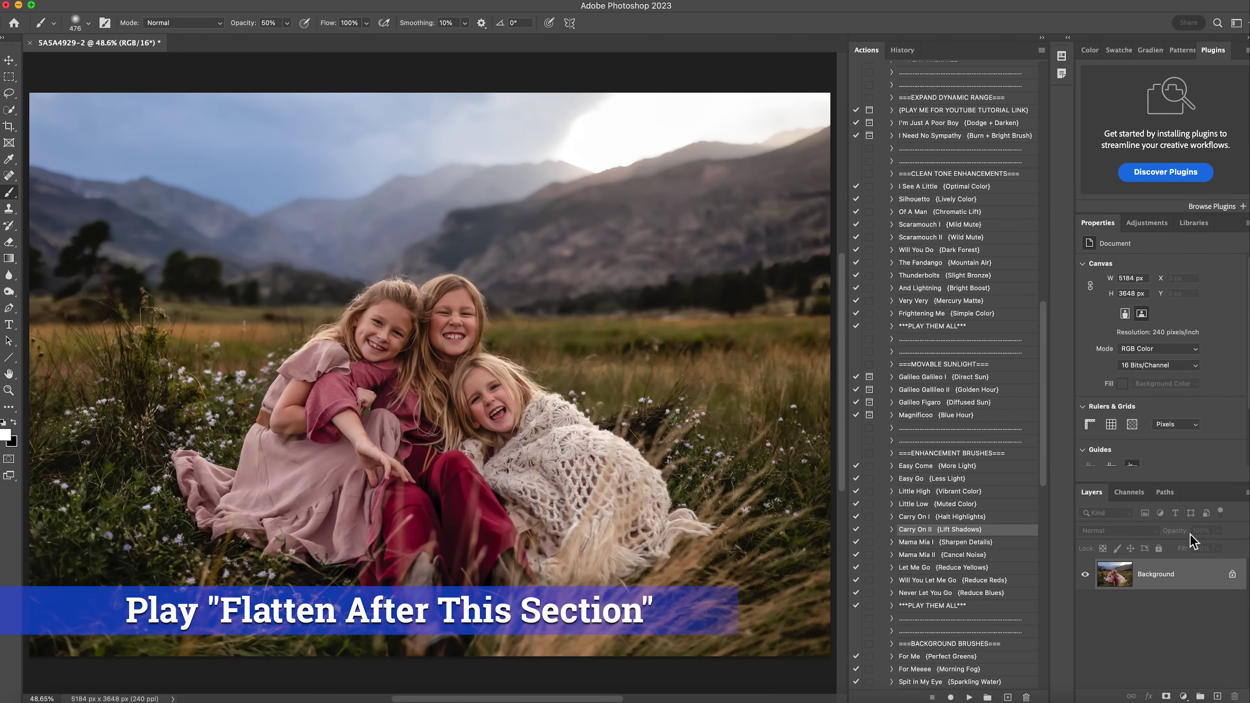
scroll(966, 307, up, 1)
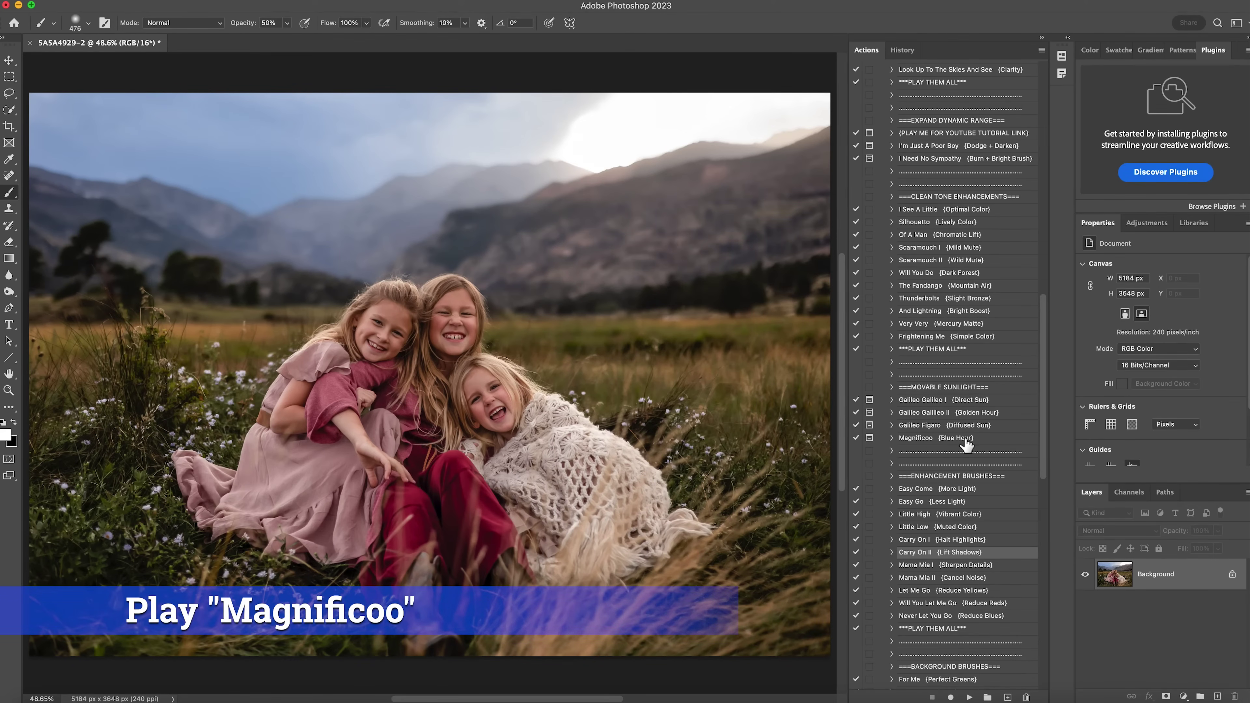
click(982, 440)
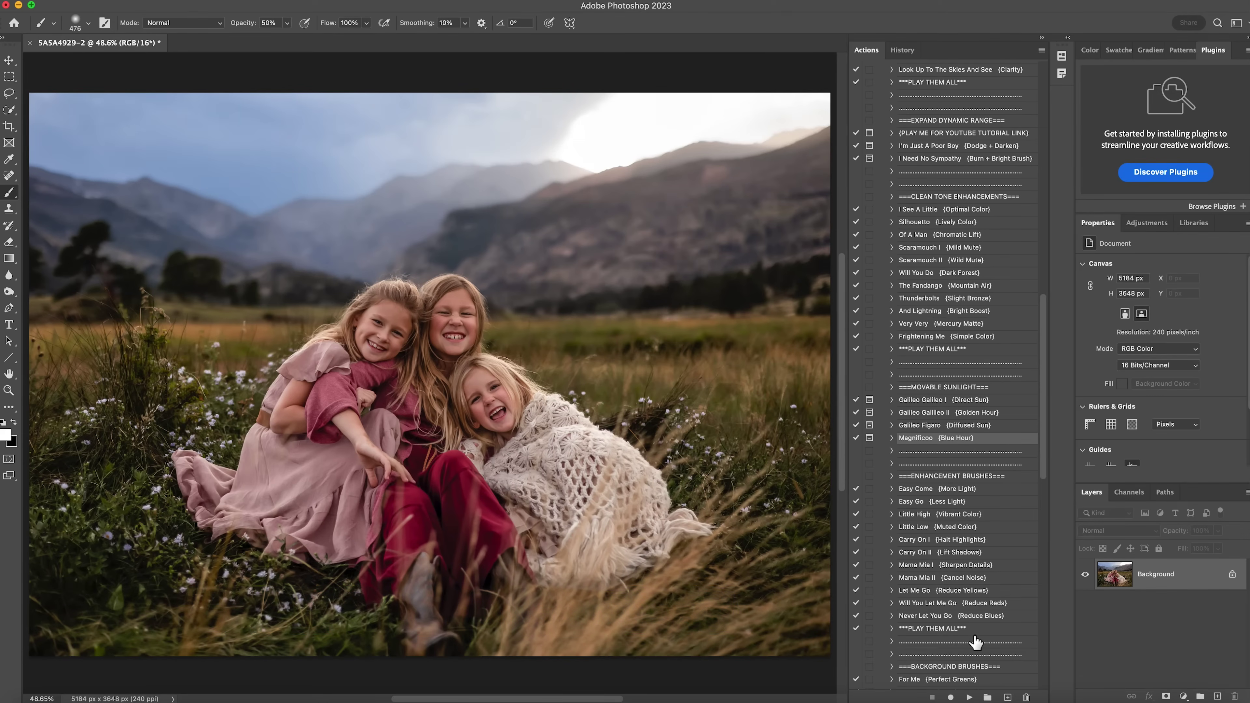
click(969, 697)
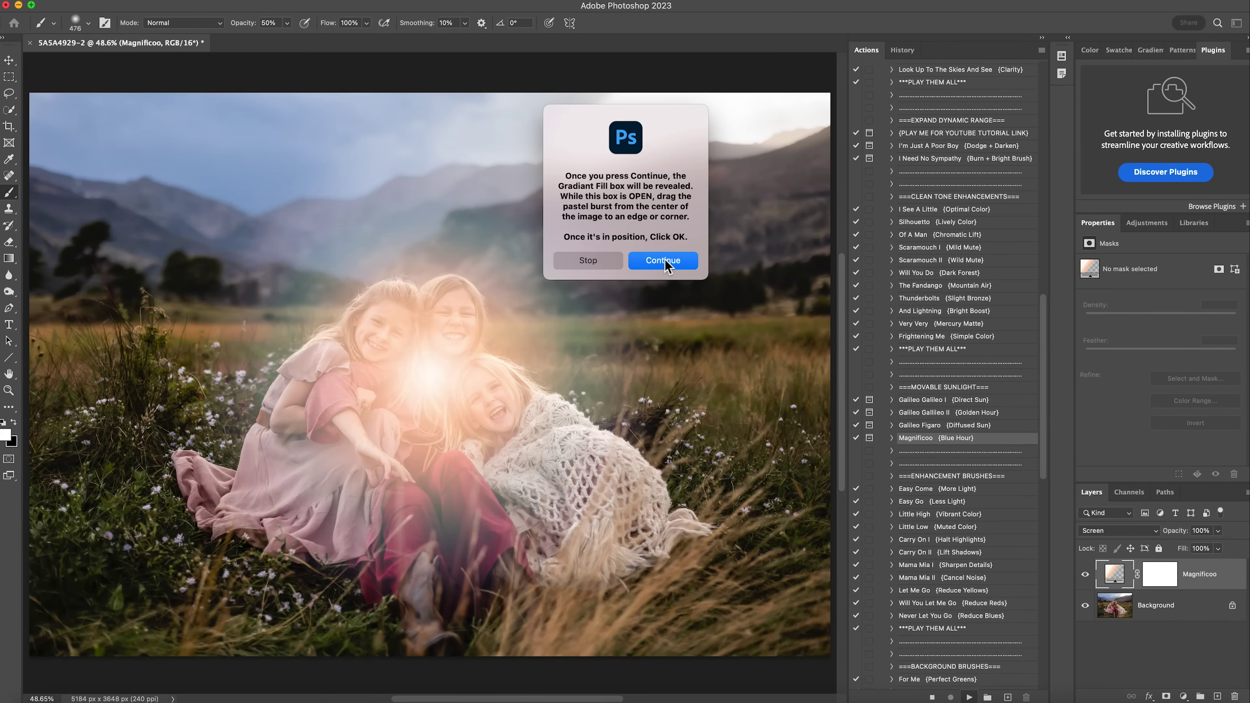
- Place the sunburst in the top-right sky at a 93.29° angle and 99% scale, then confirm
click(665, 260)
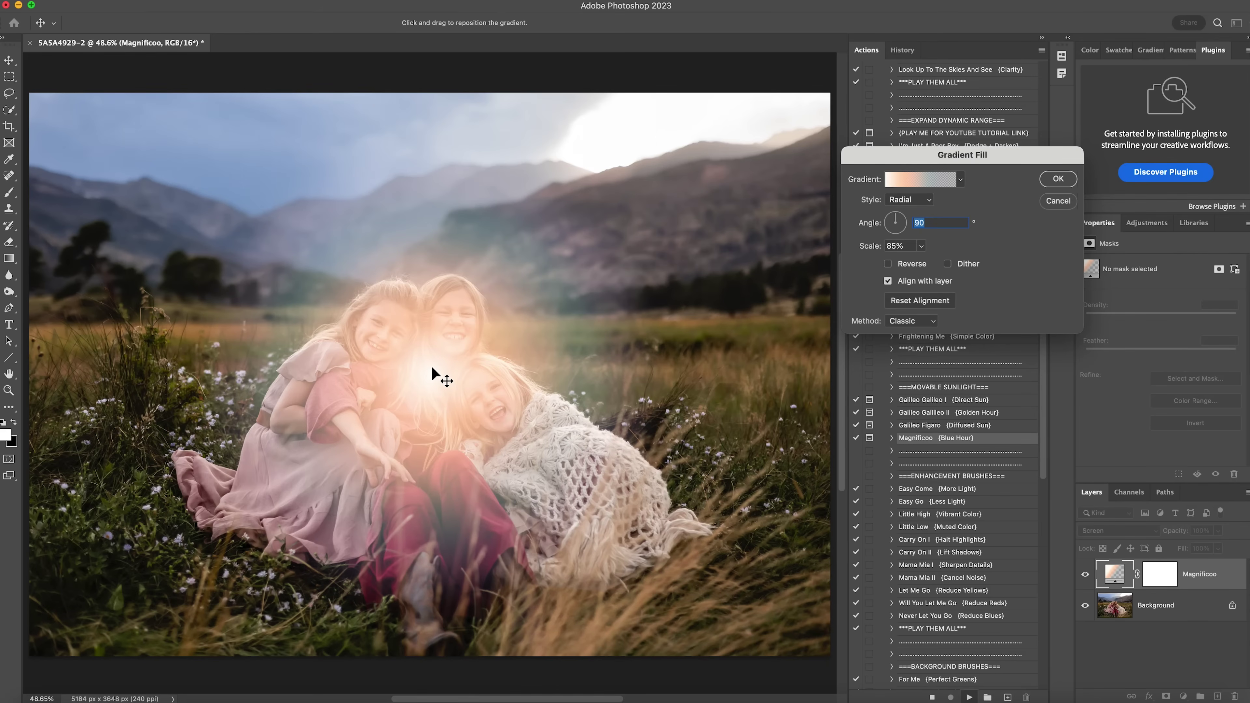
drag(433, 372, 714, 118)
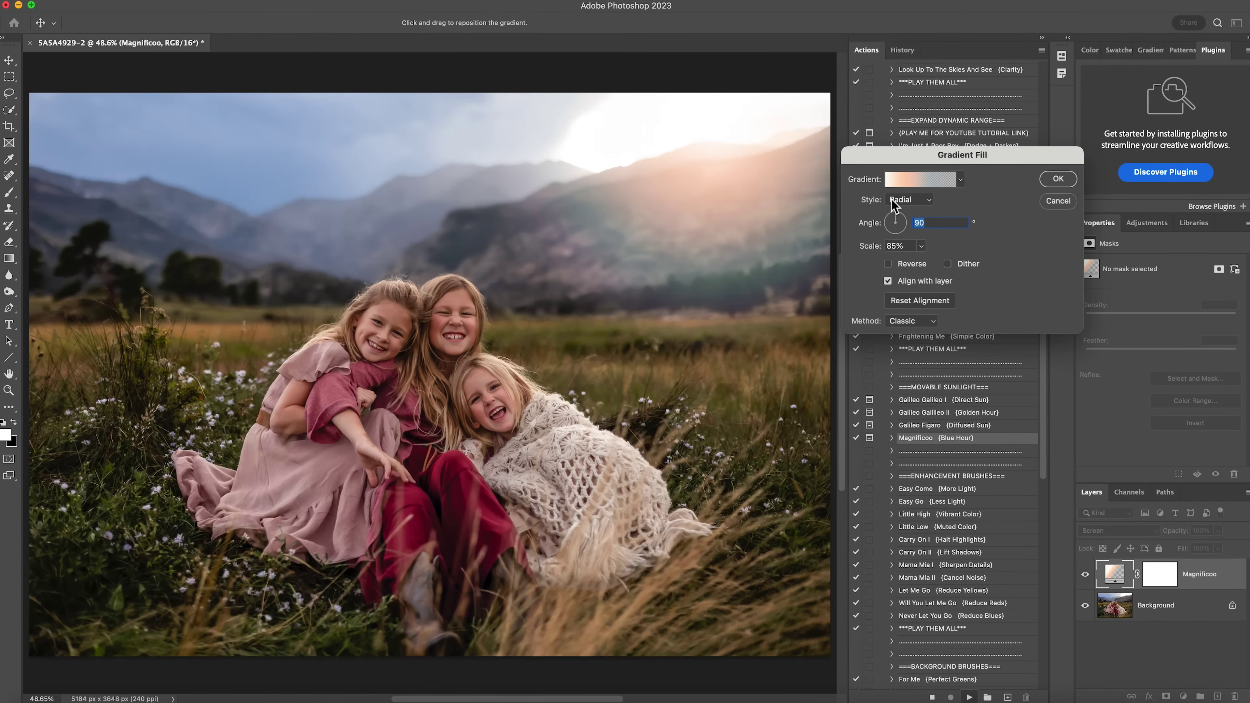
click(902, 215)
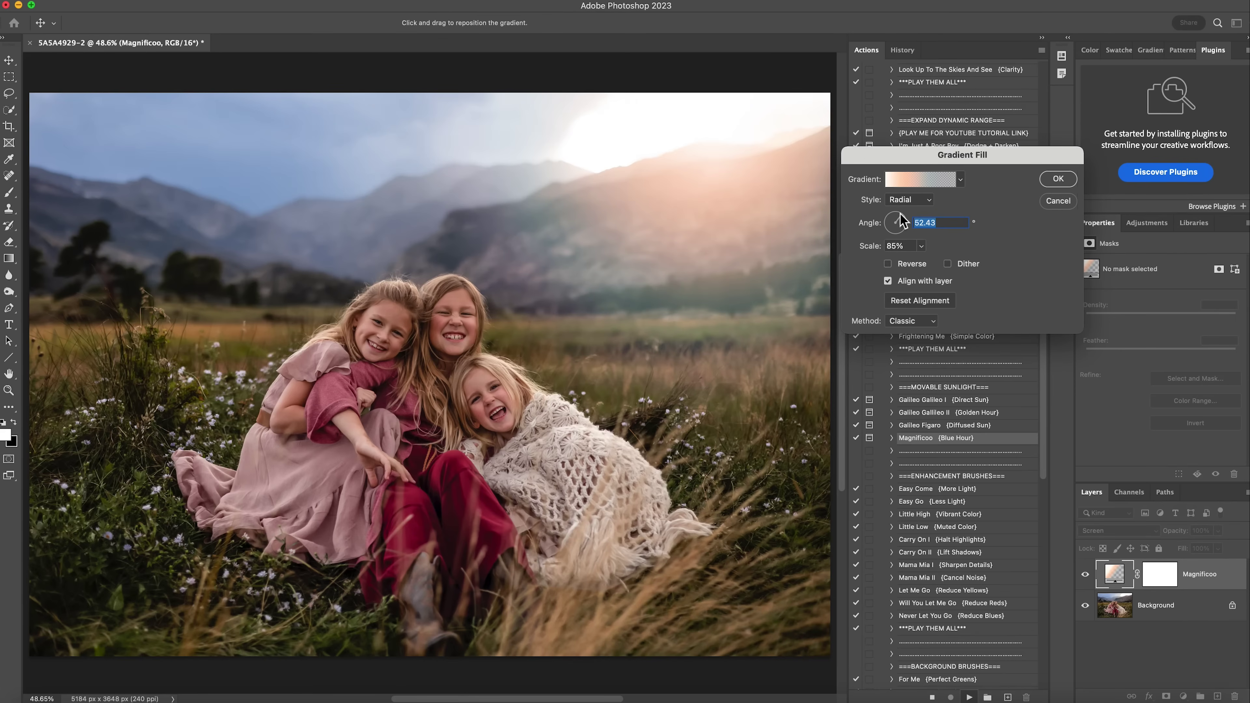
click(896, 215)
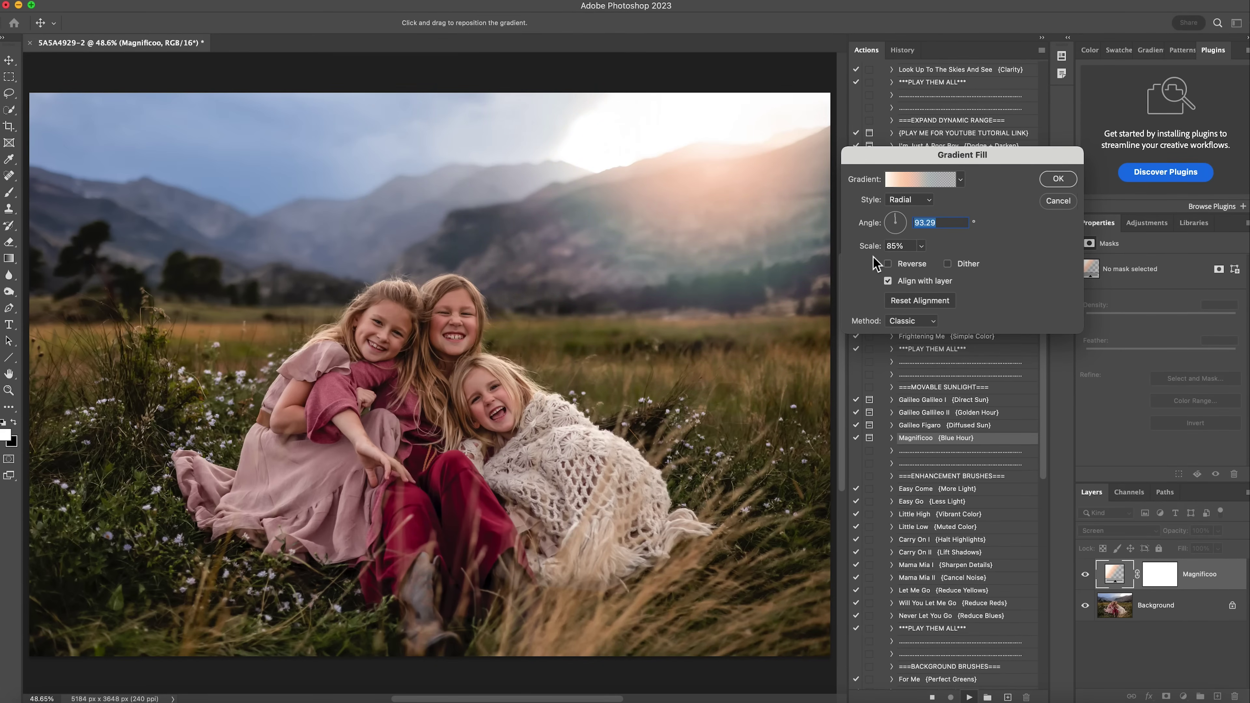
click(920, 246)
drag(914, 260, 938, 260)
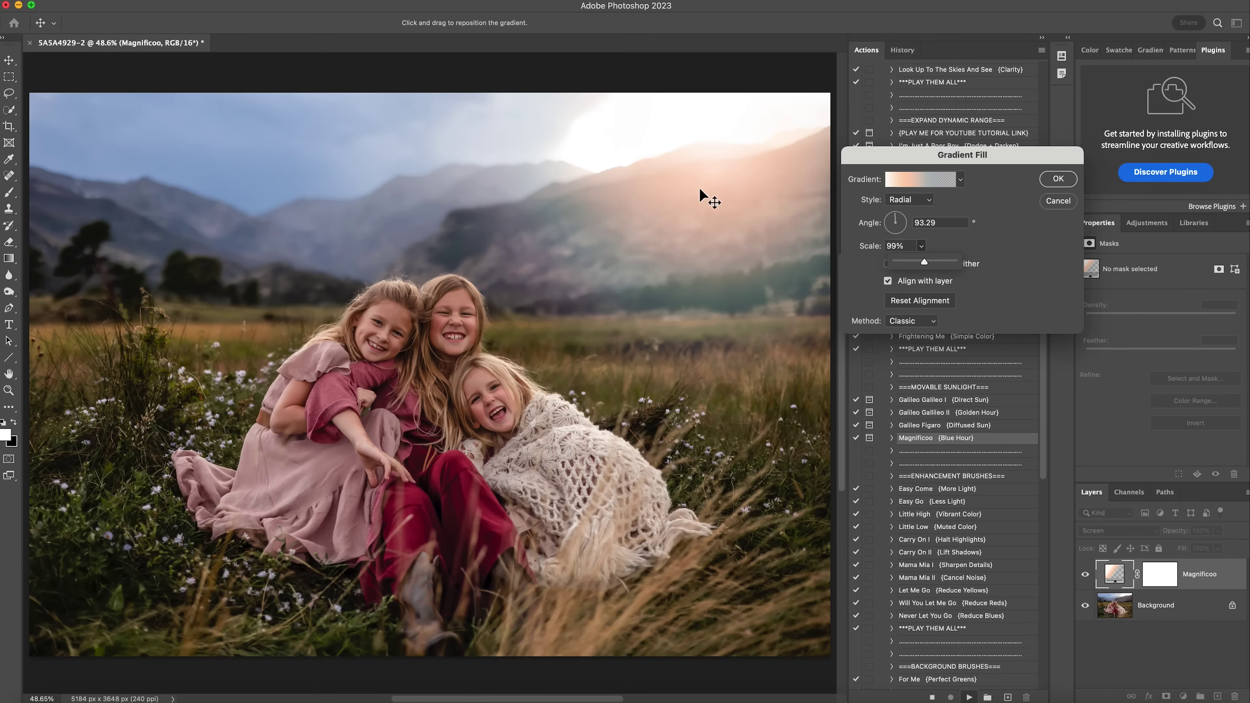
click(1072, 176)
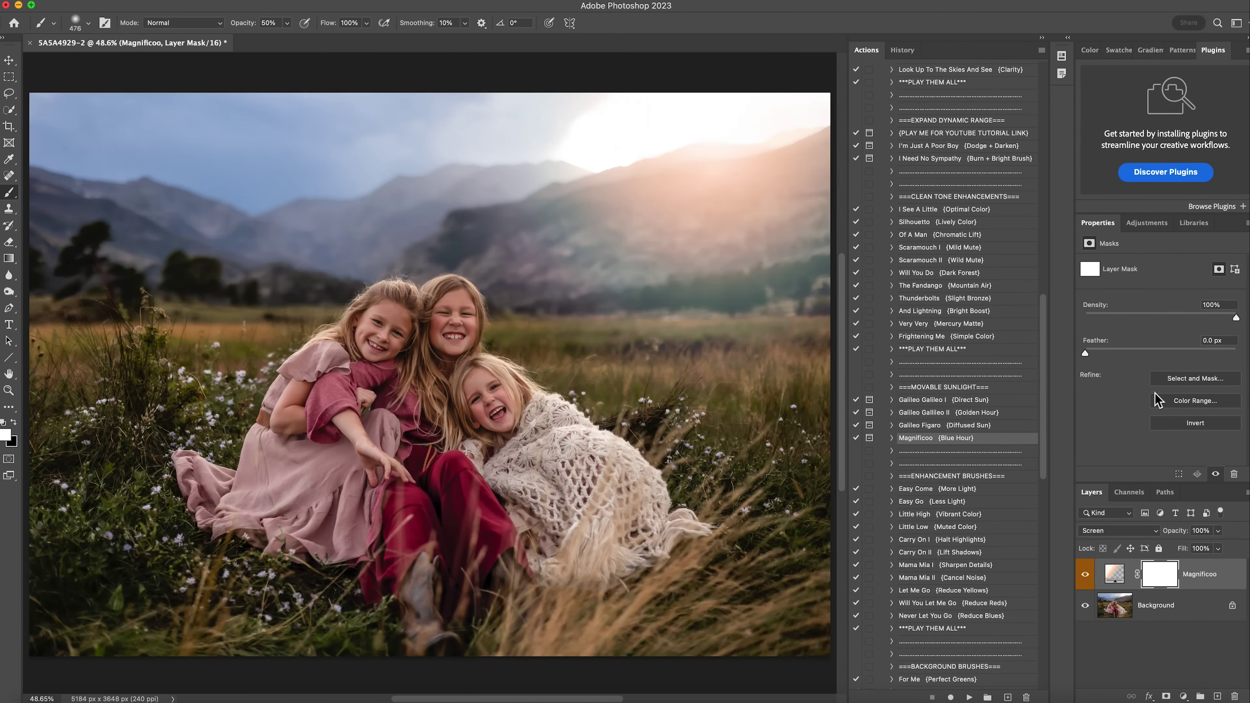
- Set the Magnificoo sun glow layer to 67% opacity, compare it on and off, and flatten the image
click(1217, 530)
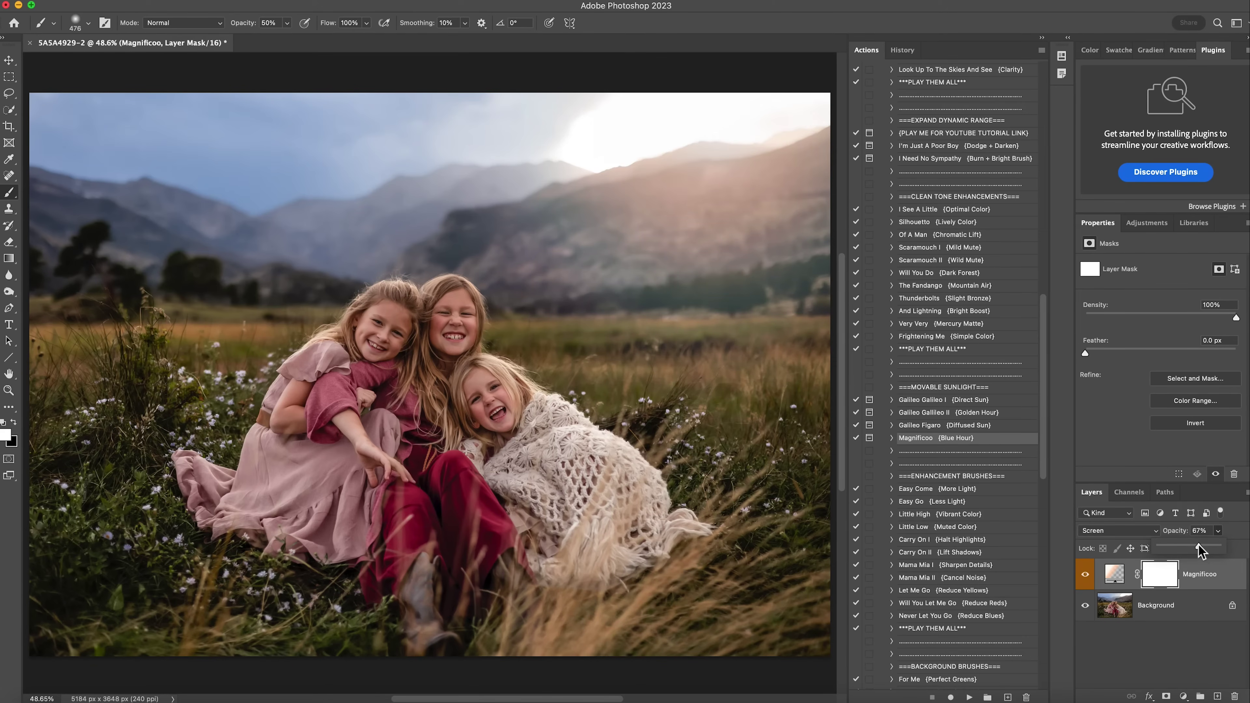
click(1085, 575)
click(1085, 574)
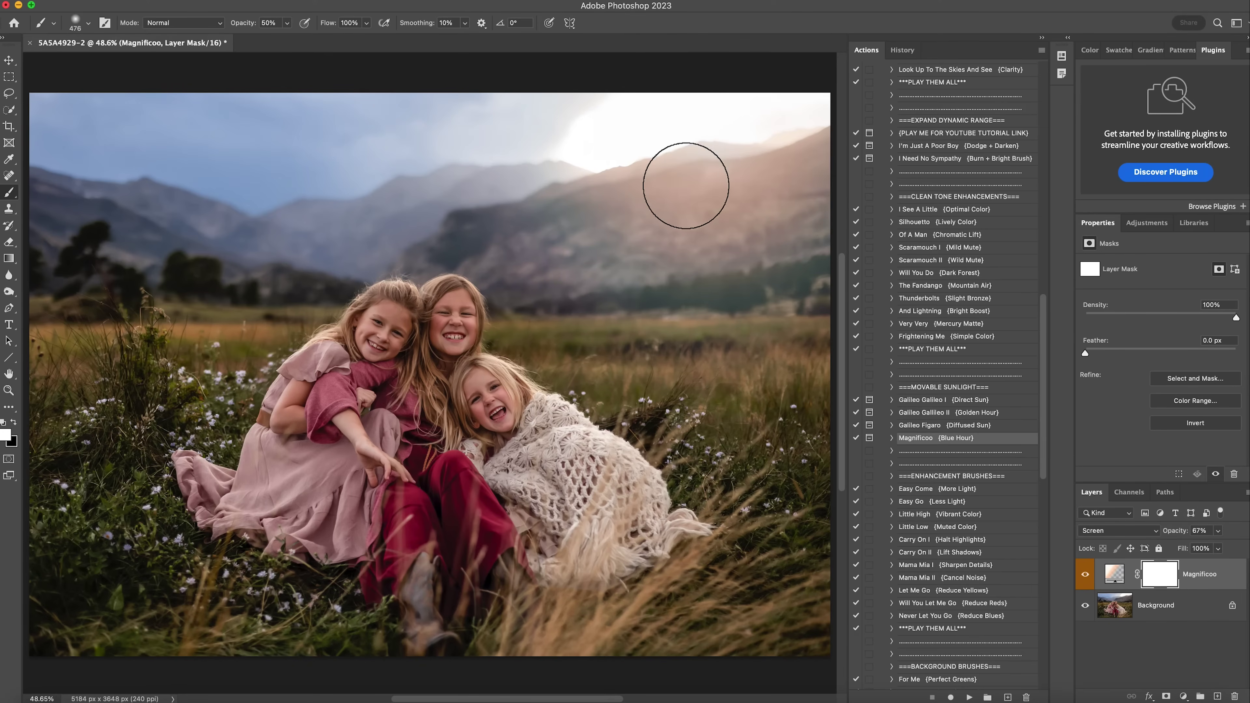
right_click(1168, 607)
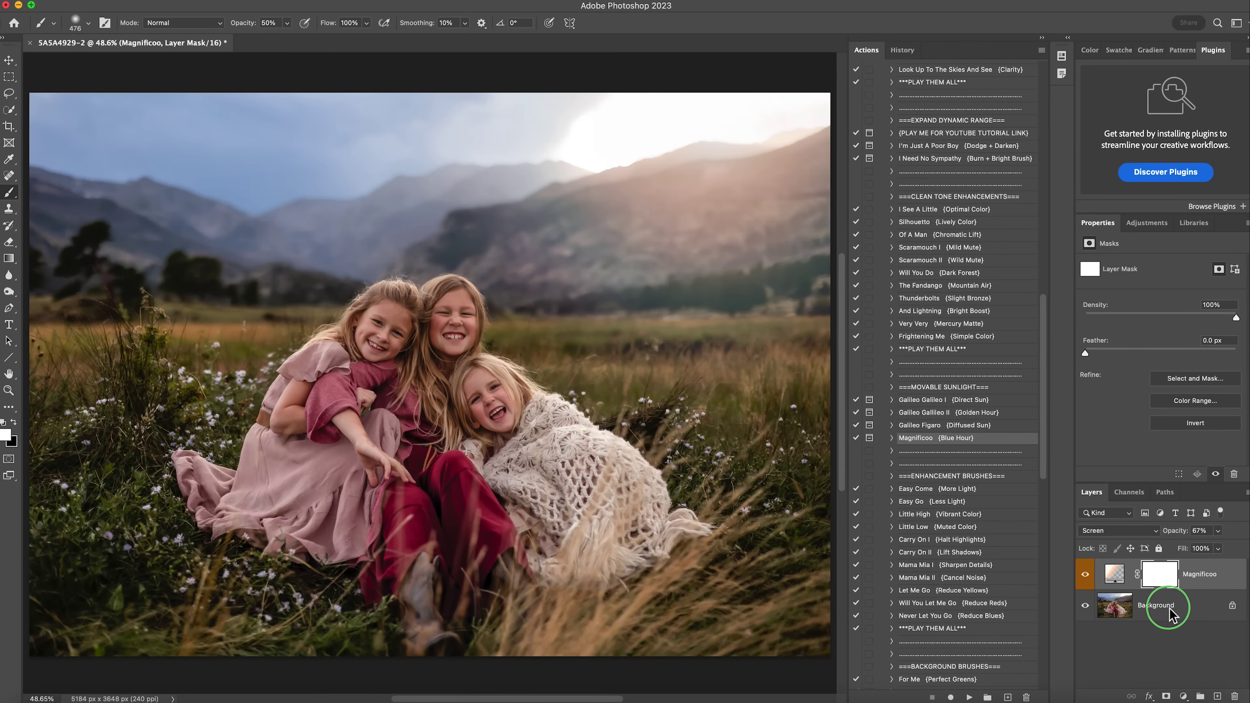
click(1199, 656)
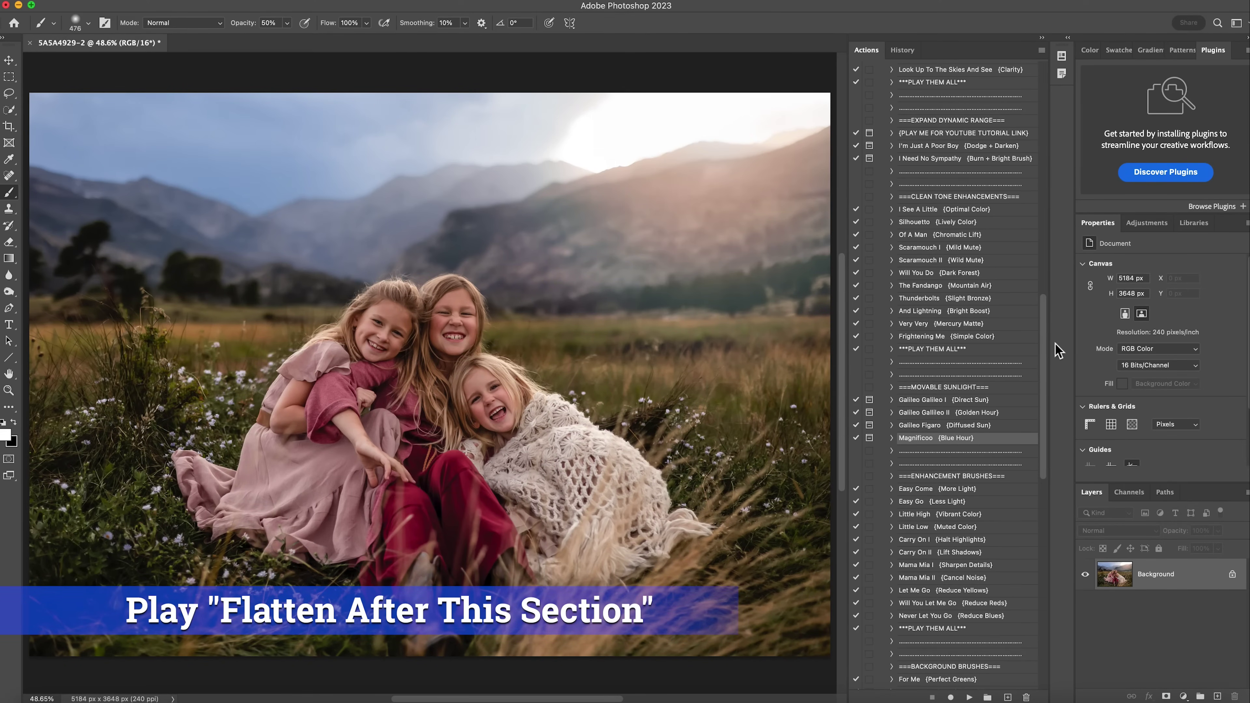
- Apply the For Meeee (Morning Fog) effect from the Actions list
scroll(981, 498, down, 4)
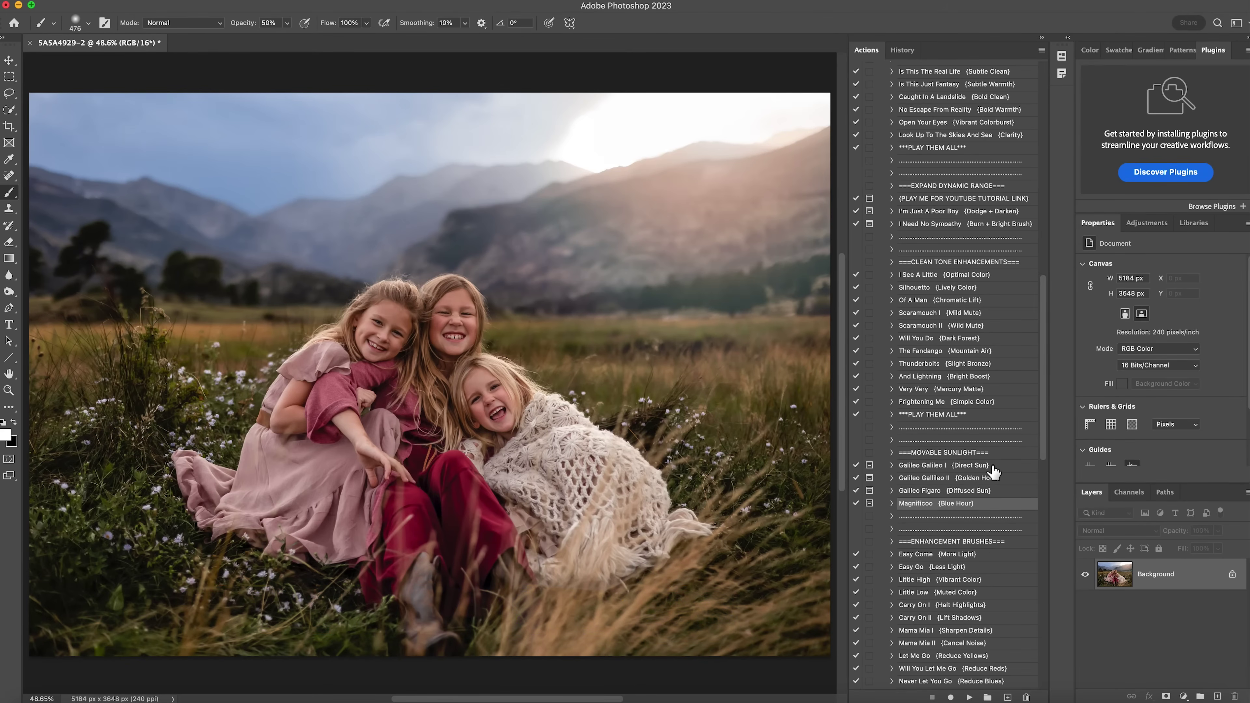
scroll(981, 501, down, 9)
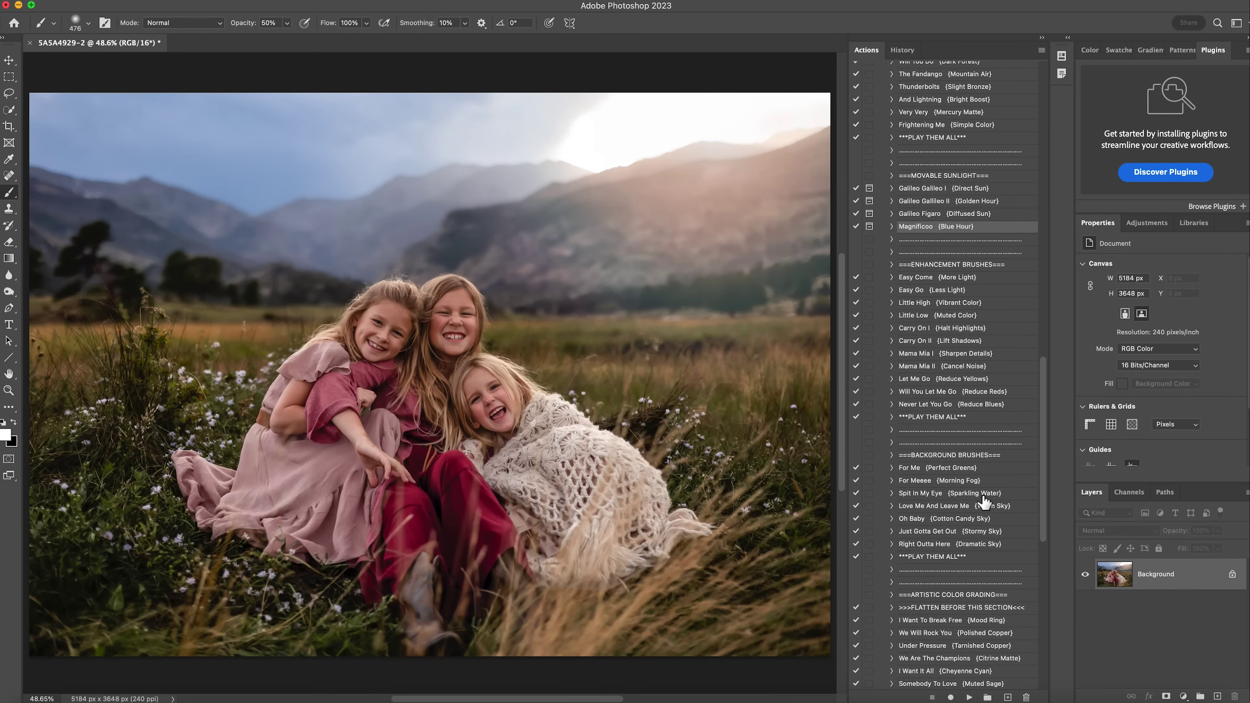
scroll(974, 470, down, 2)
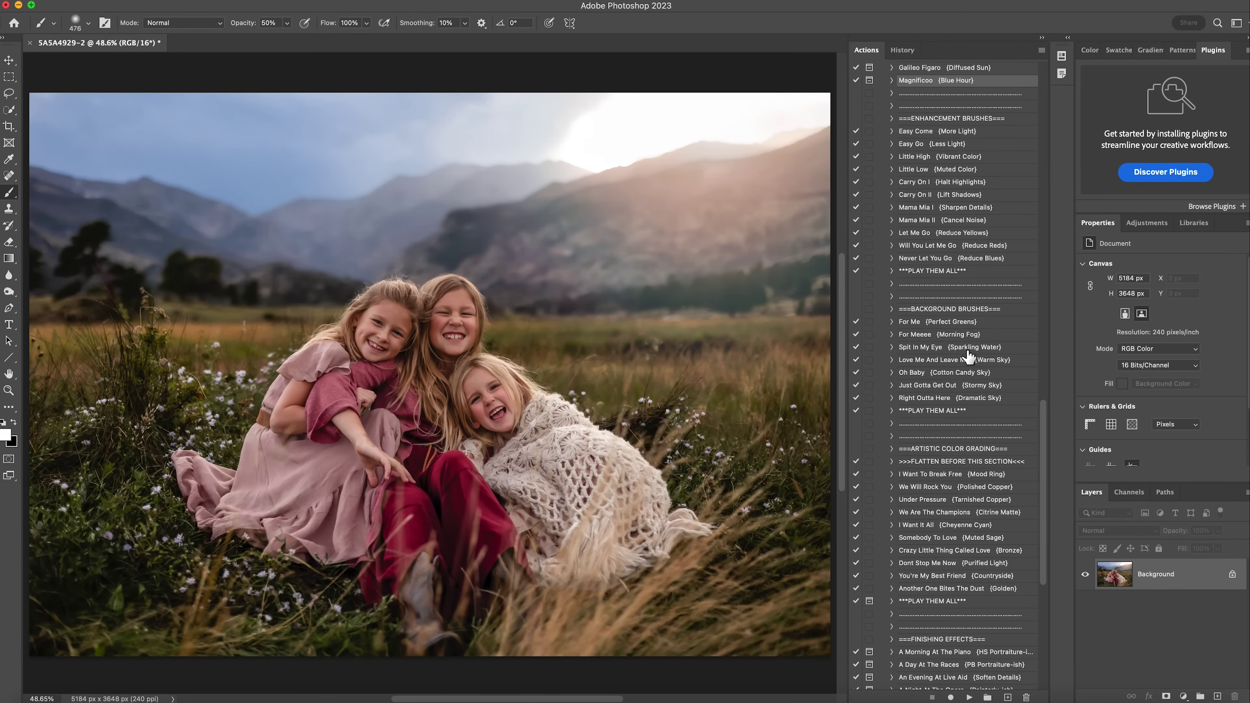
click(952, 335)
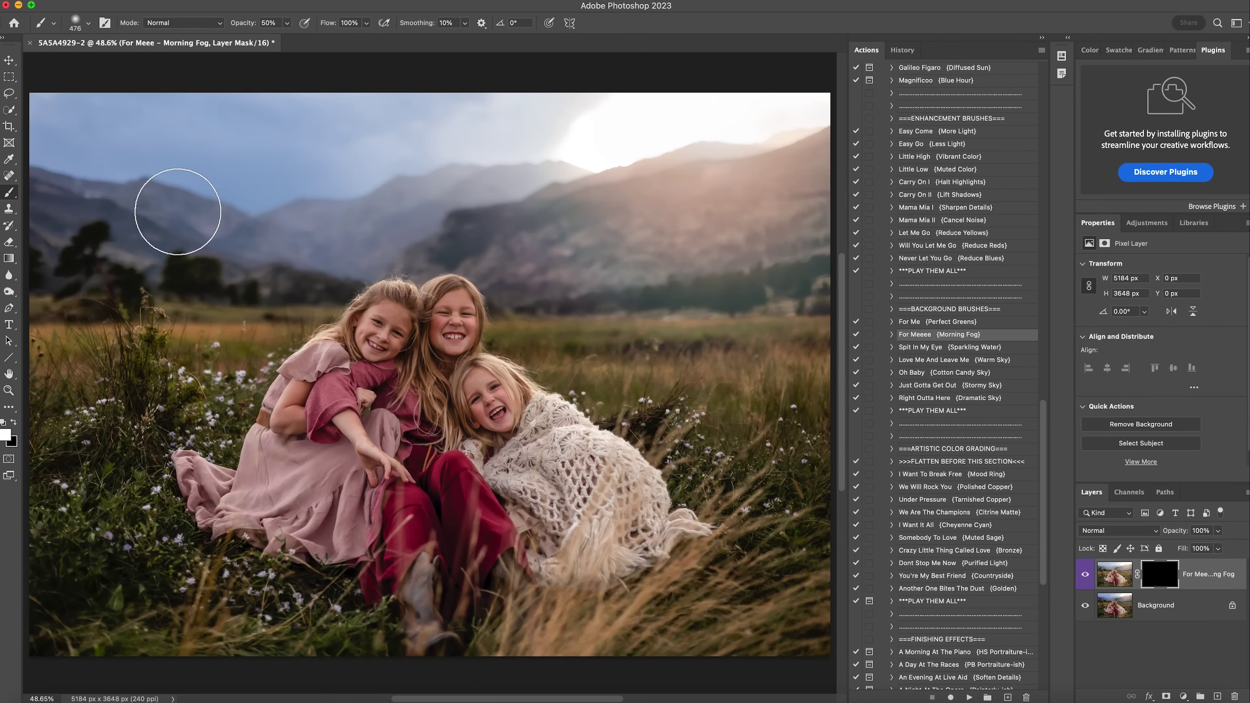
- With a 1400 px brush, paint the fog mask over the upper sky and distant mountains
click(76, 23)
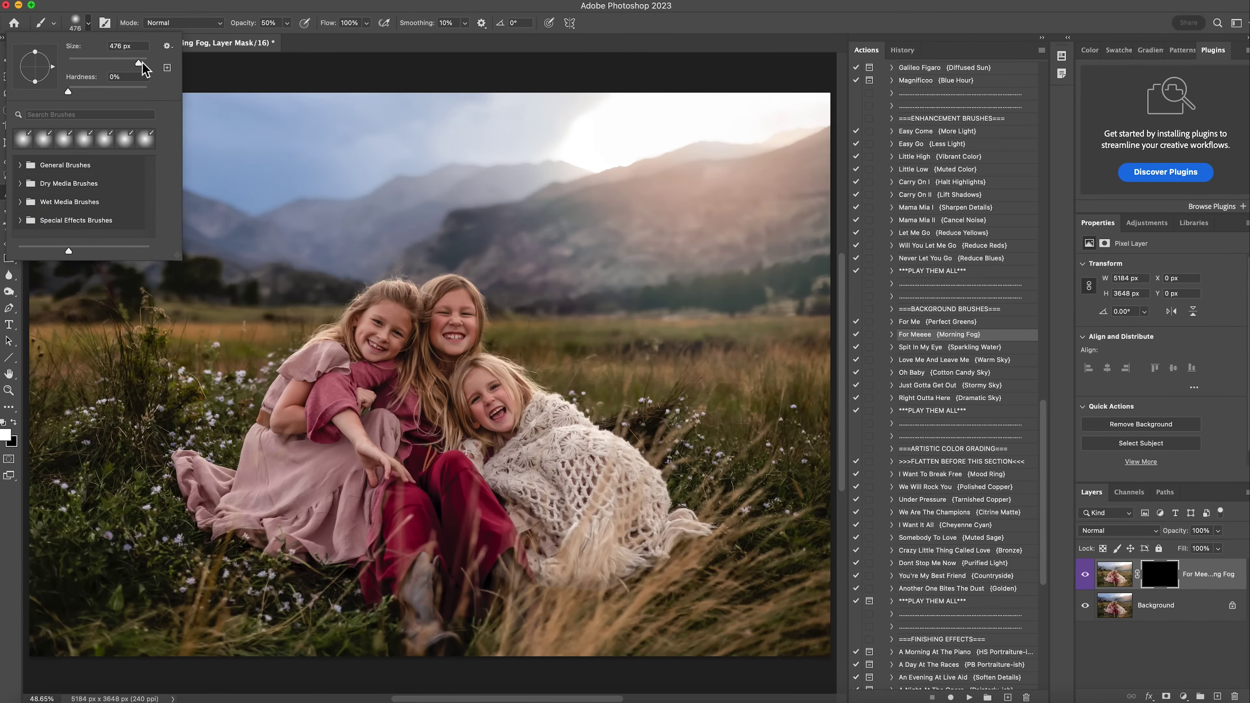
drag(141, 68, 144, 69)
drag(142, 63, 141, 63)
key(Return)
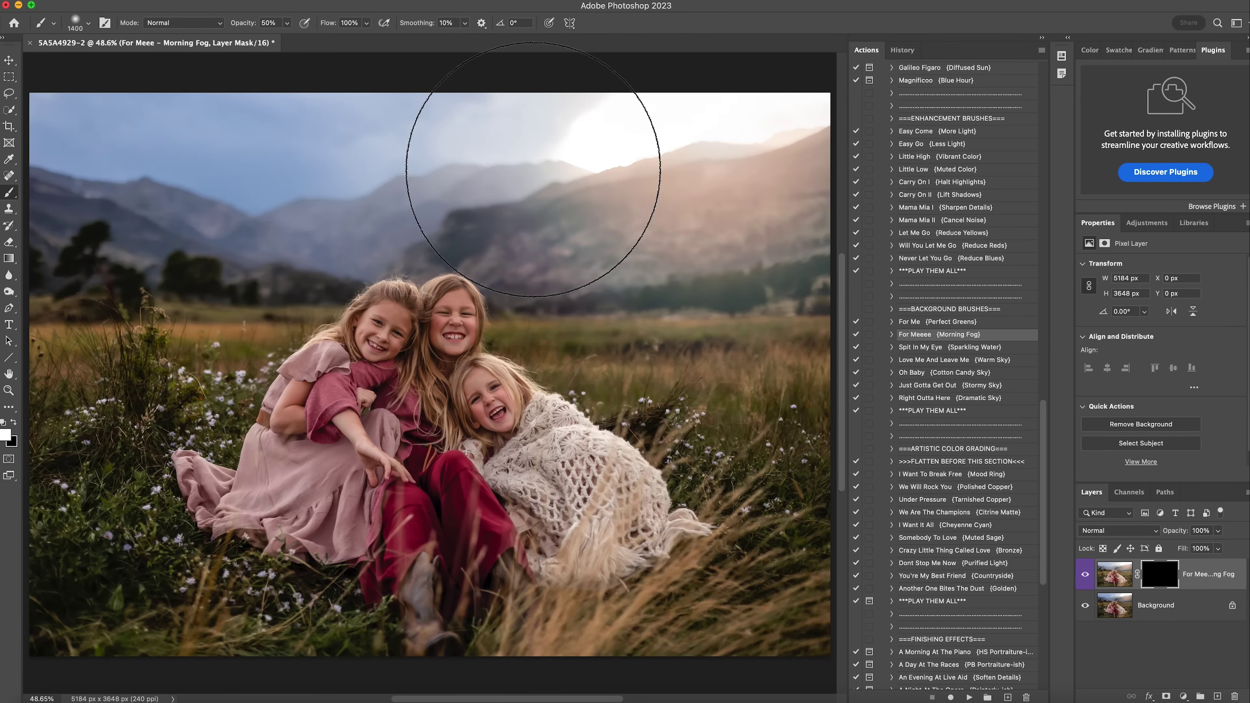
mouse_move(27, 240)
mouse_down()
mouse_move(121, 231)
mouse_move(210, 200)
mouse_move(166, 345)
mouse_move(138, 270)
mouse_move(262, 245)
mouse_move(324, 165)
mouse_move(493, 148)
mouse_move(615, 267)
mouse_move(695, 283)
mouse_move(666, 260)
mouse_move(438, 324)
mouse_move(480, 346)
mouse_up()
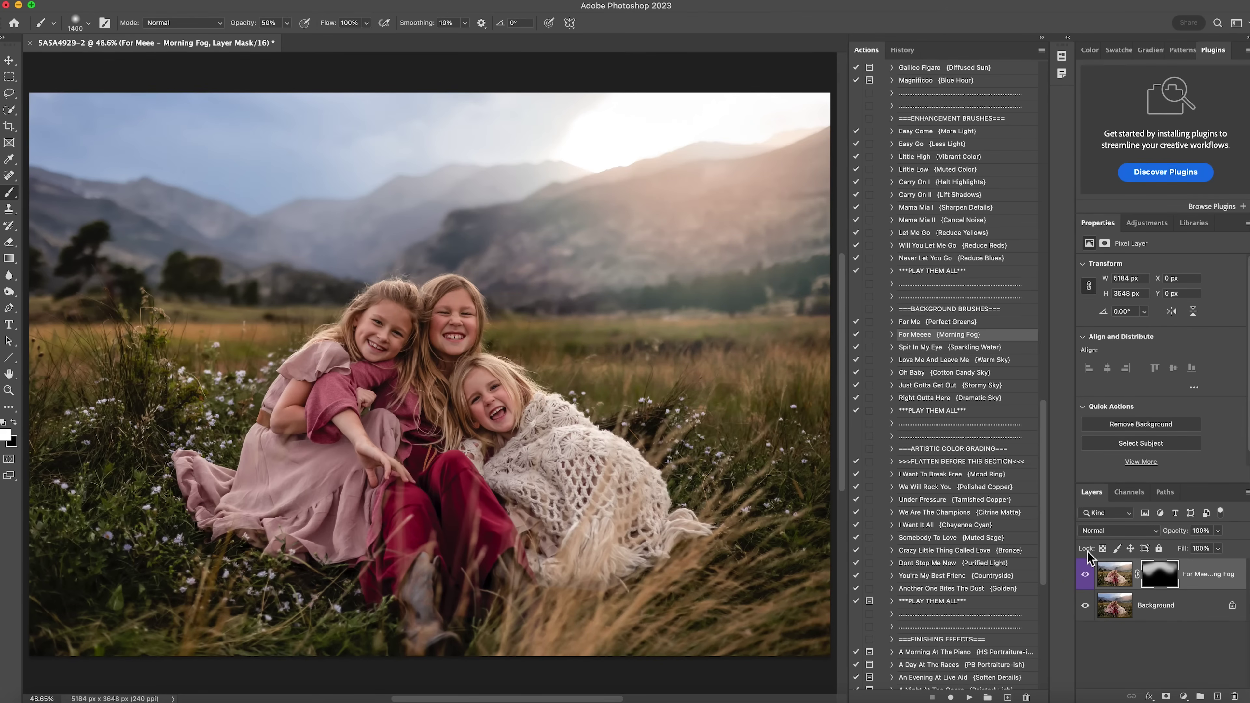
- Compare the fog layer on and off, then flatten it into the Background
click(1085, 577)
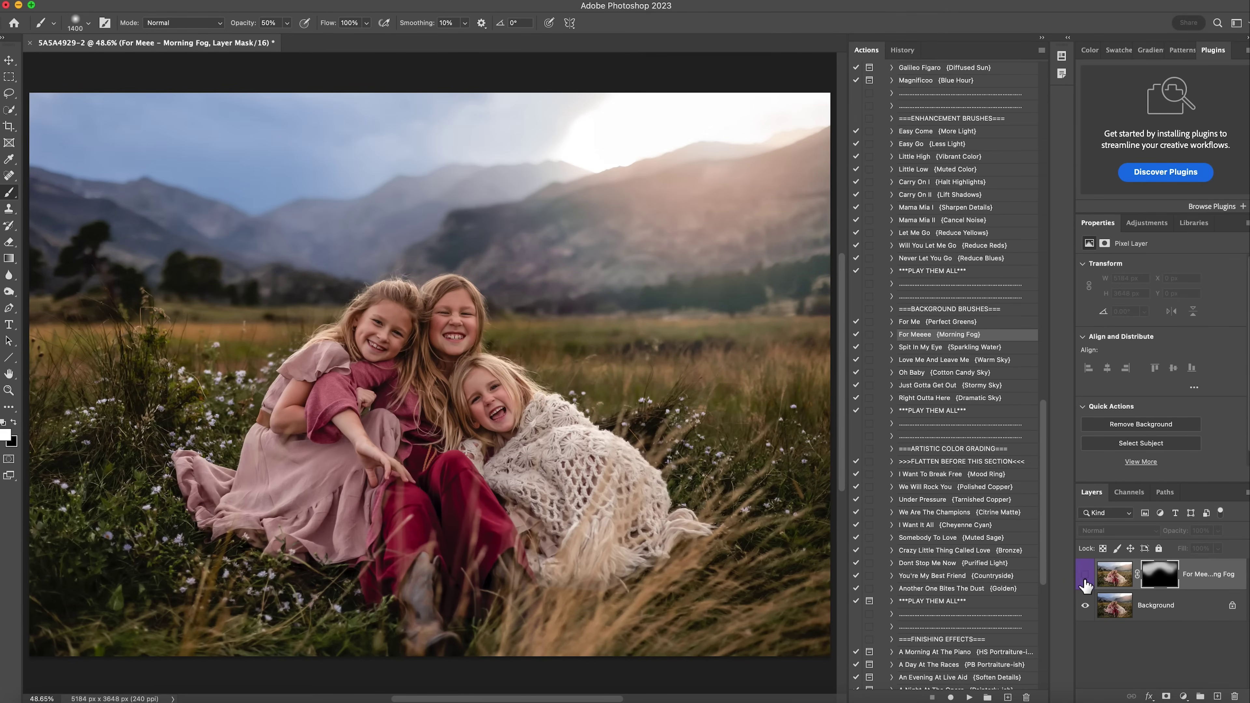
click(1084, 576)
click(1085, 576)
click(1085, 575)
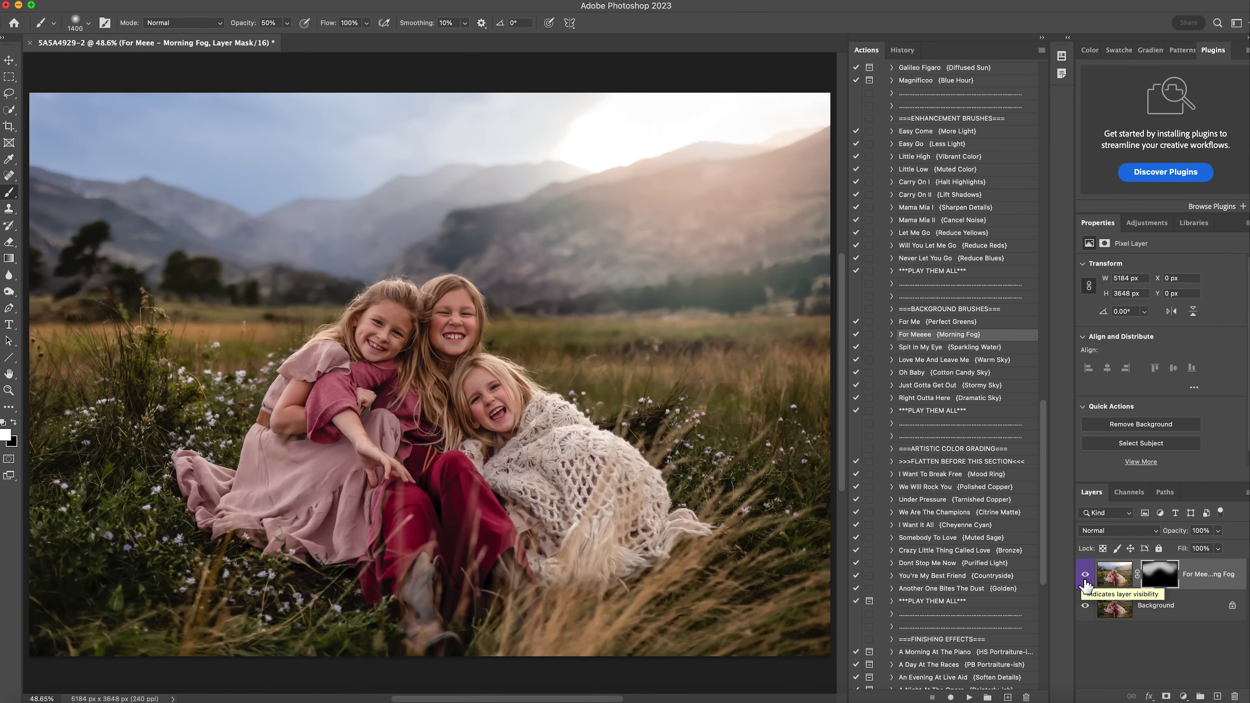
click(1085, 576)
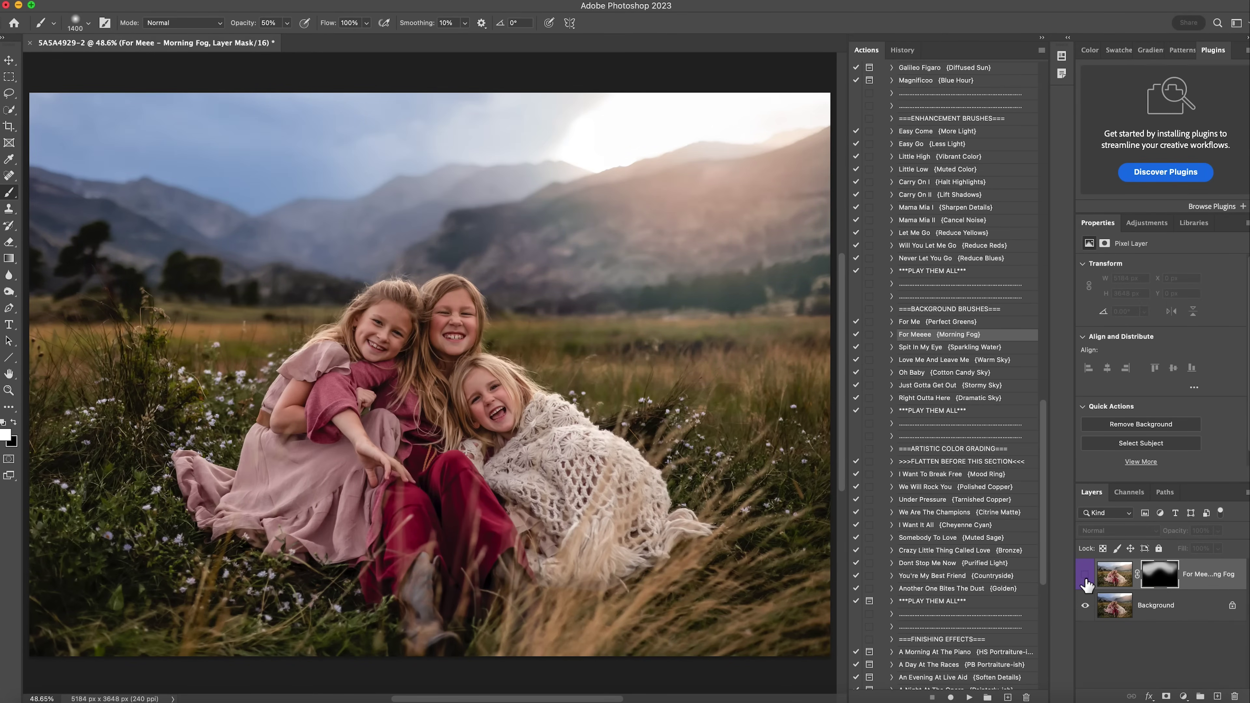
click(1085, 576)
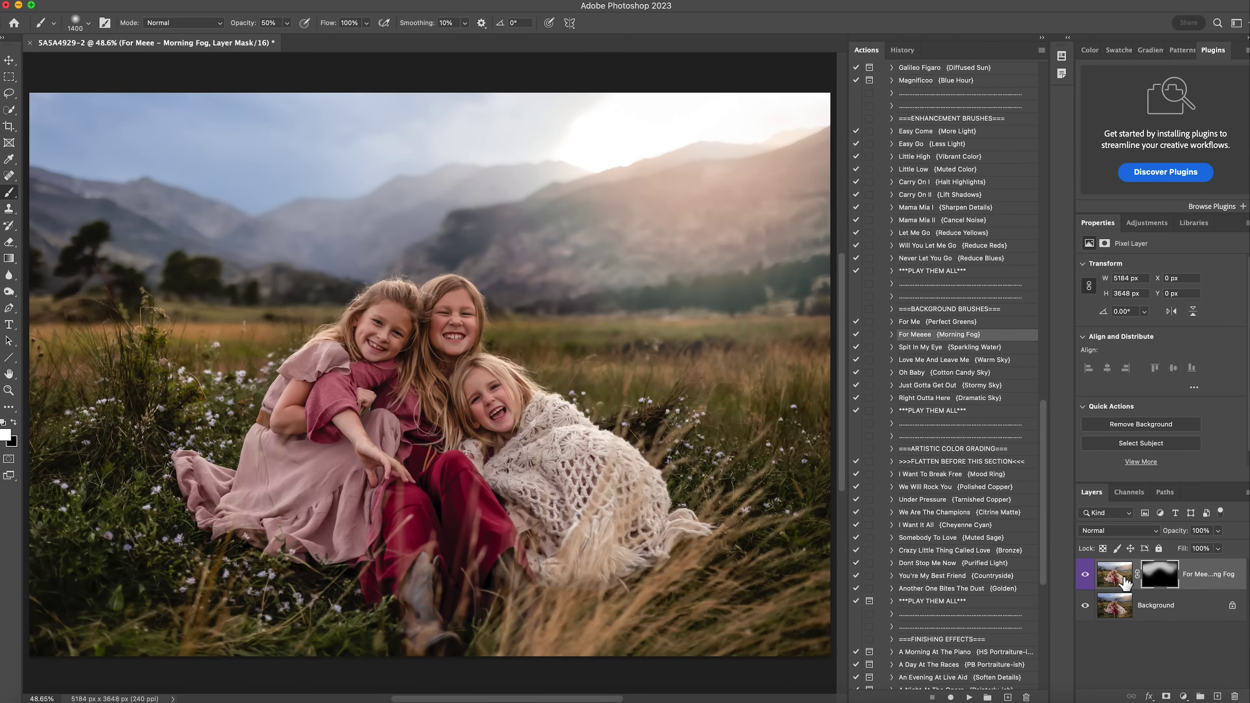
right_click(1167, 609)
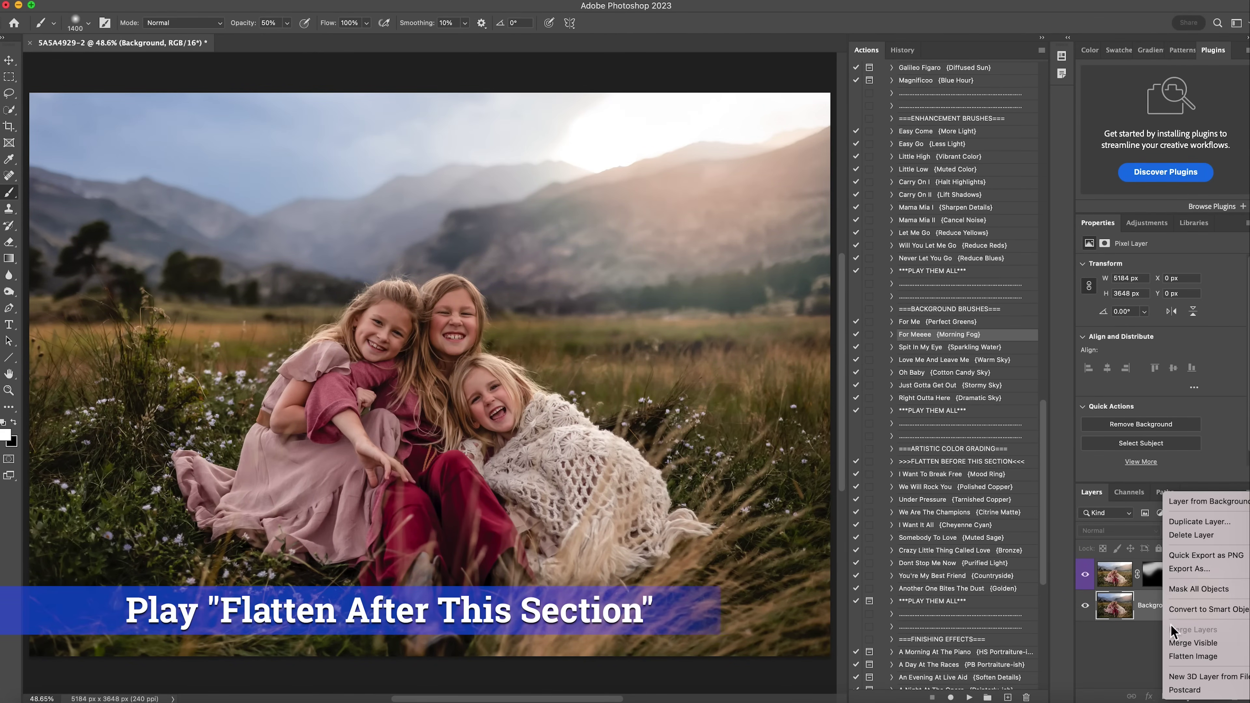
click(1191, 656)
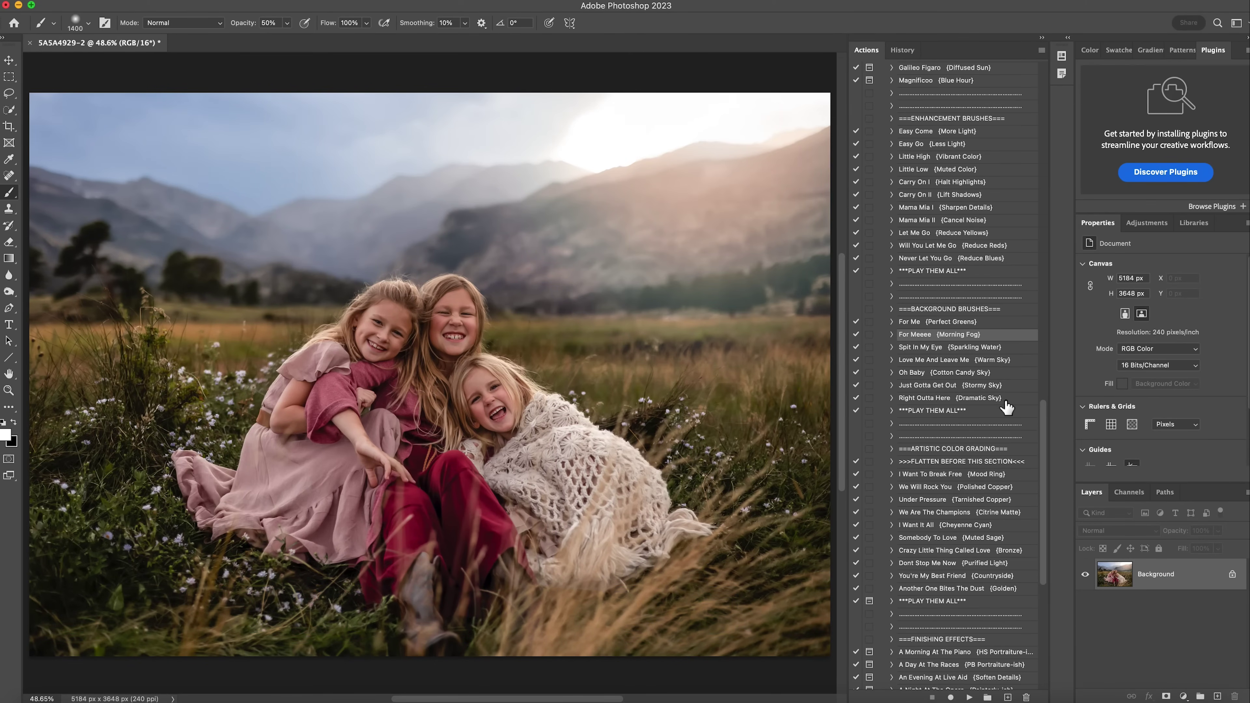
- Run the Oh Baby (Cotton Candy Sky) action instead of Dramatic Sky
click(986, 399)
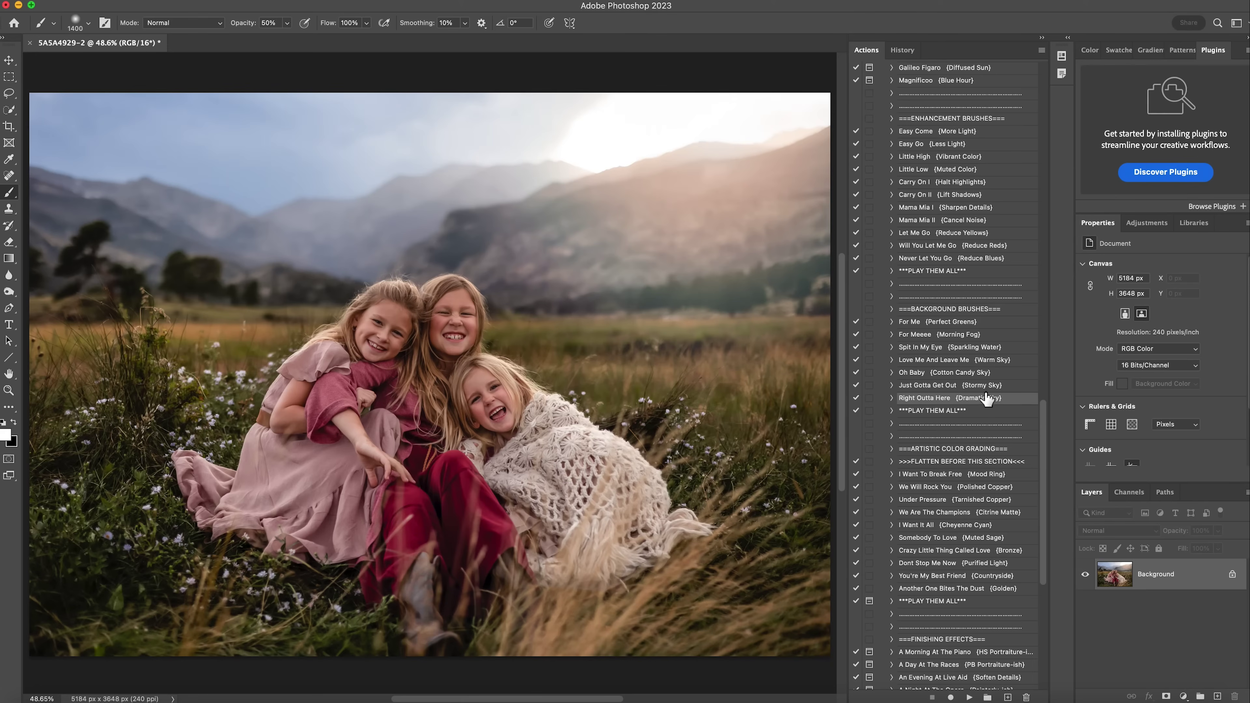
click(972, 378)
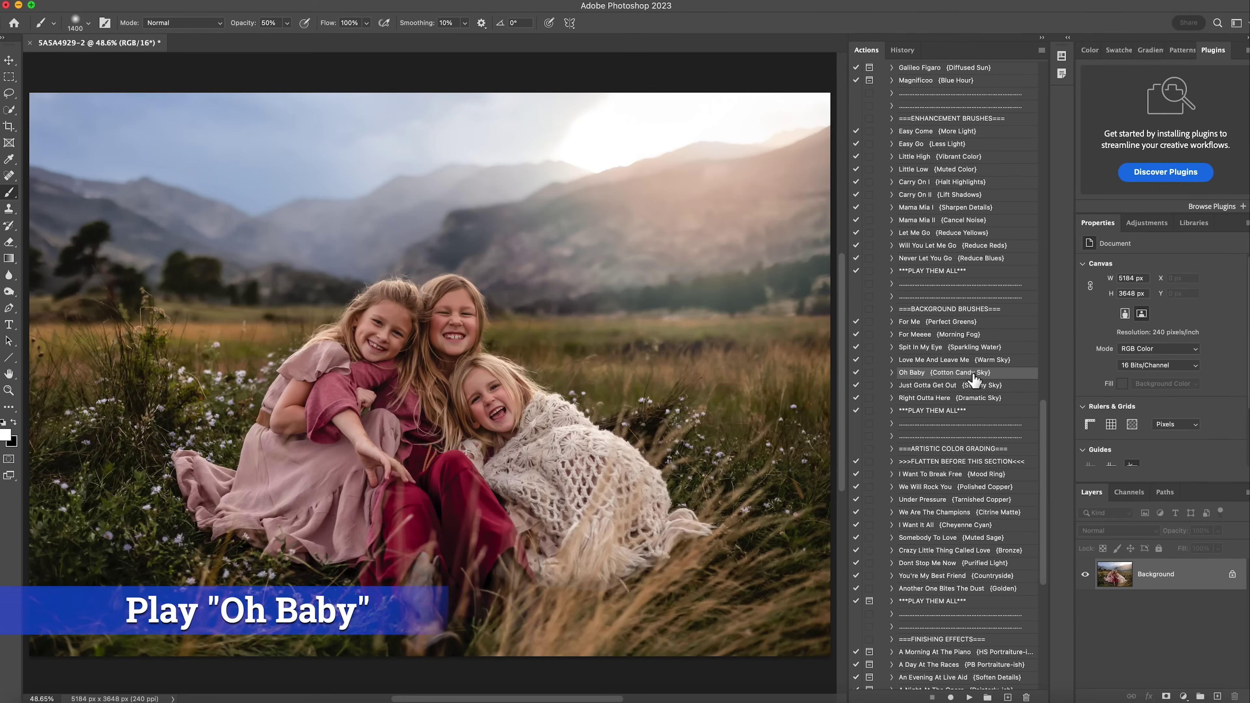
click(968, 697)
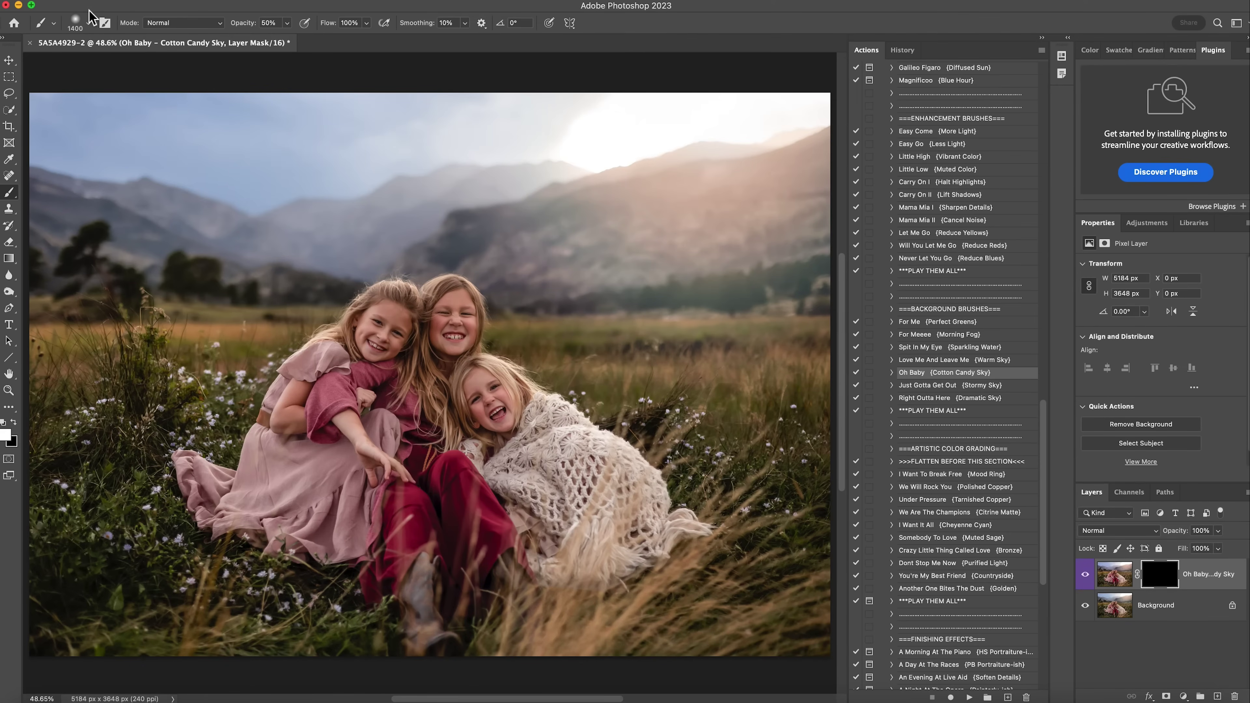
- Paint the Cotton Candy Sky tint across the sky with a 1040 px brush and flatten the image
click(87, 23)
drag(142, 63, 143, 63)
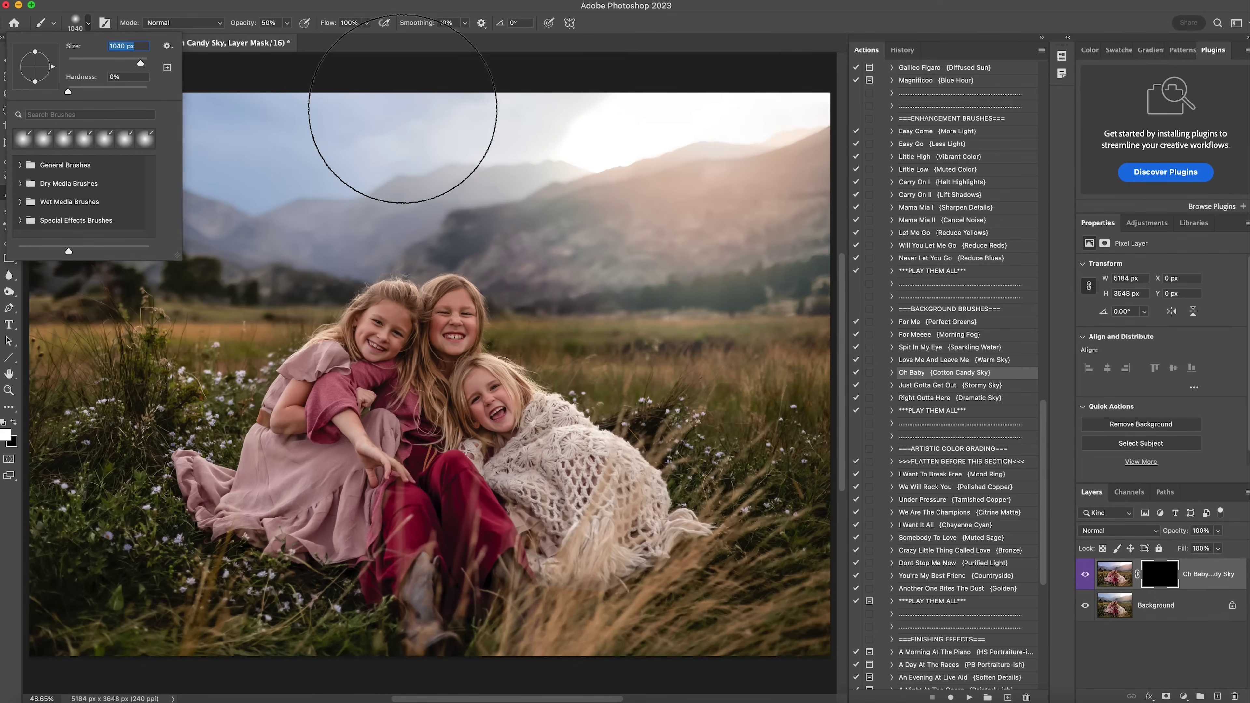
click(172, 123)
mouse_move(173, 123)
mouse_down()
mouse_move(1, 133)
mouse_move(279, 126)
mouse_move(548, 92)
mouse_move(327, 120)
mouse_up()
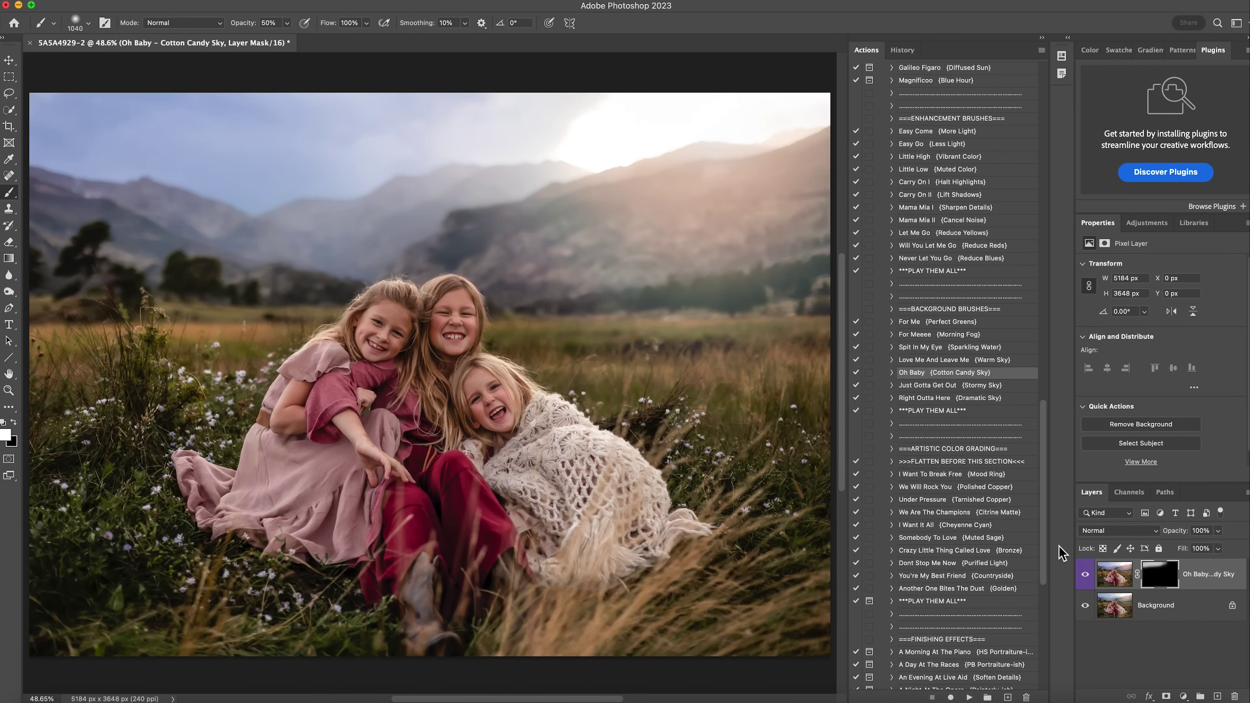
right_click(1147, 617)
click(1183, 656)
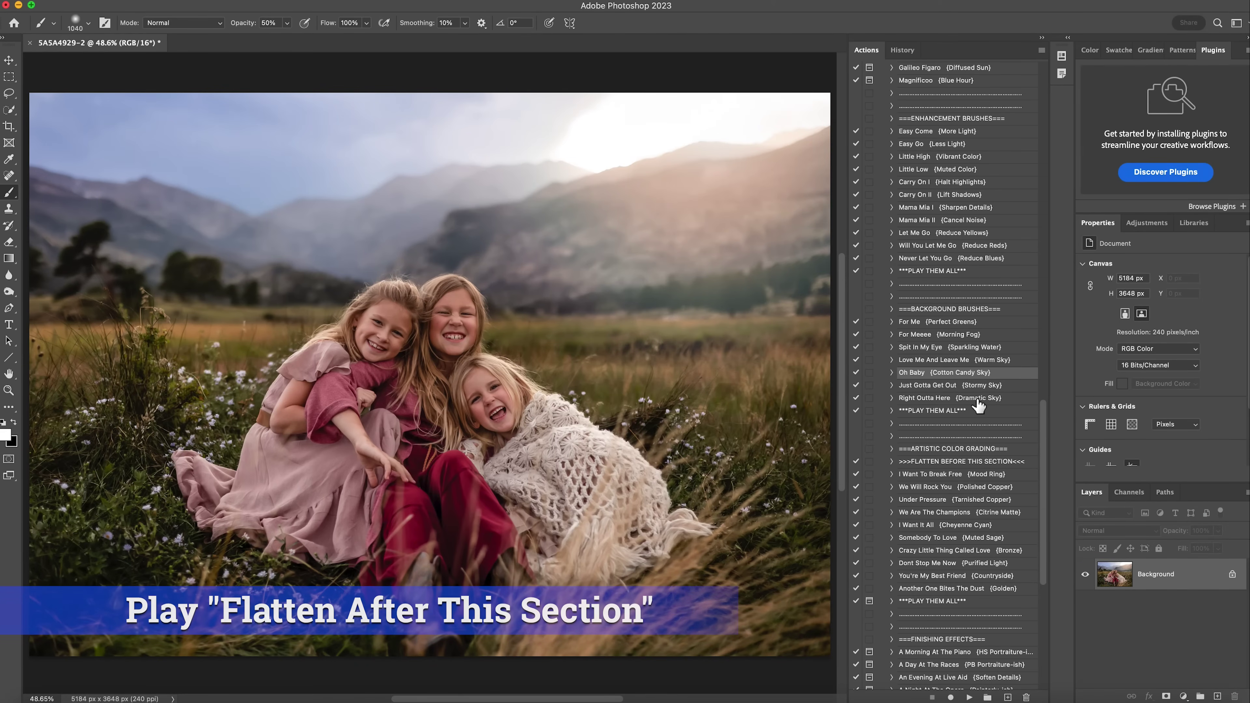
- Run Love Me And Leave Me (Warm Sky), brush it around the sun, compare, and flatten
click(981, 362)
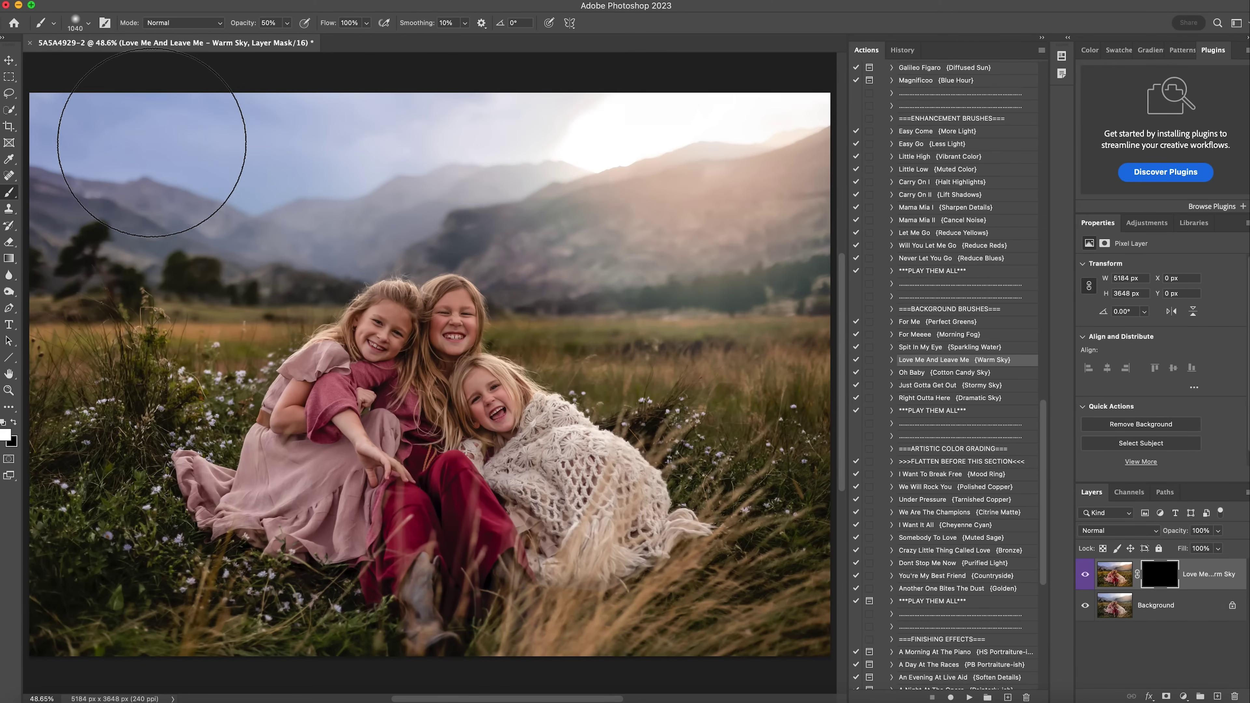
mouse_move(89, 120)
mouse_down()
mouse_move(591, 84)
mouse_move(572, 125)
mouse_up()
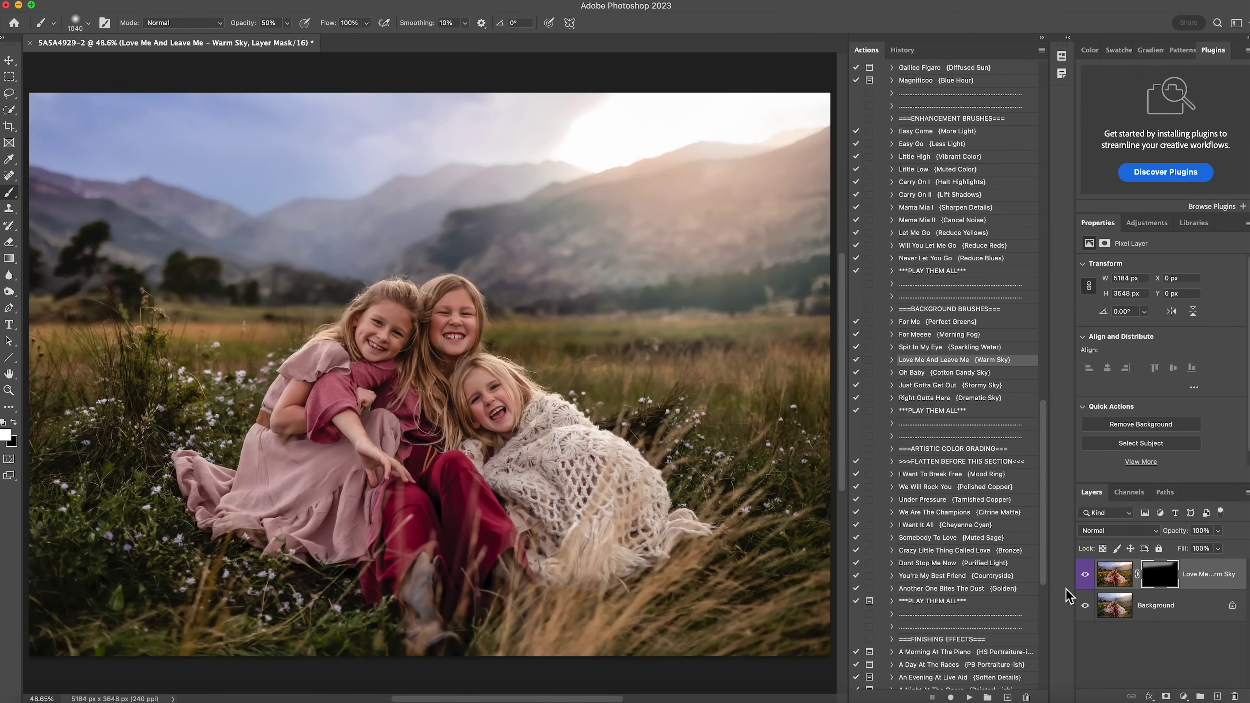
click(1085, 575)
click(1085, 575)
right_click(1147, 611)
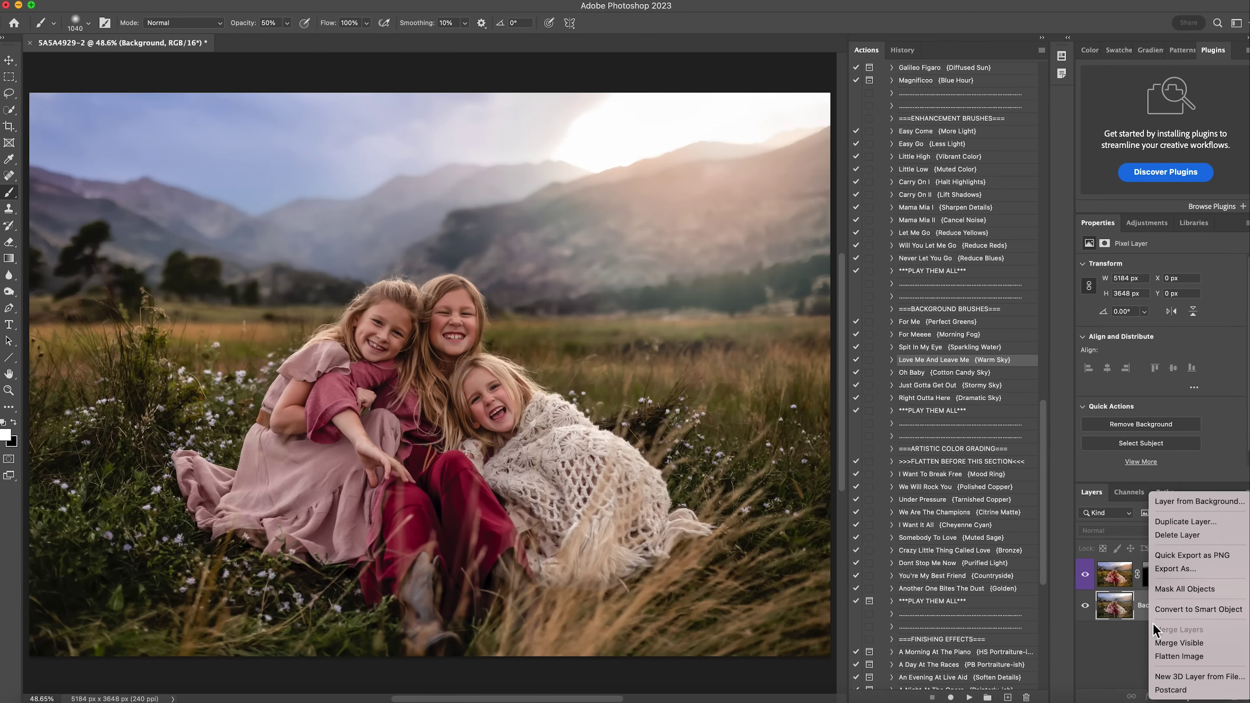
click(1174, 656)
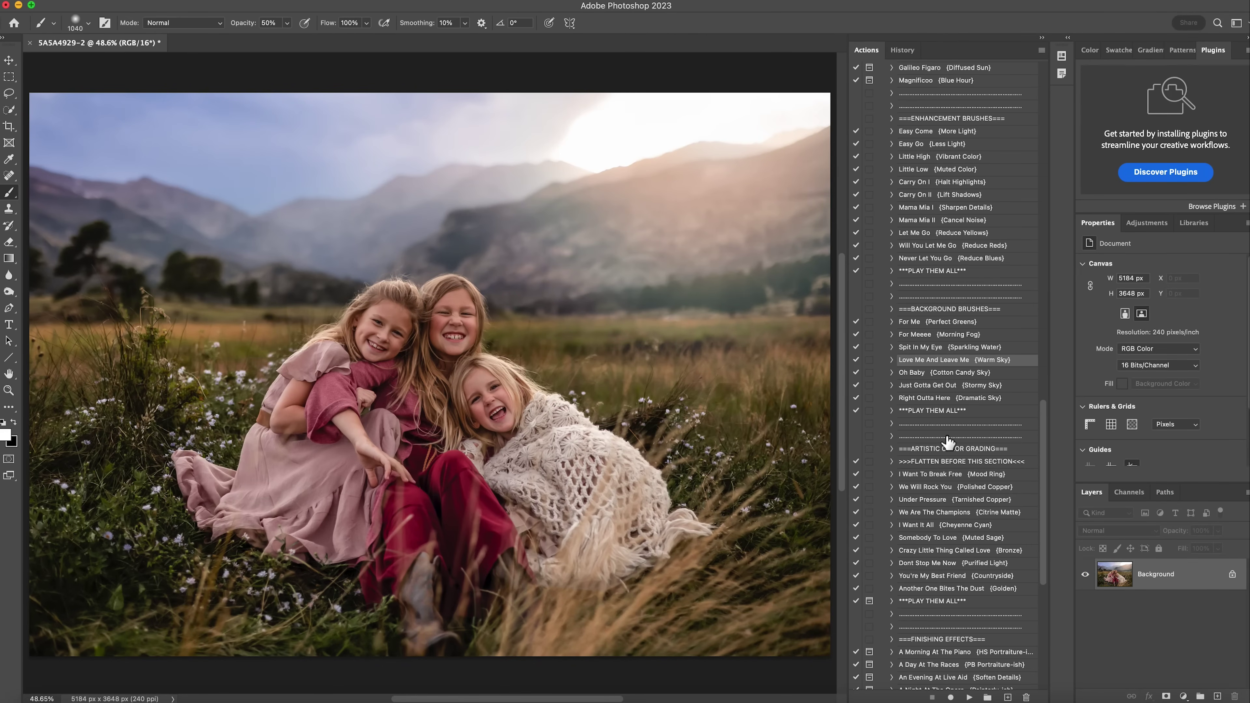
- Run the Under Pressure (Tarnished Copper) colour grade action
scroll(947, 441, down, 1)
scroll(986, 325, down, 3)
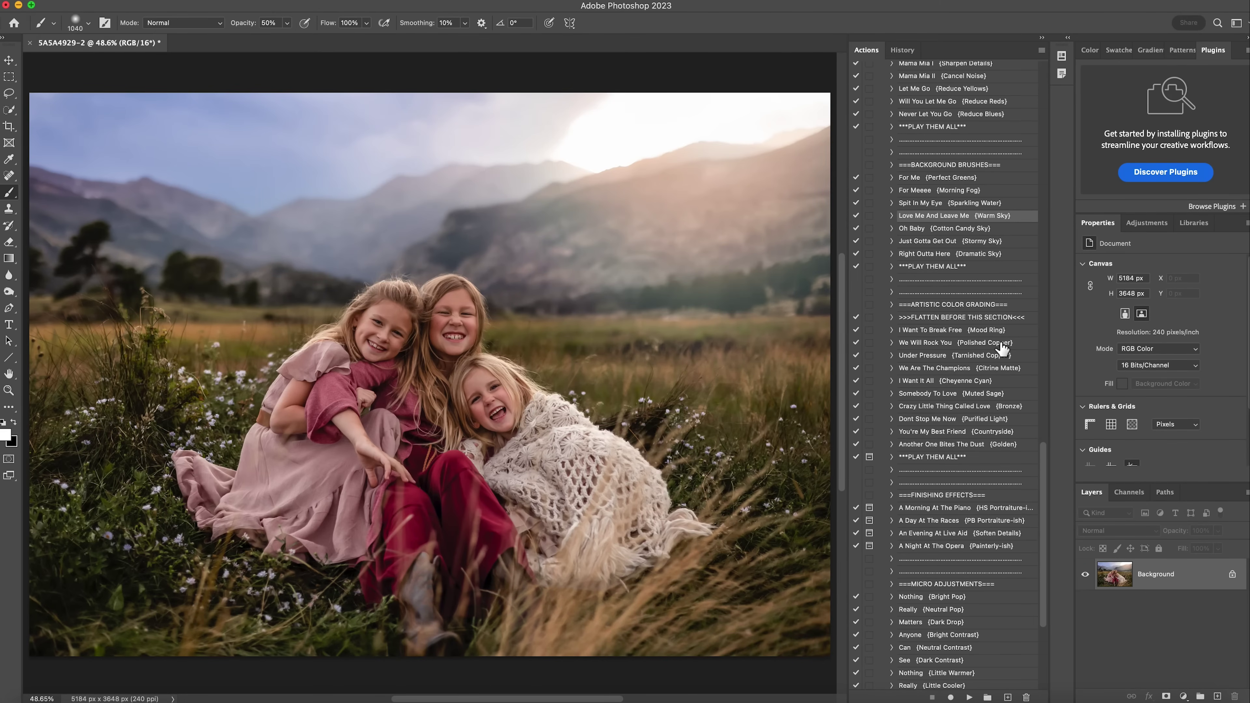
click(971, 358)
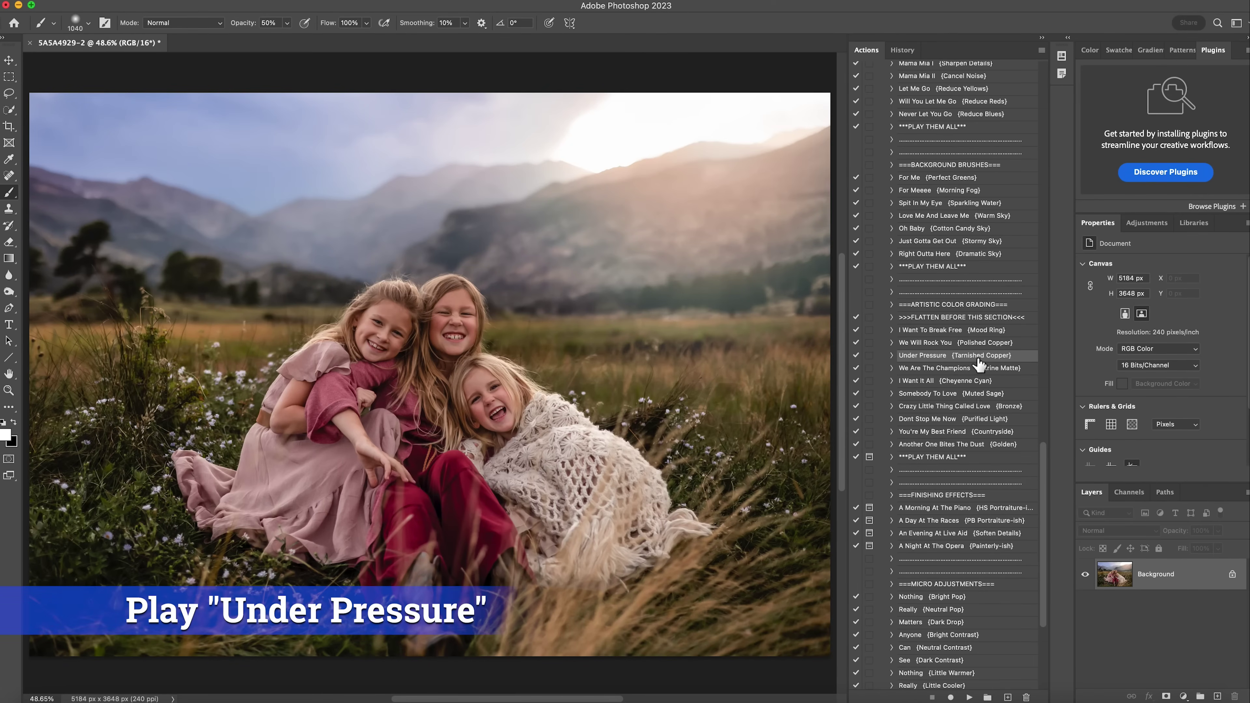
click(969, 697)
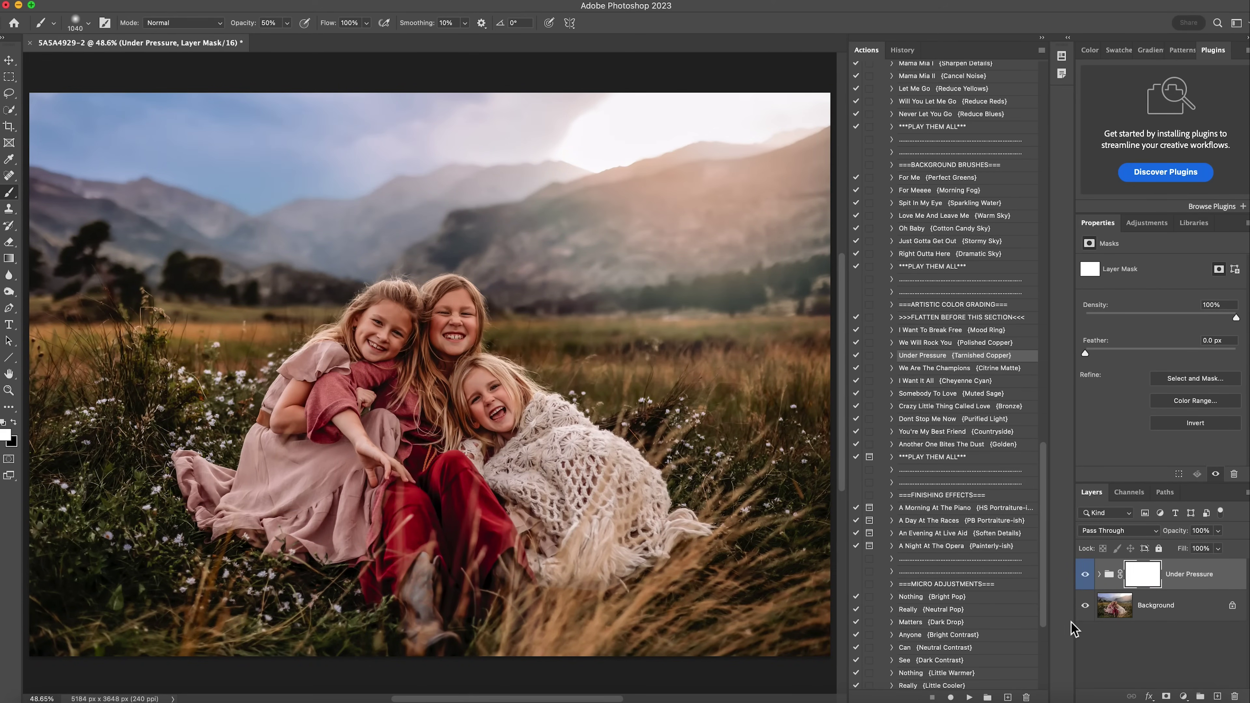
- Compare the Under Pressure group, set its opacity to 71%, and flatten into the Background
click(1086, 575)
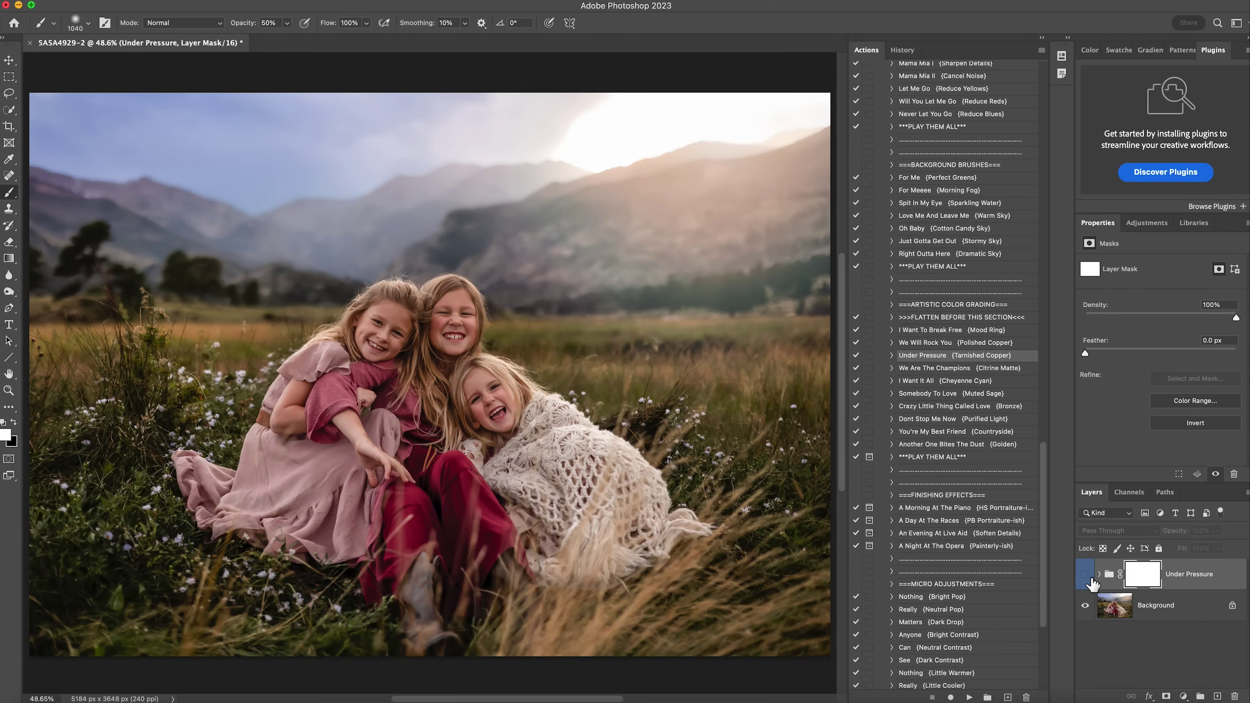
click(1086, 574)
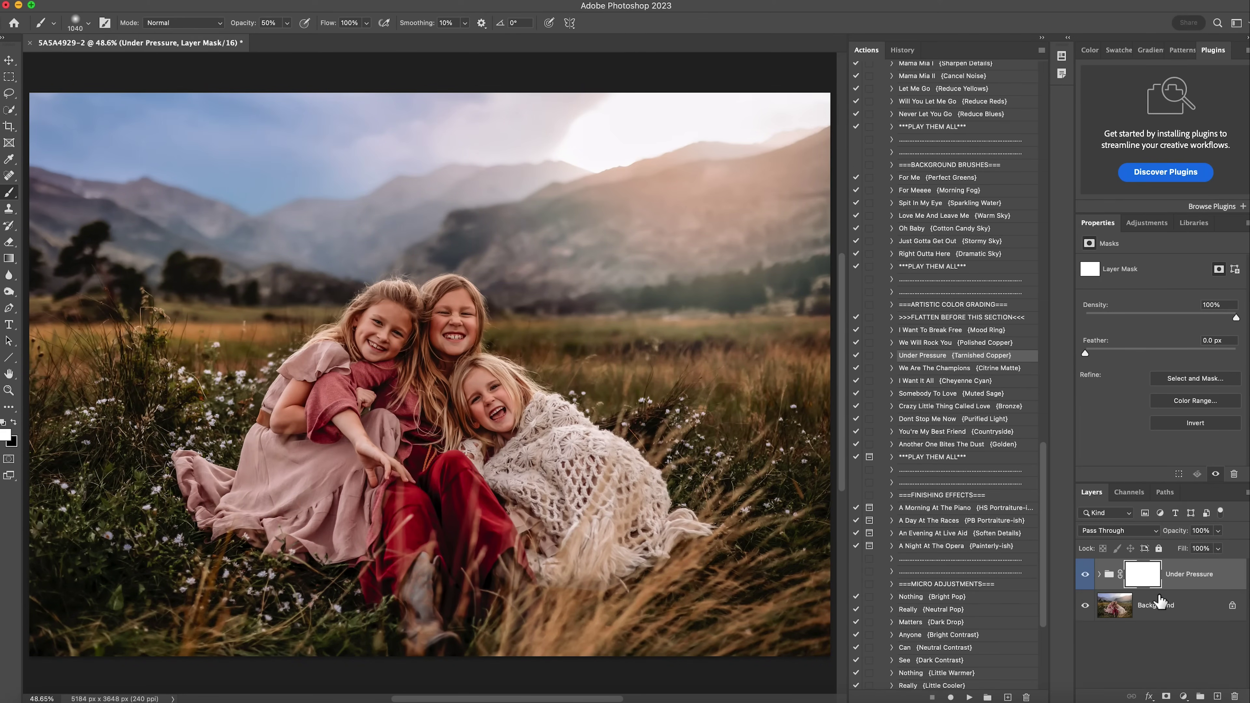
click(1217, 531)
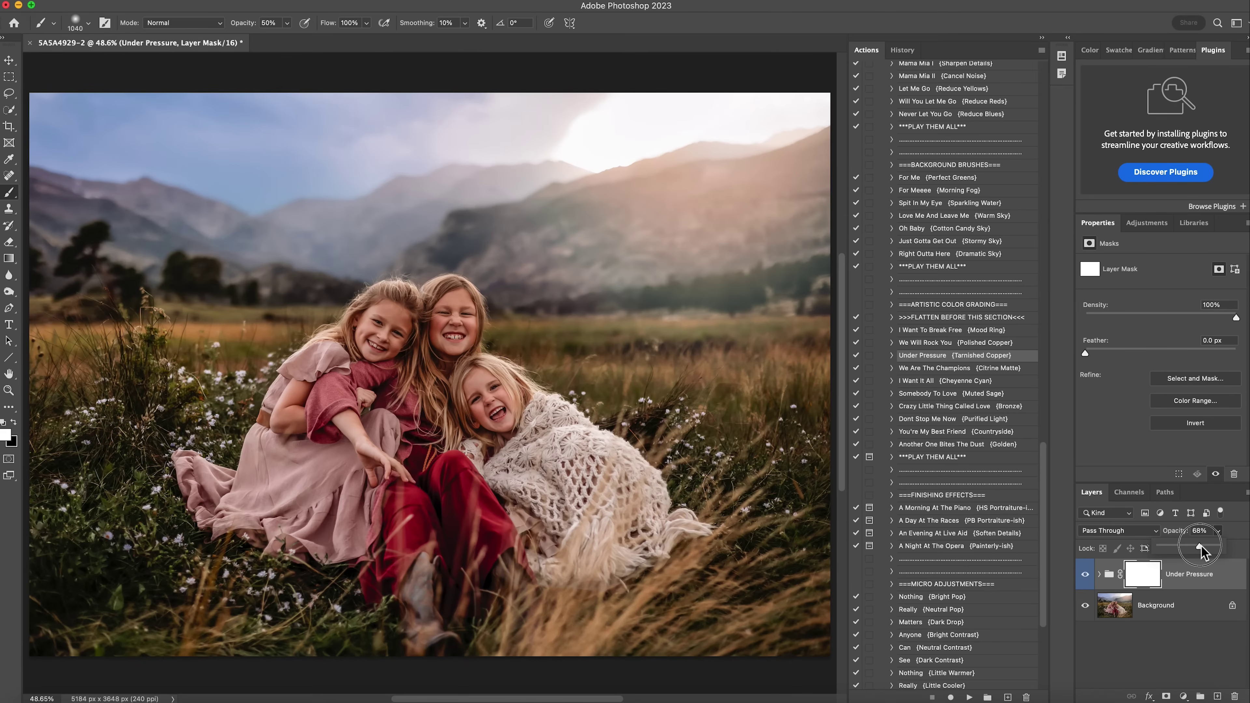
drag(1200, 546, 1202, 546)
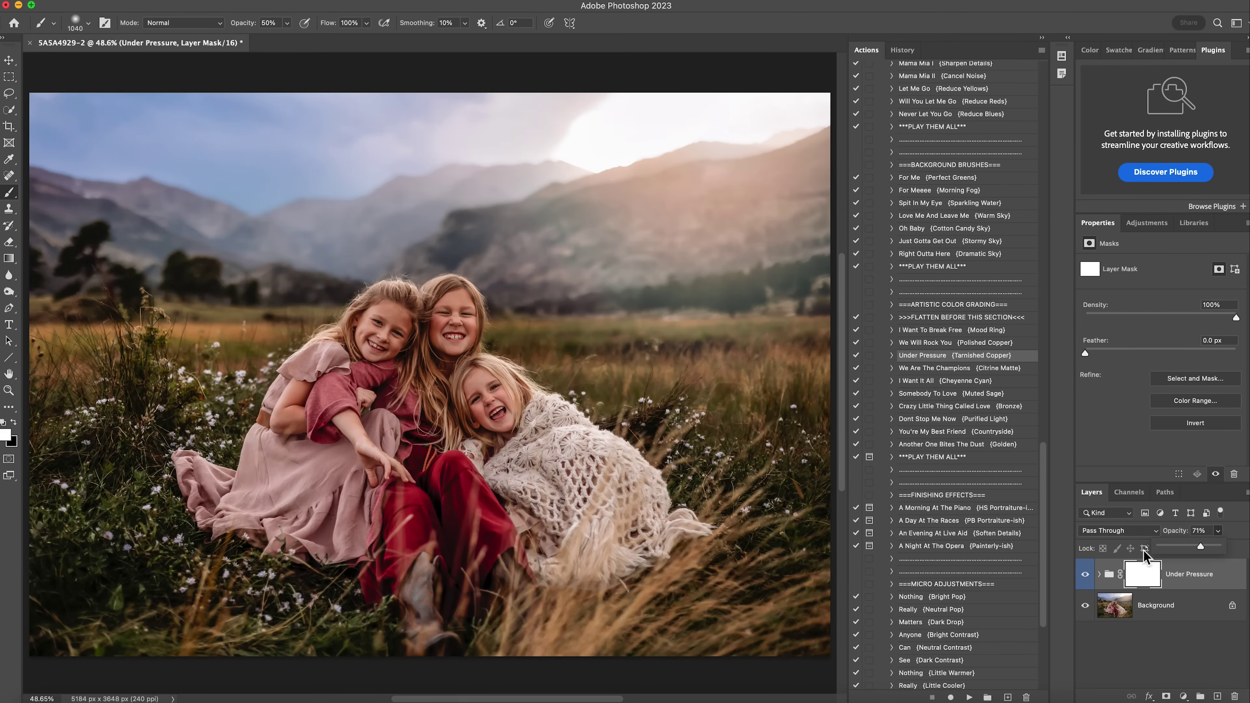
click(1091, 576)
click(1092, 577)
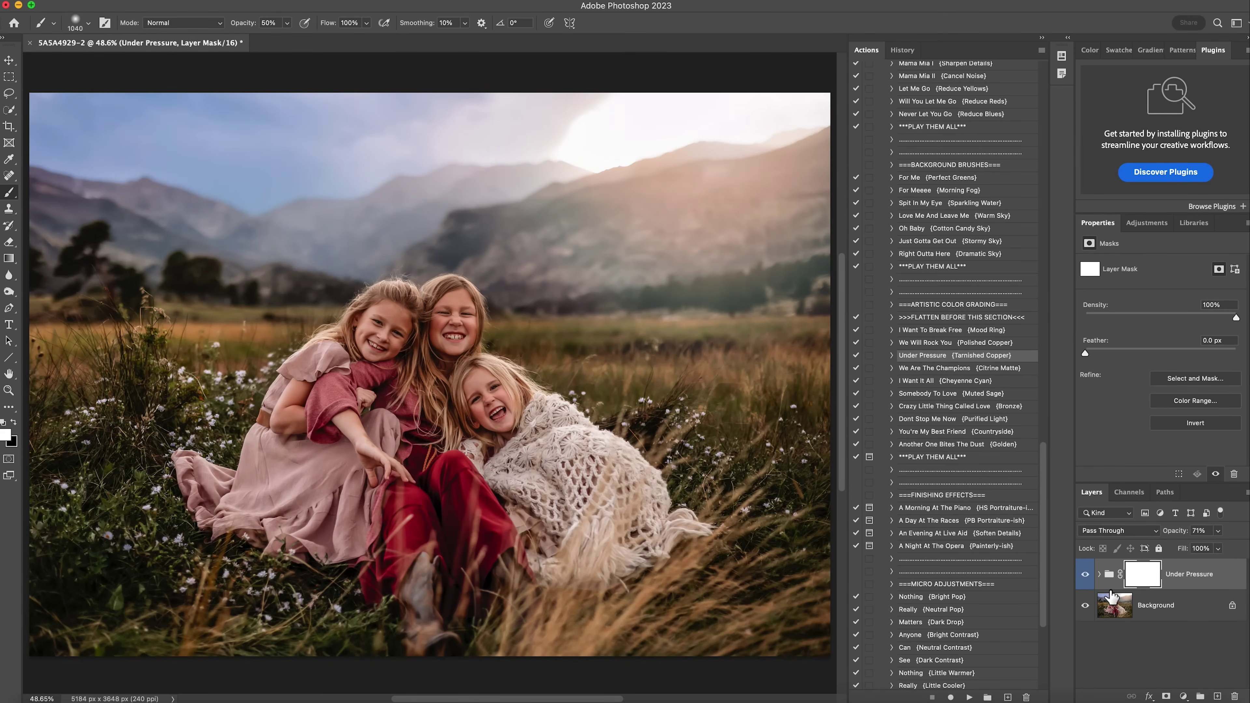
right_click(1179, 616)
click(1117, 659)
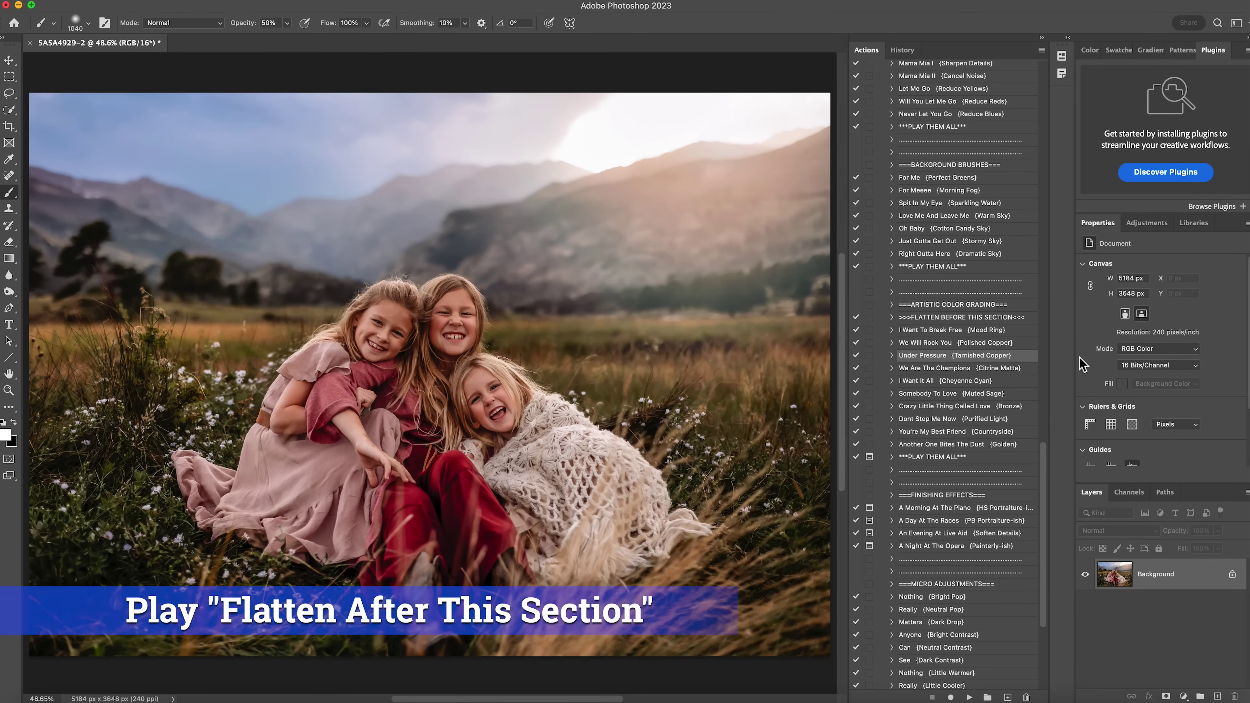
- Run We Are The Champions (Citrine Matte) and paint black on its mask over the girls
click(975, 369)
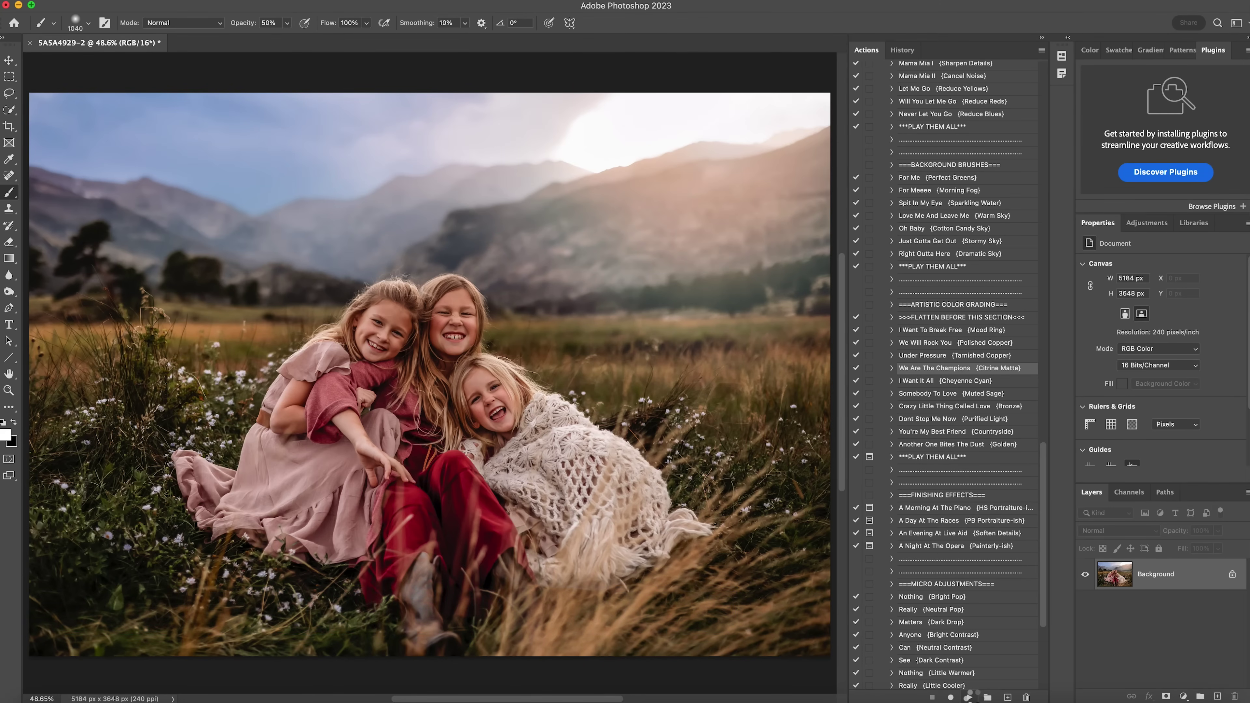
click(968, 697)
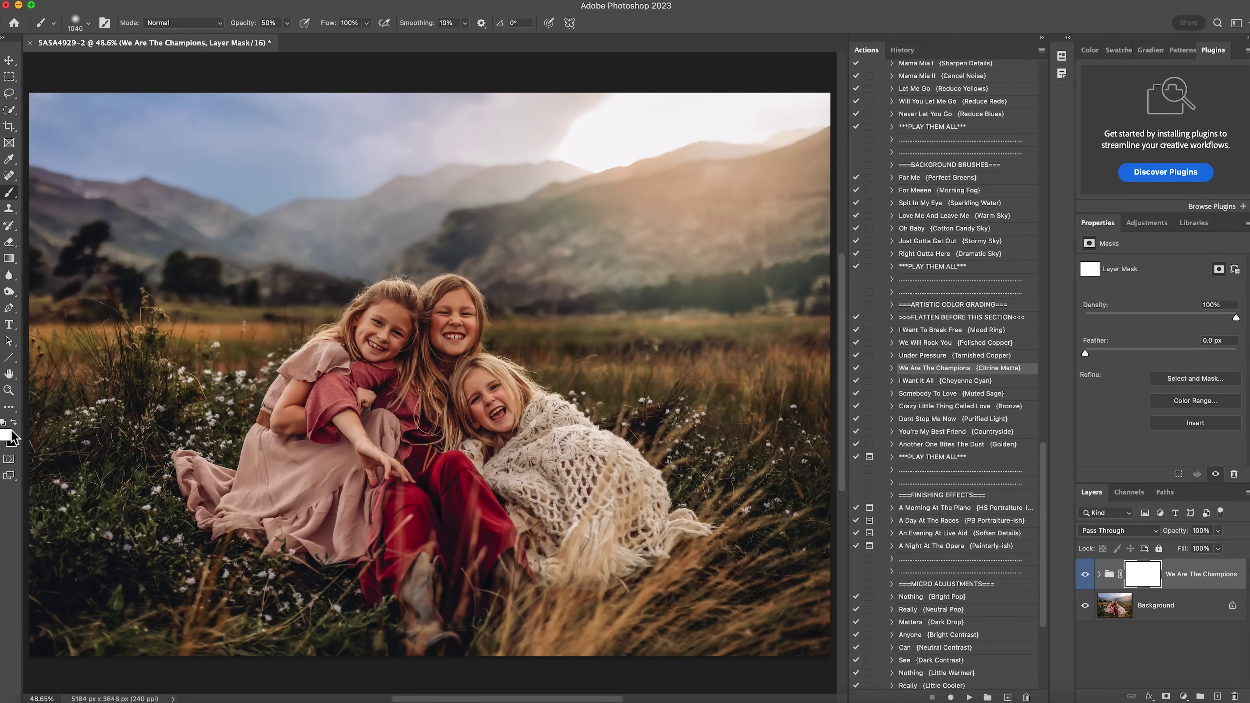
click(13, 422)
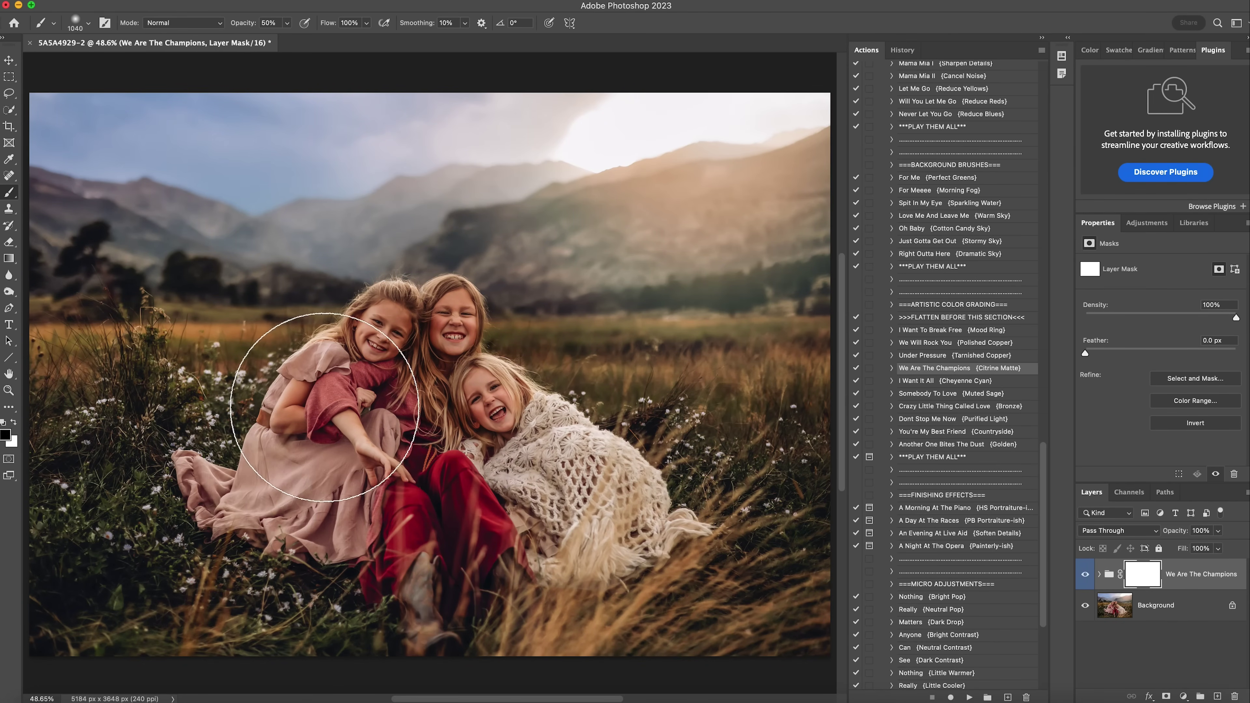
mouse_move(325, 407)
mouse_down()
mouse_move(409, 398)
mouse_move(385, 340)
mouse_up()
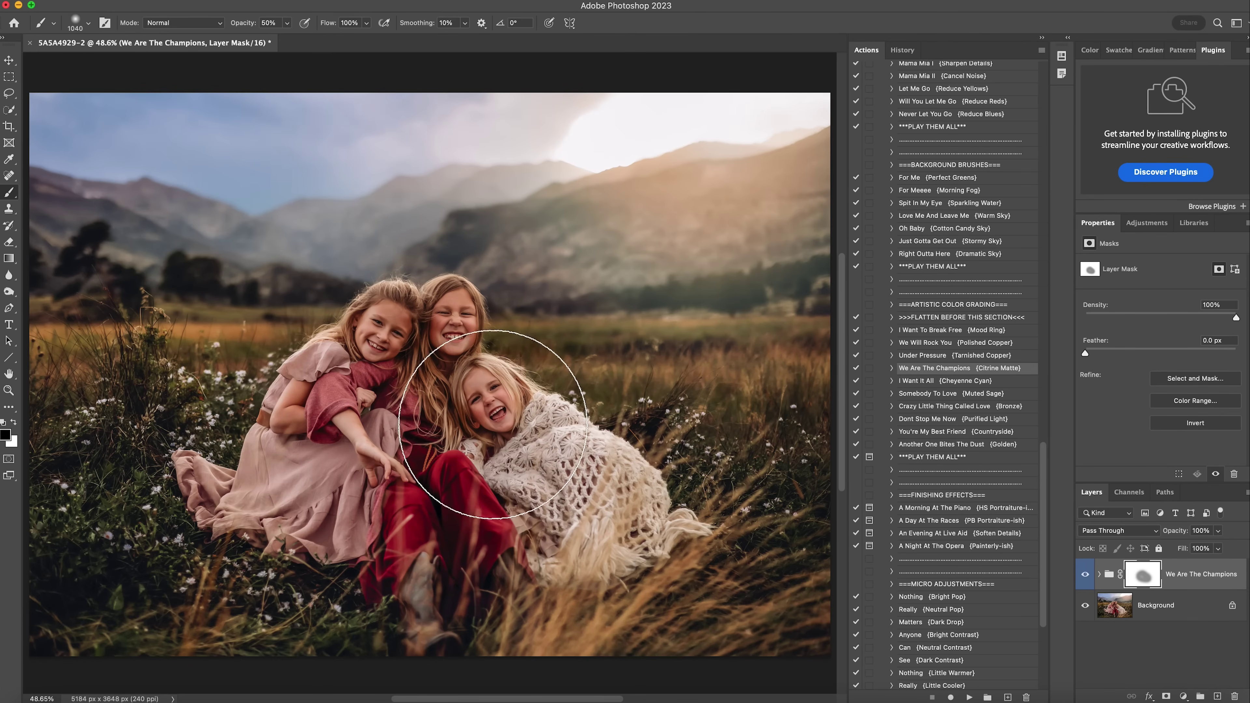
mouse_move(492, 424)
mouse_down()
mouse_move(340, 399)
mouse_move(418, 460)
mouse_move(510, 425)
mouse_move(483, 490)
mouse_move(432, 318)
mouse_move(432, 497)
mouse_move(349, 368)
mouse_move(494, 473)
mouse_up()
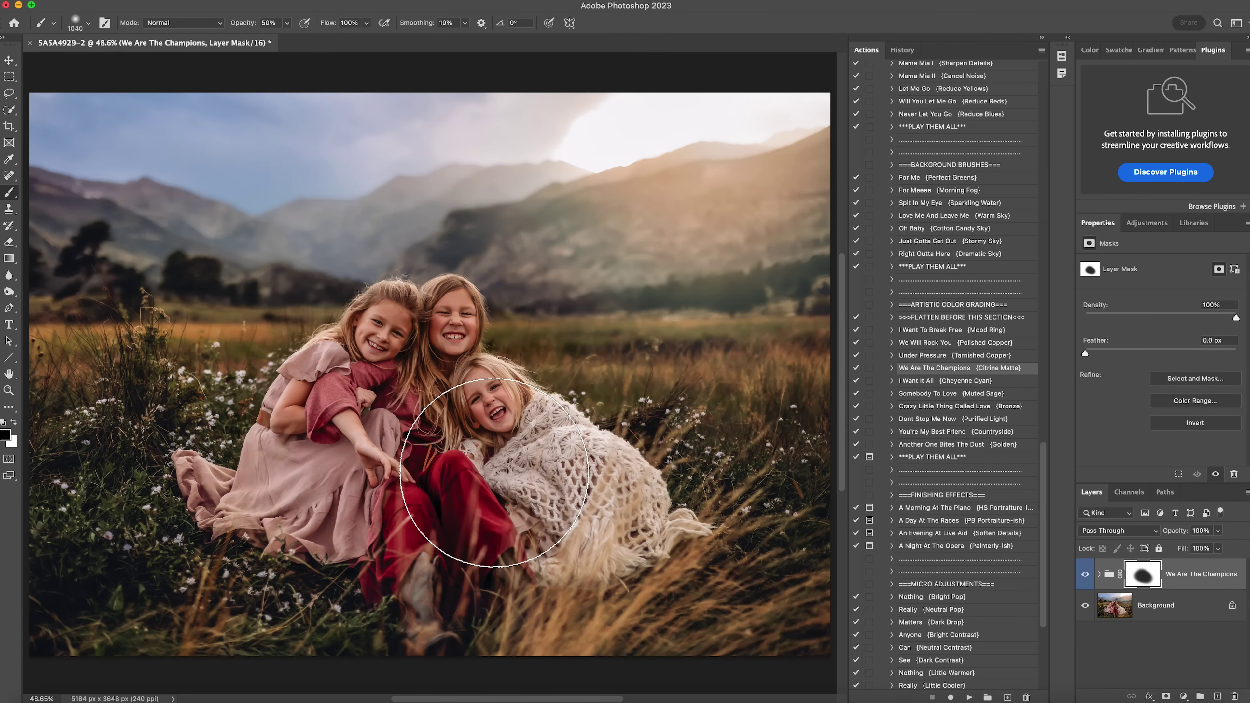
- Enlarge the brush to 4640 px
click(77, 24)
drag(146, 59, 153, 61)
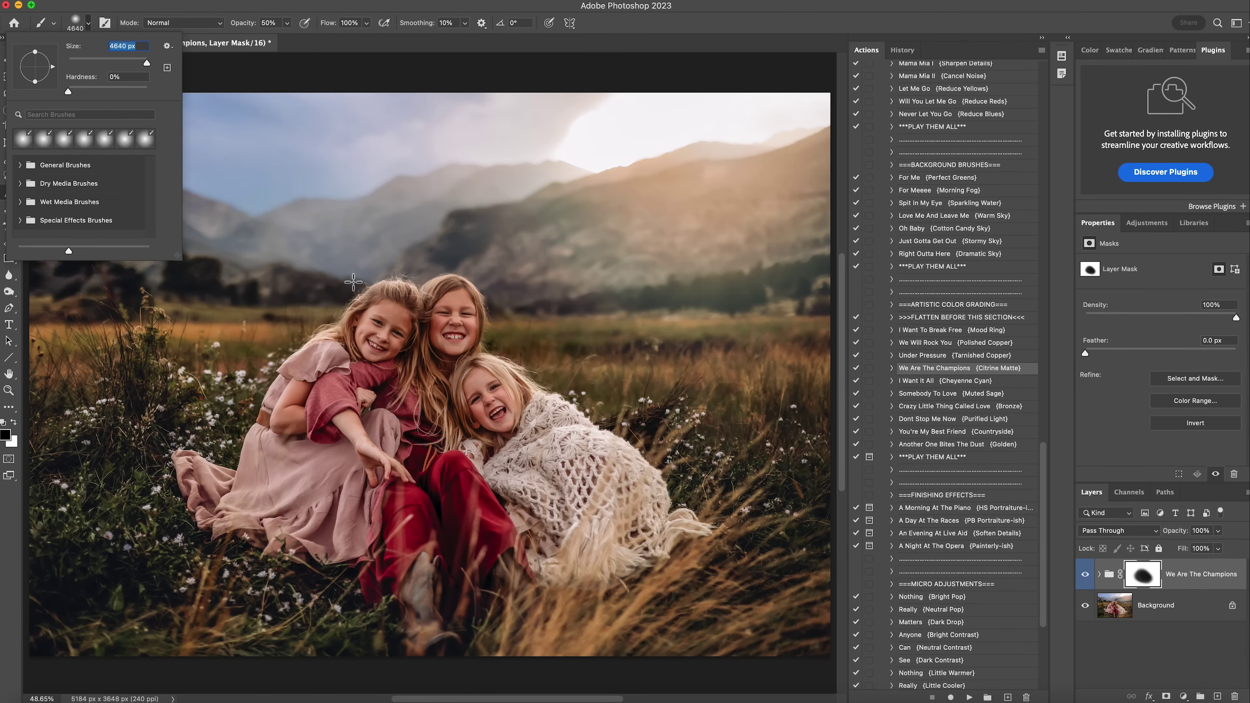
key(Return)
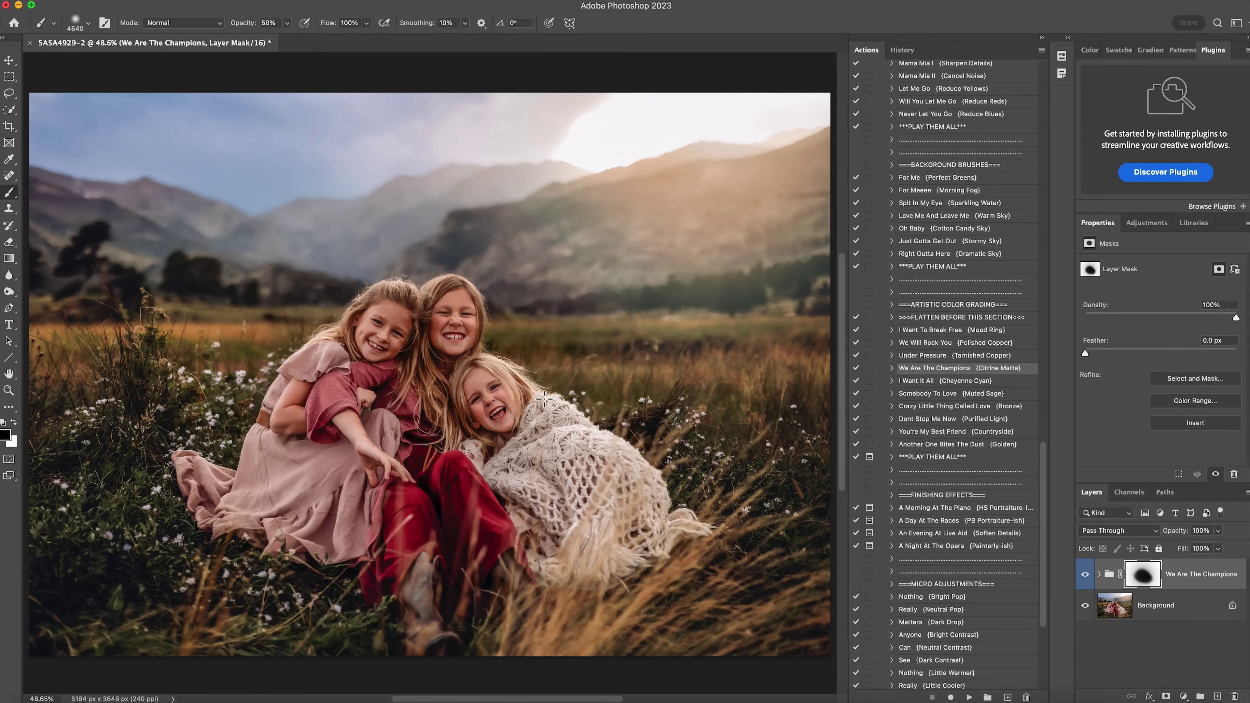
- Lower the Citrine Matte group to 60% opacity, compare it on and off, and flatten the image
click(1217, 531)
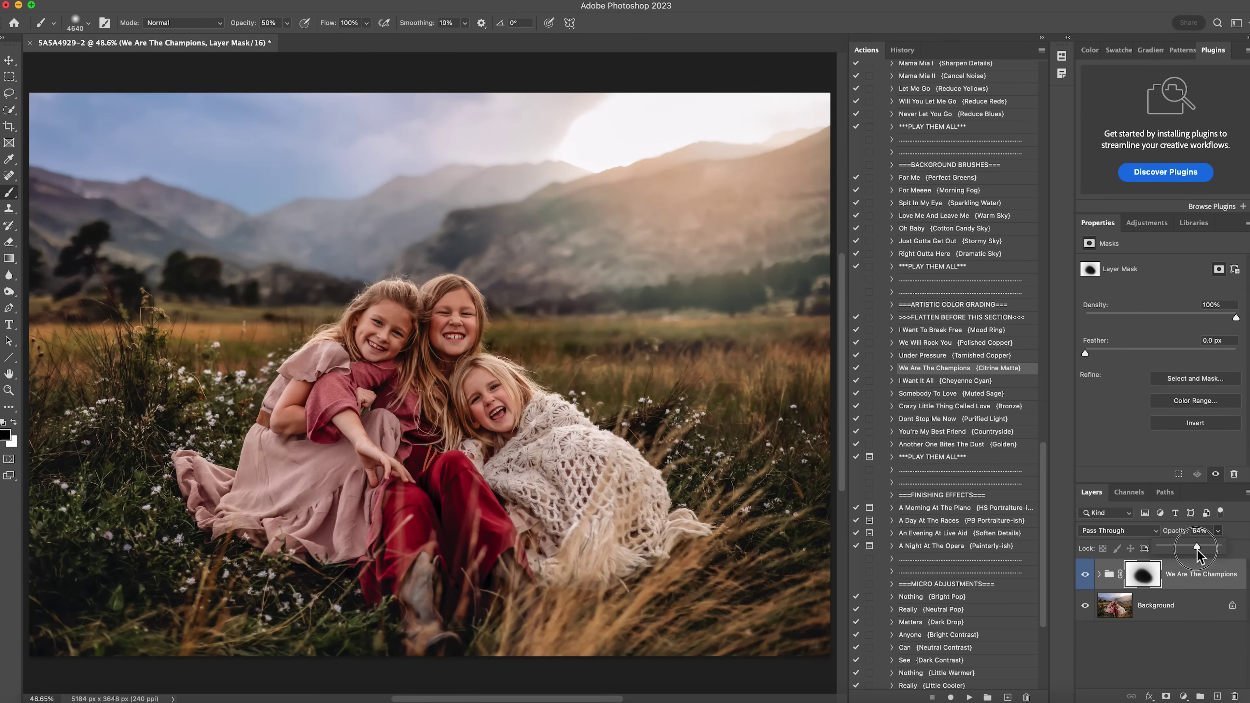
drag(1196, 549, 1194, 548)
click(1086, 575)
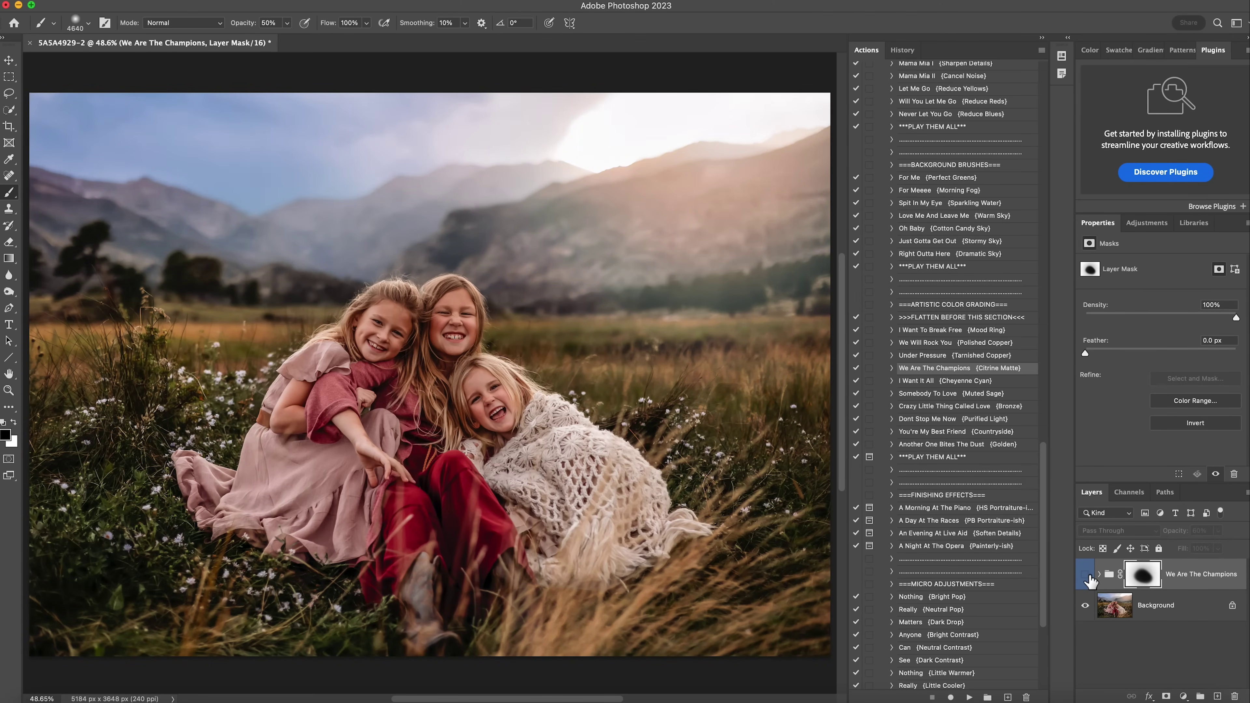
click(1087, 575)
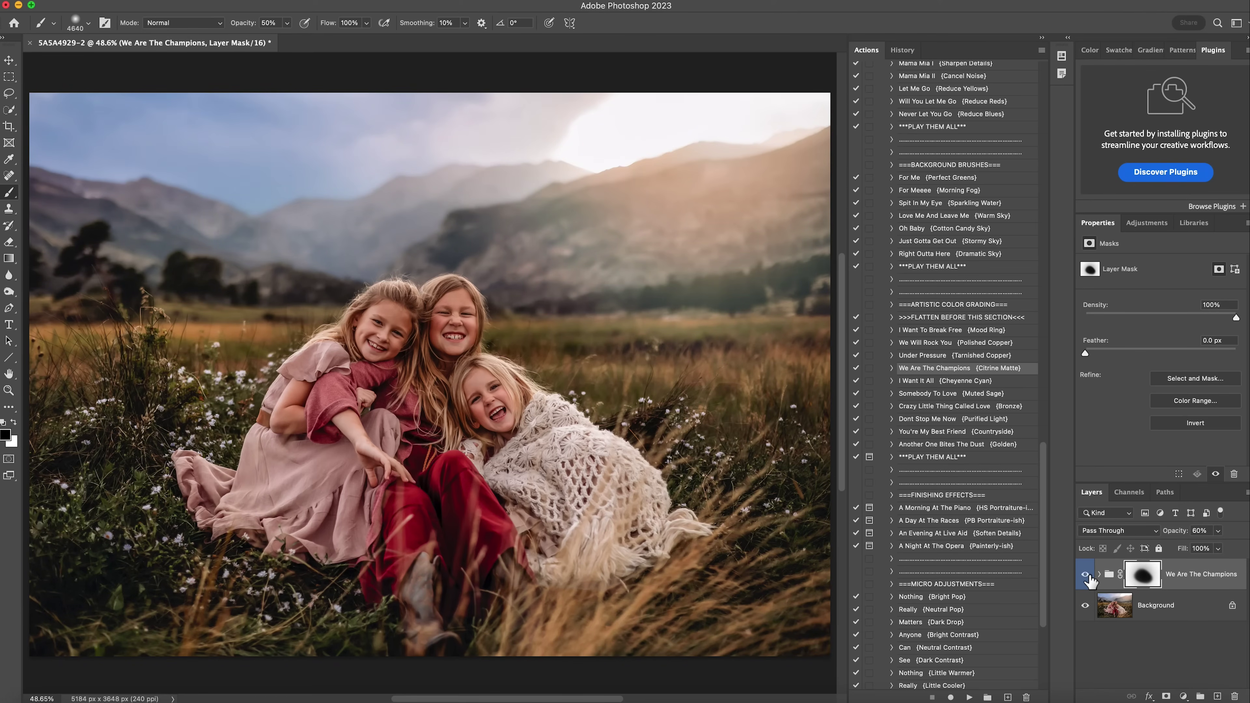
click(1087, 575)
click(1086, 576)
right_click(1156, 604)
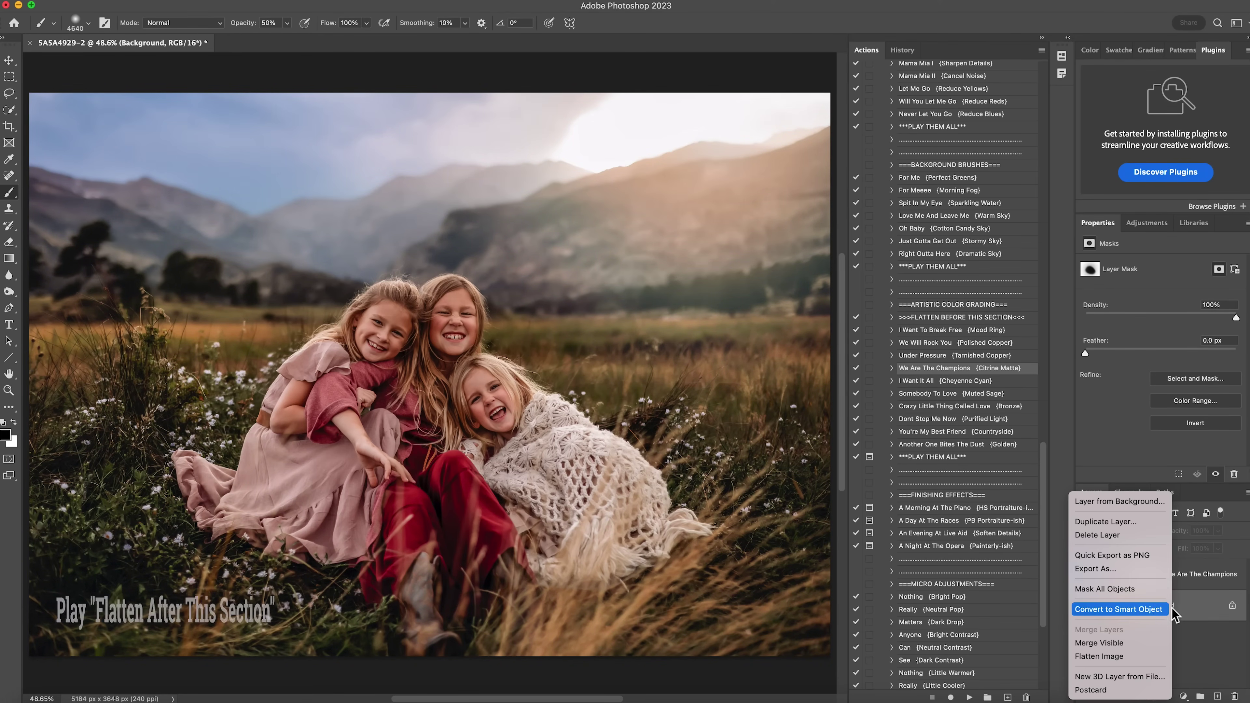
click(1118, 654)
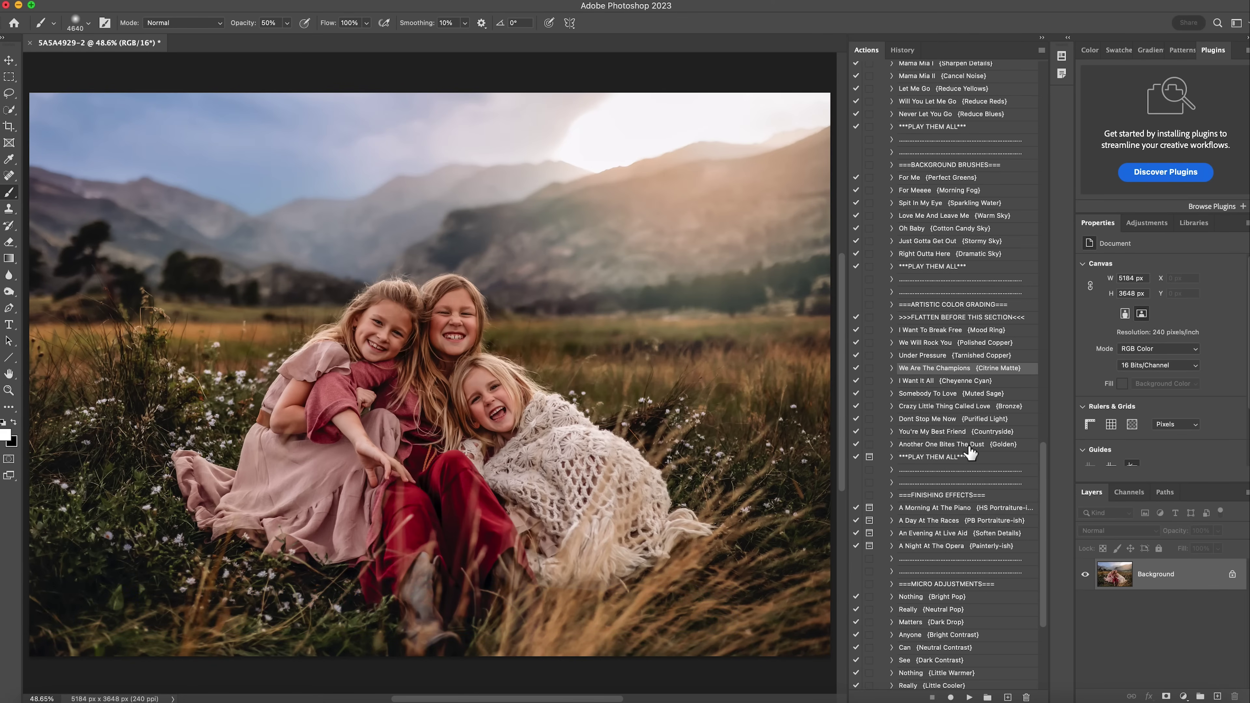
- Run An Evening At Live Aid (Soften Details), continuing past the flatten warning
scroll(953, 395, down, 5)
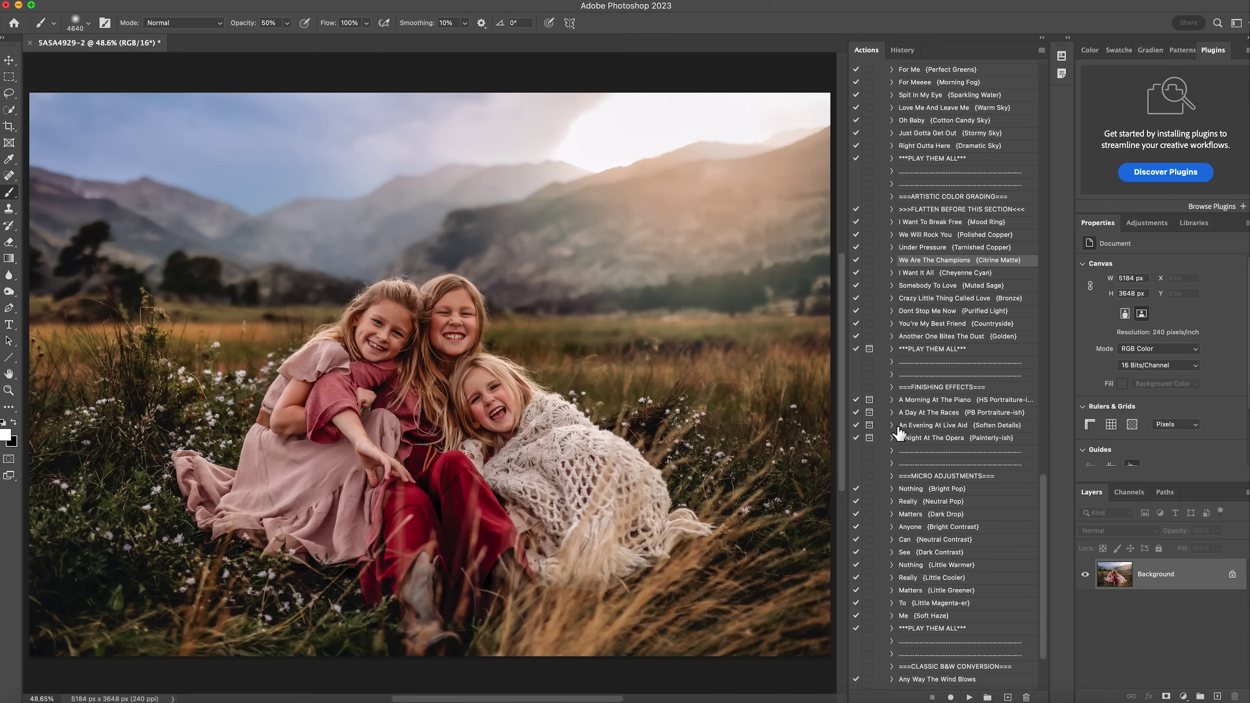
click(947, 427)
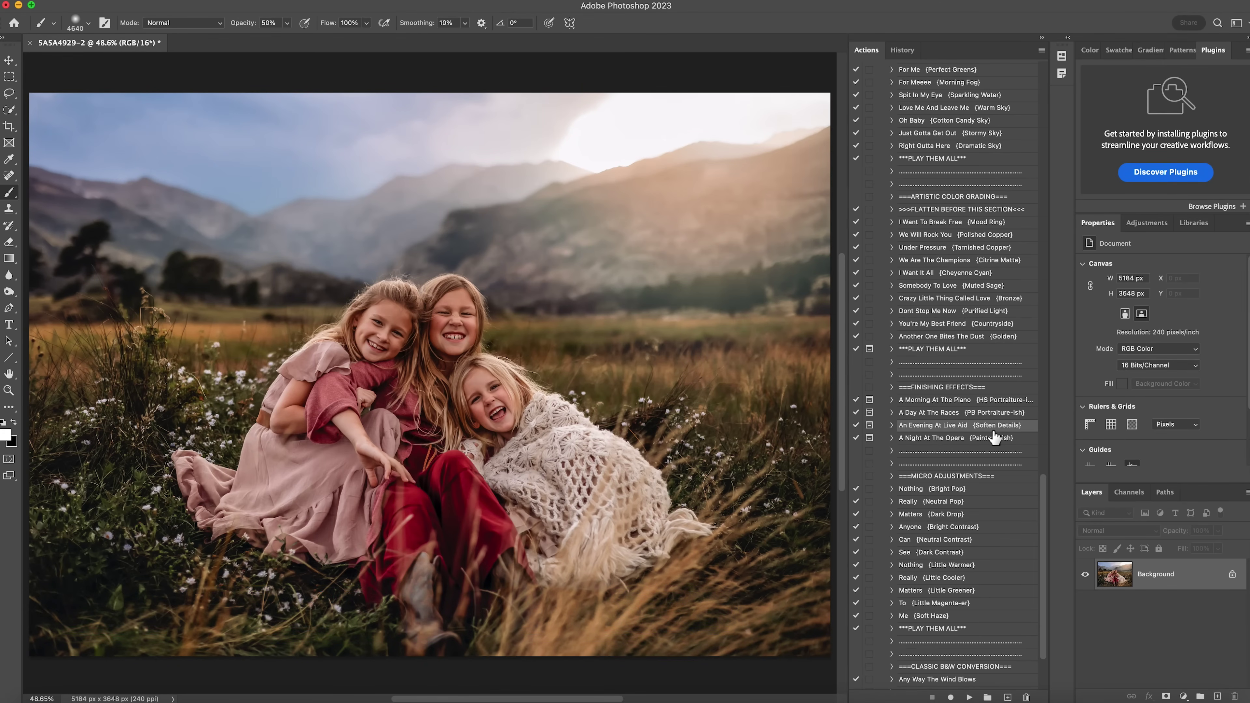
click(969, 697)
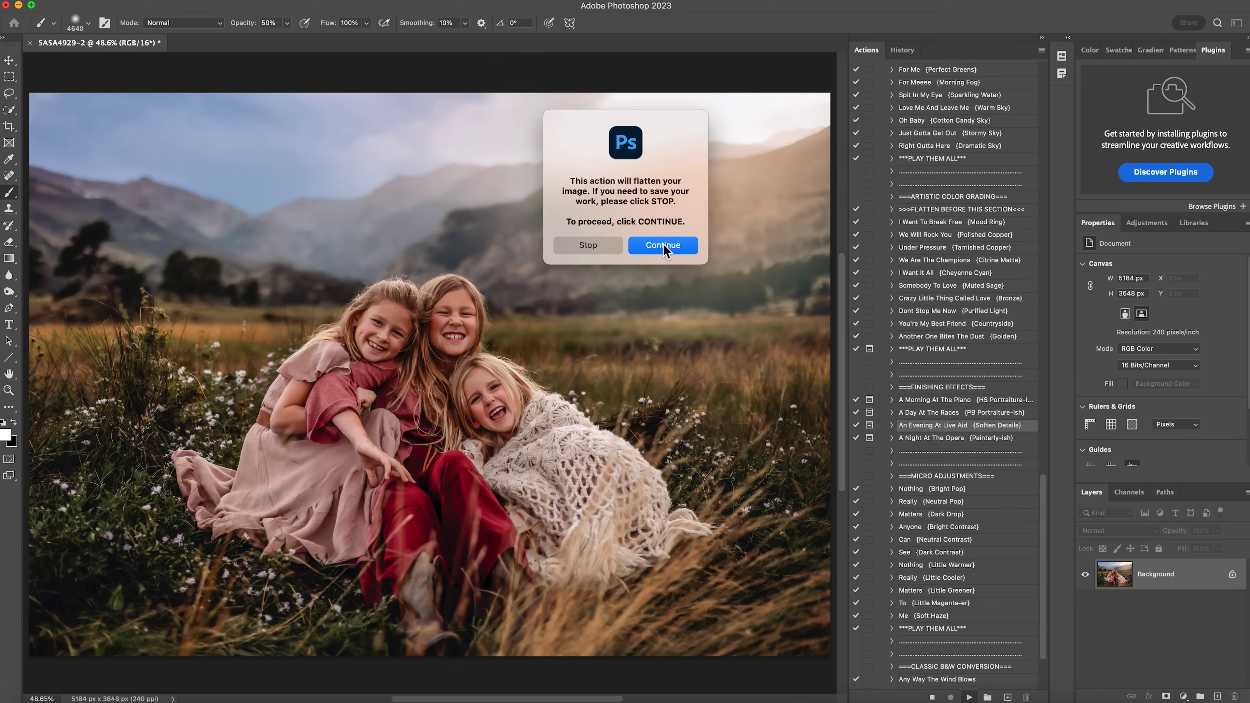
click(663, 245)
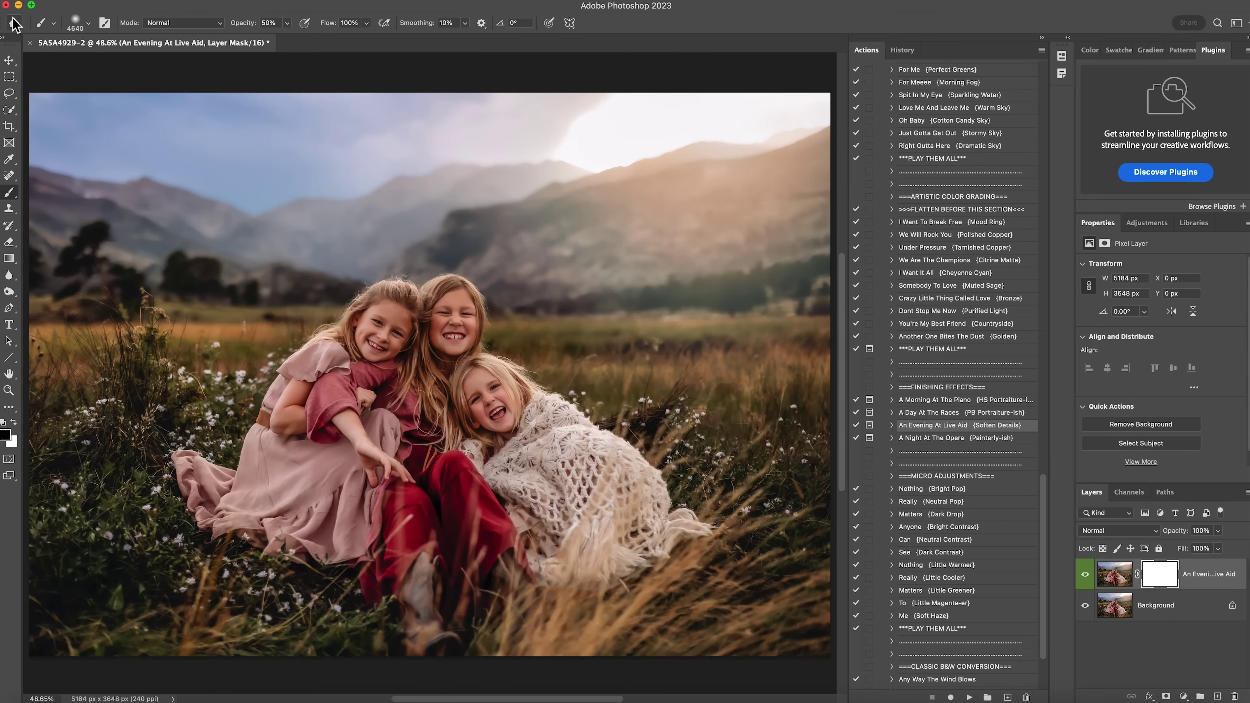
- Paint the soften mask over the girls' faces with a 169 px brush, then flatten the image
click(80, 28)
drag(124, 63, 81, 62)
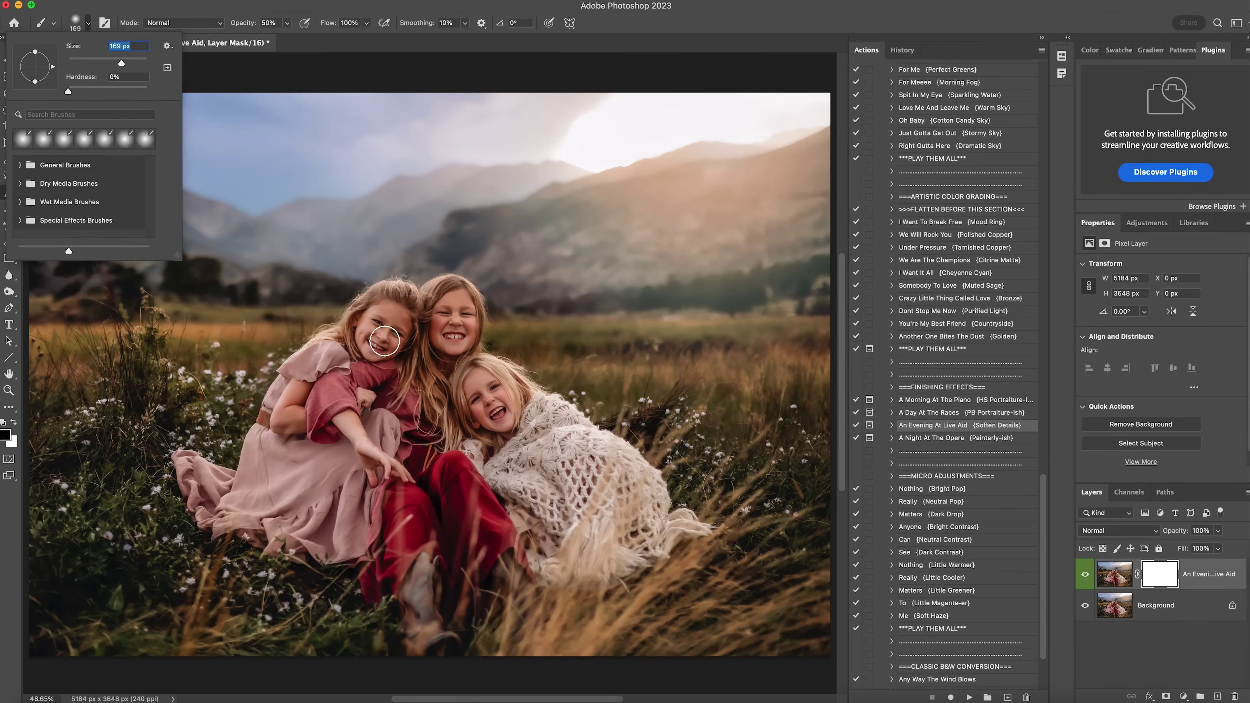
click(380, 335)
mouse_move(397, 339)
mouse_down()
mouse_move(474, 320)
mouse_move(490, 397)
mouse_move(513, 380)
mouse_move(462, 417)
mouse_move(525, 381)
mouse_move(548, 432)
mouse_move(585, 433)
mouse_move(501, 468)
mouse_move(571, 416)
mouse_move(515, 490)
mouse_move(571, 443)
mouse_up()
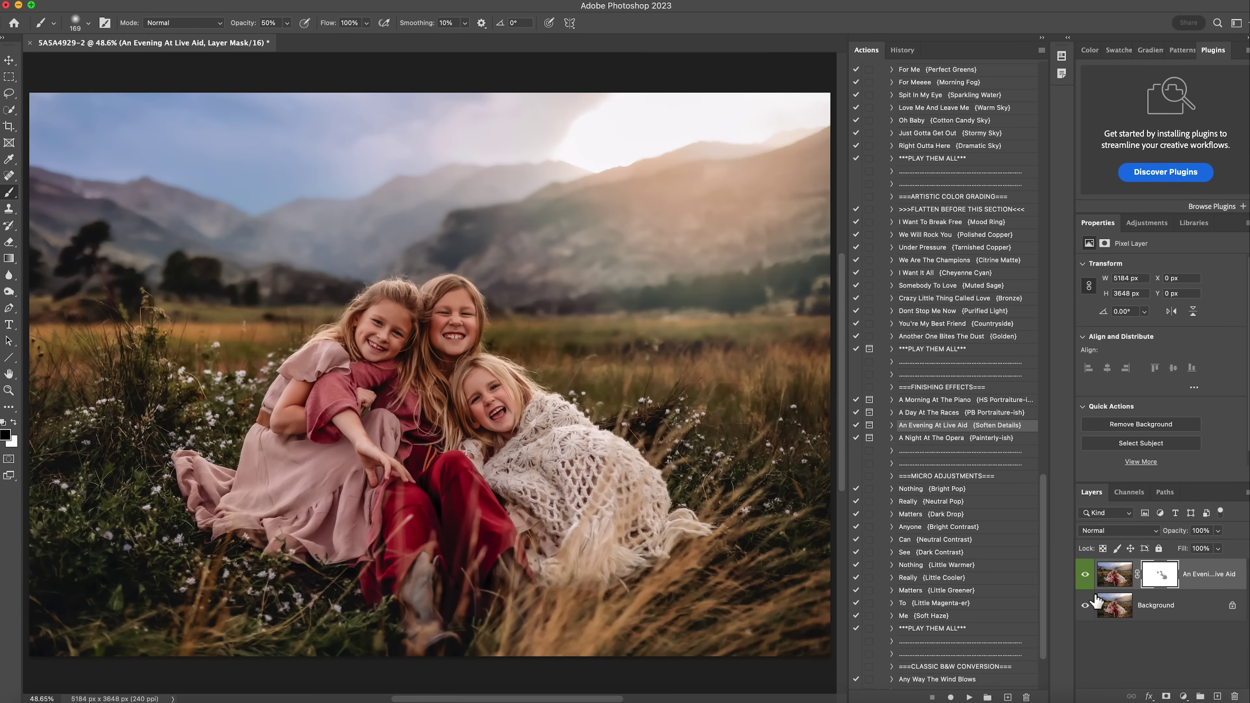
right_click(1172, 619)
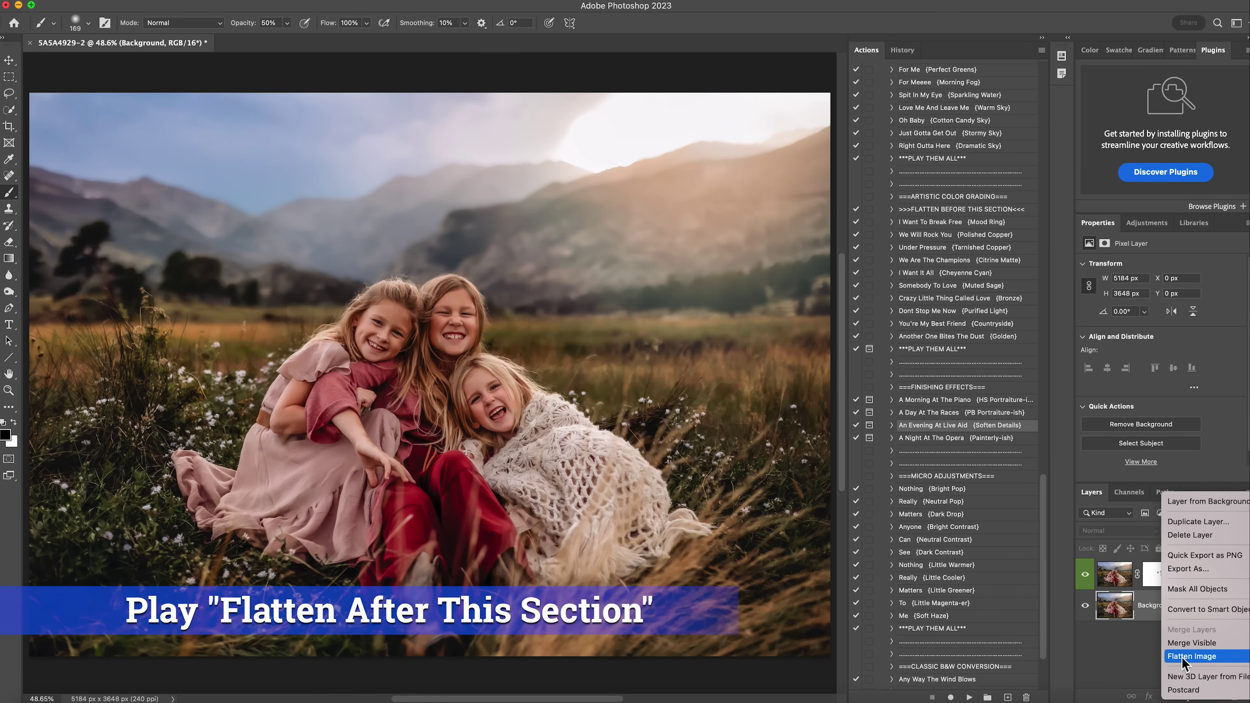
click(1128, 571)
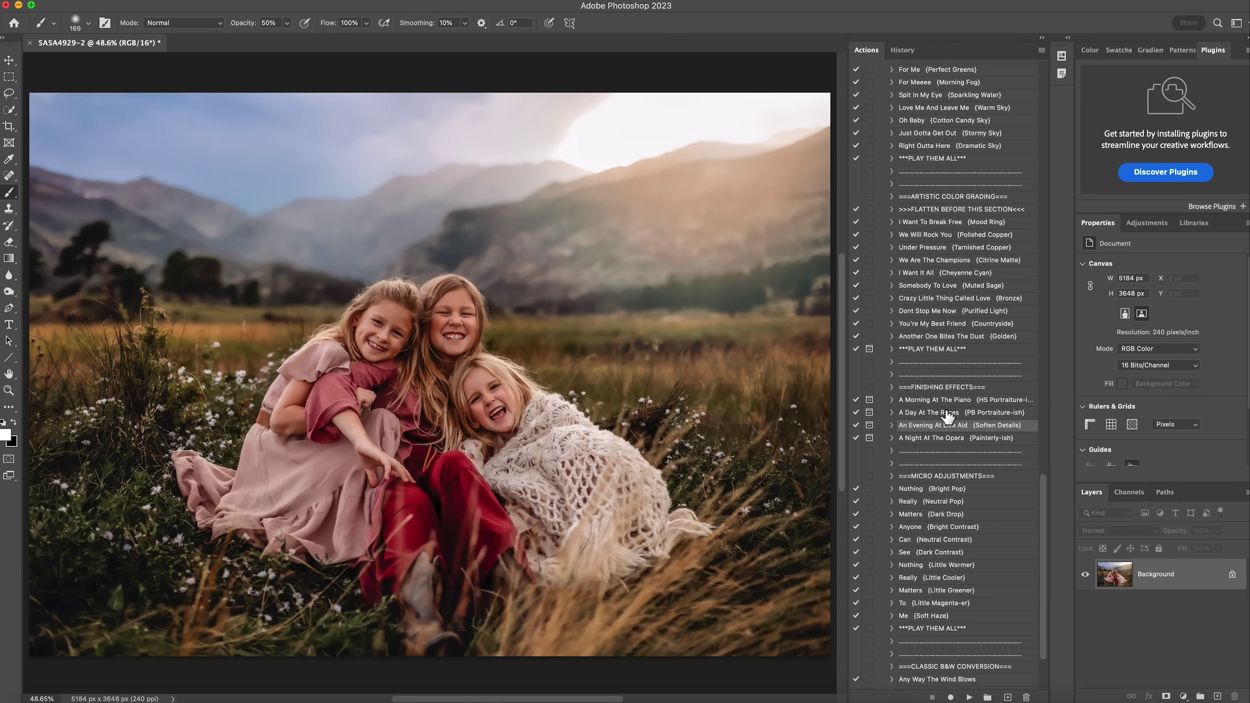
- Run the A Day At The Races (PB Portraiture-ish) action, continuing past the flatten warning
click(960, 401)
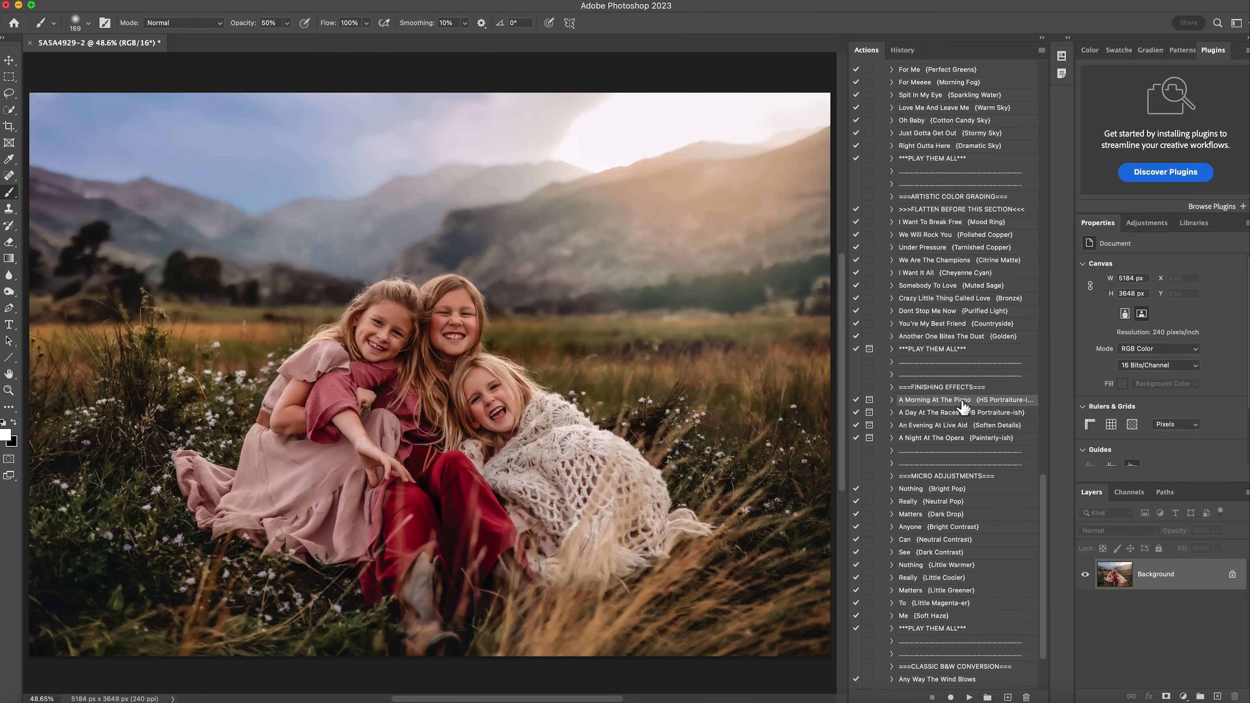
click(934, 415)
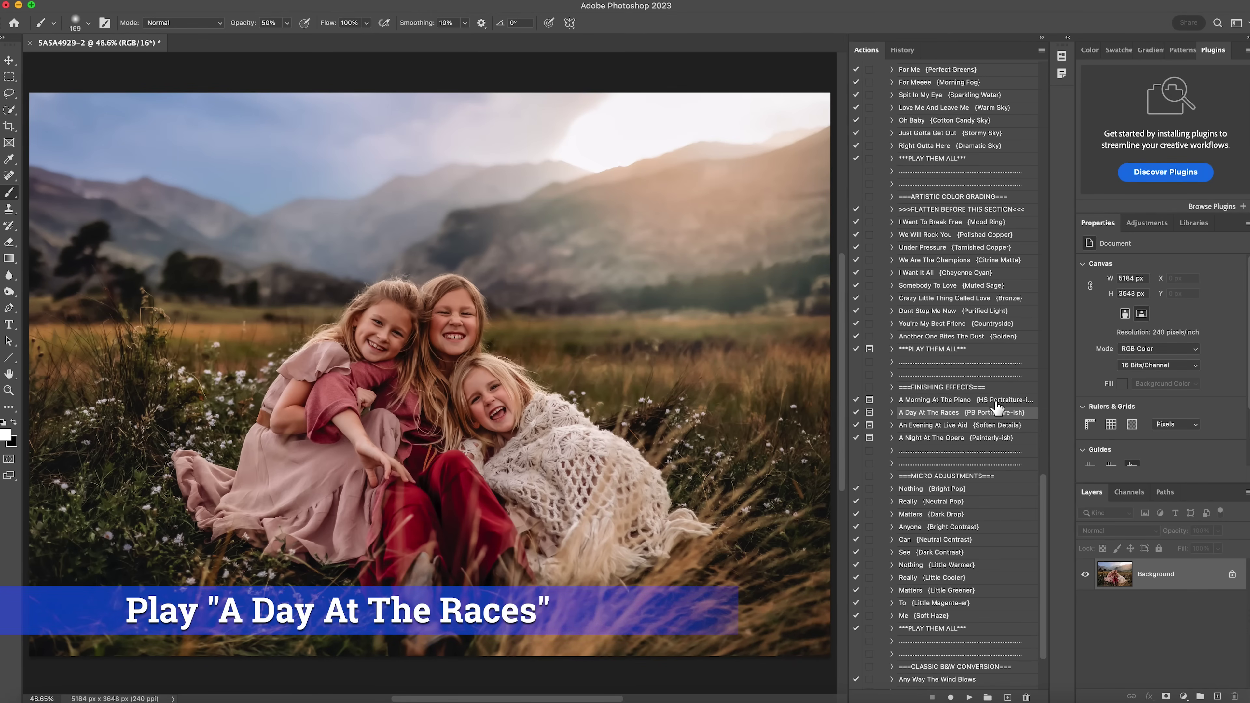
click(952, 421)
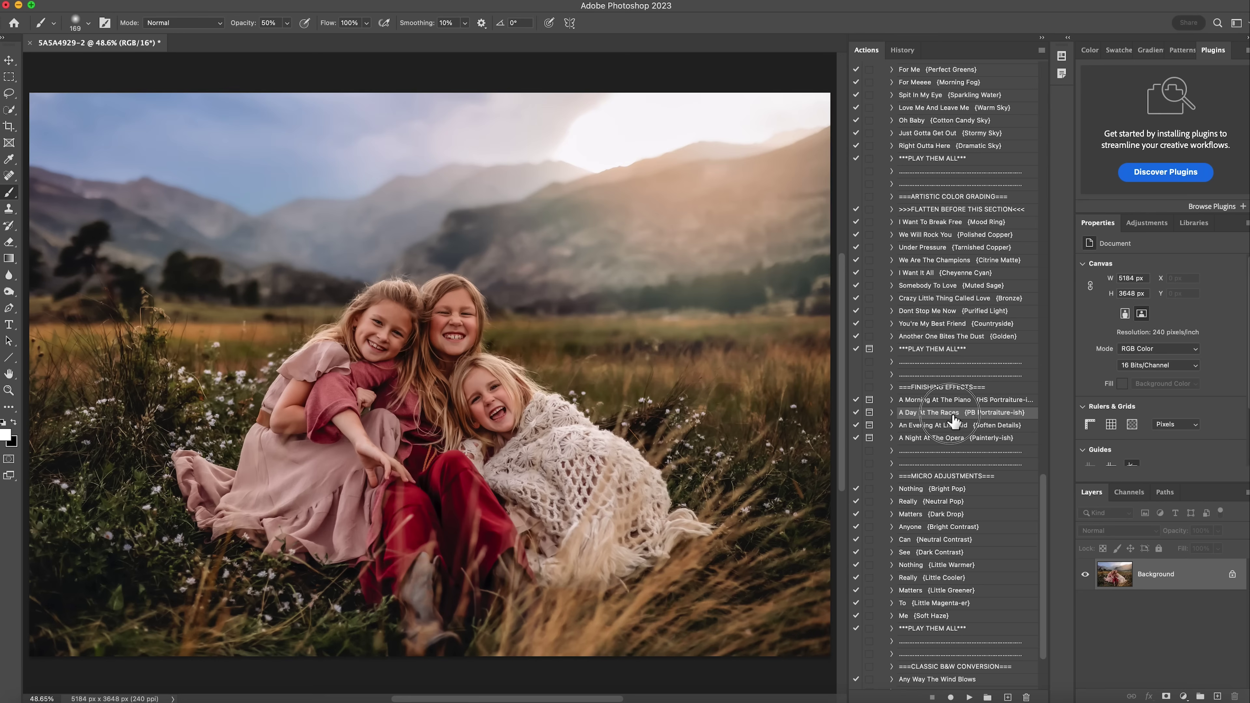
click(969, 697)
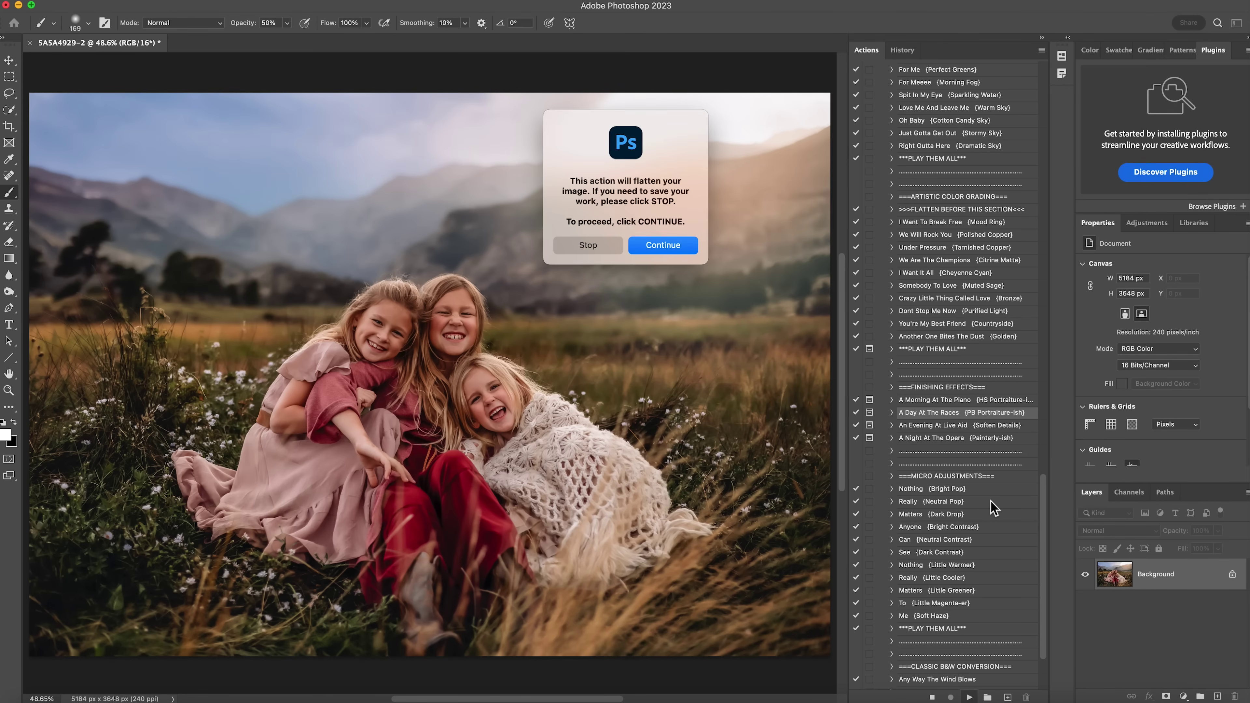
click(664, 245)
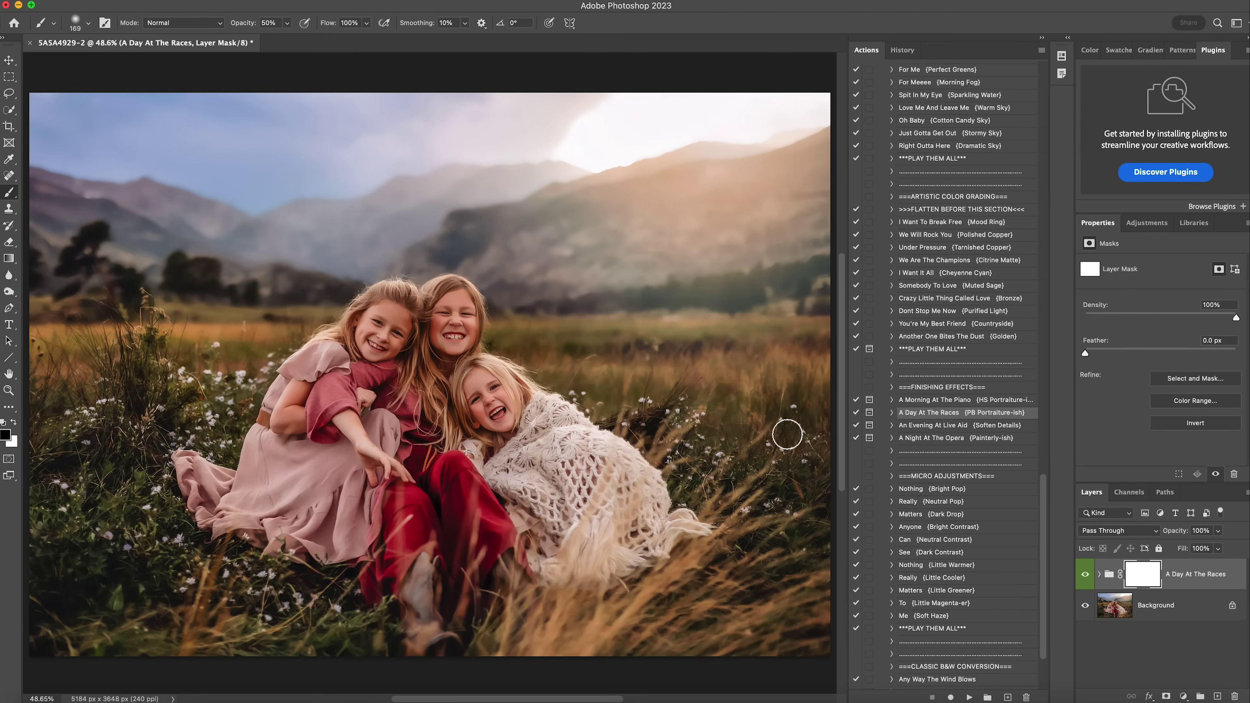
- Compare the A Day At The Races group, set it to 64% opacity, and flatten the image
click(1085, 574)
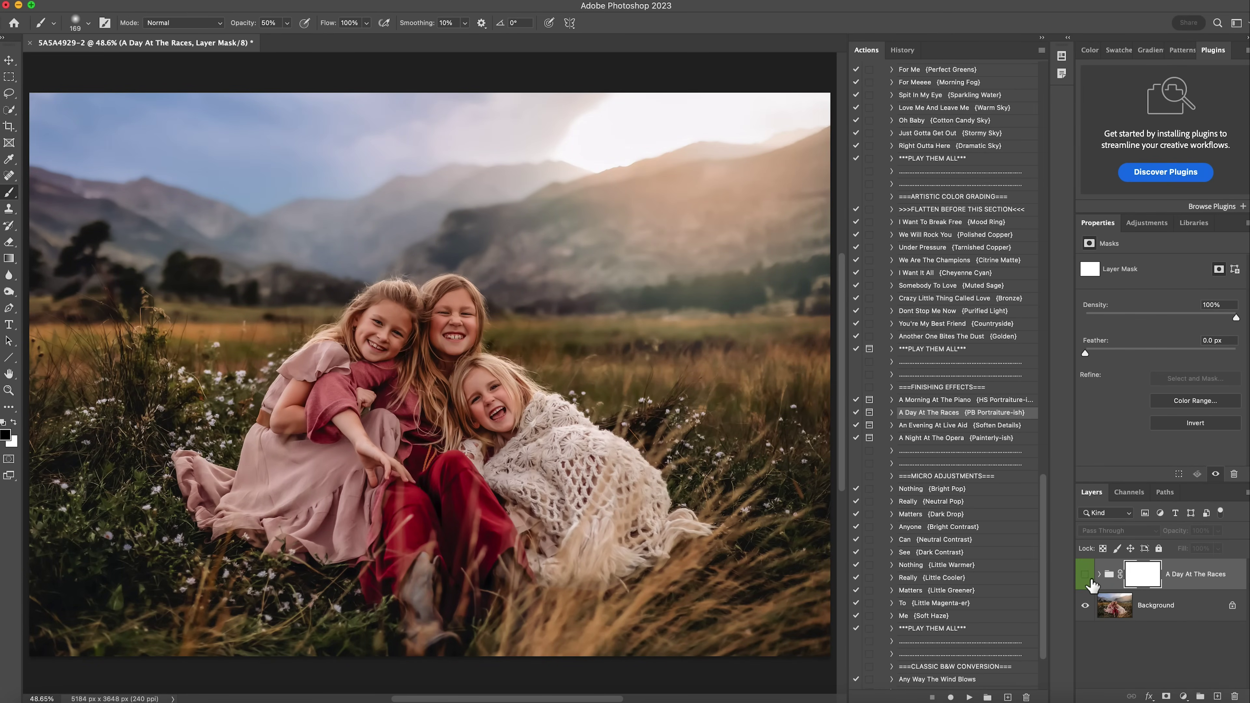
click(1085, 574)
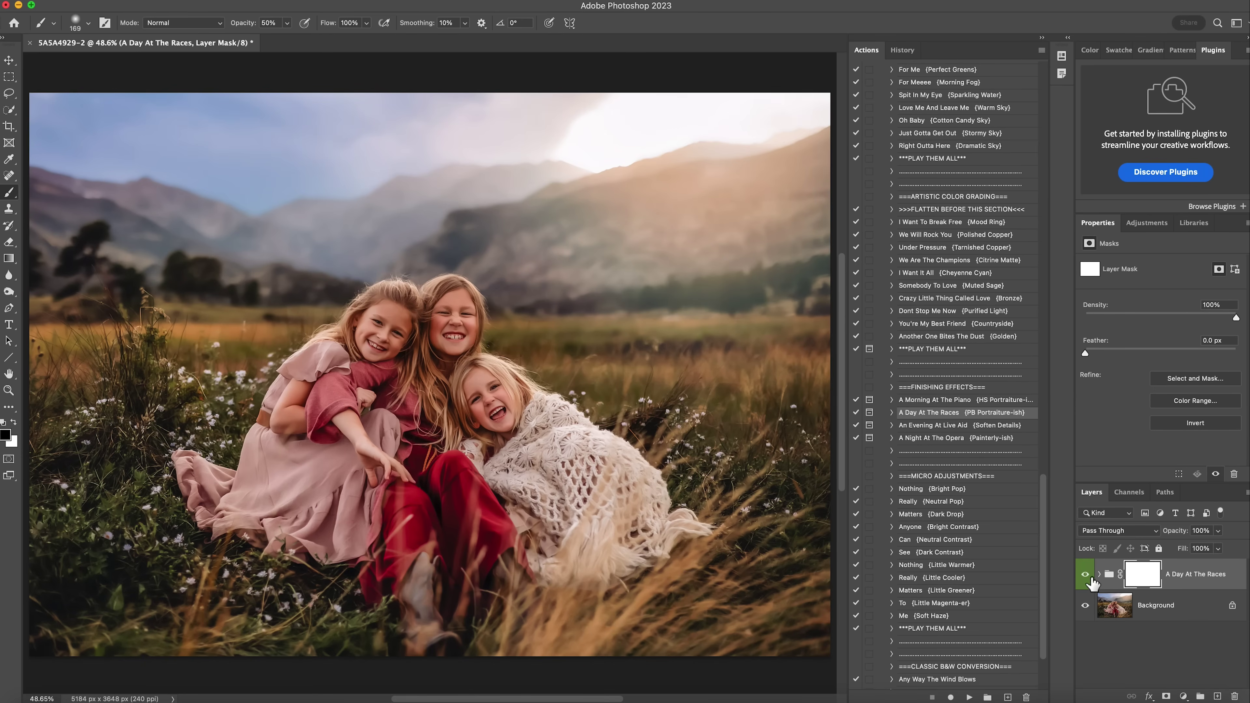
click(1217, 530)
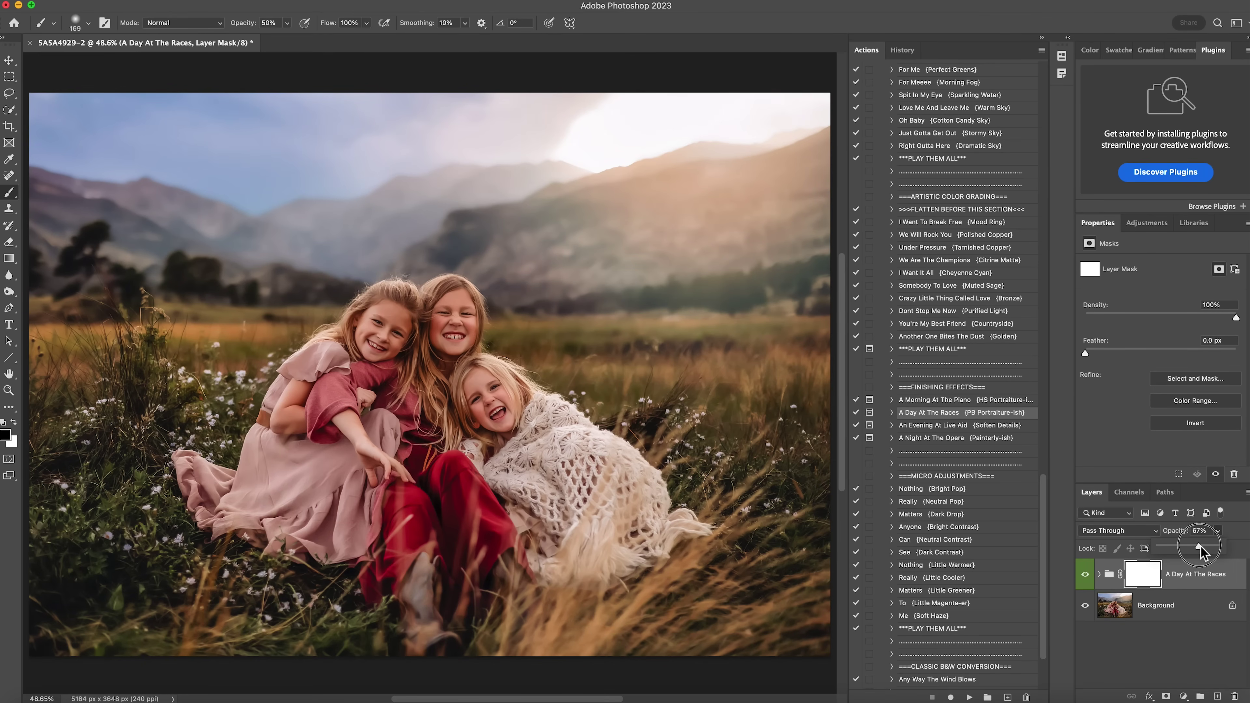
drag(1200, 546, 1198, 547)
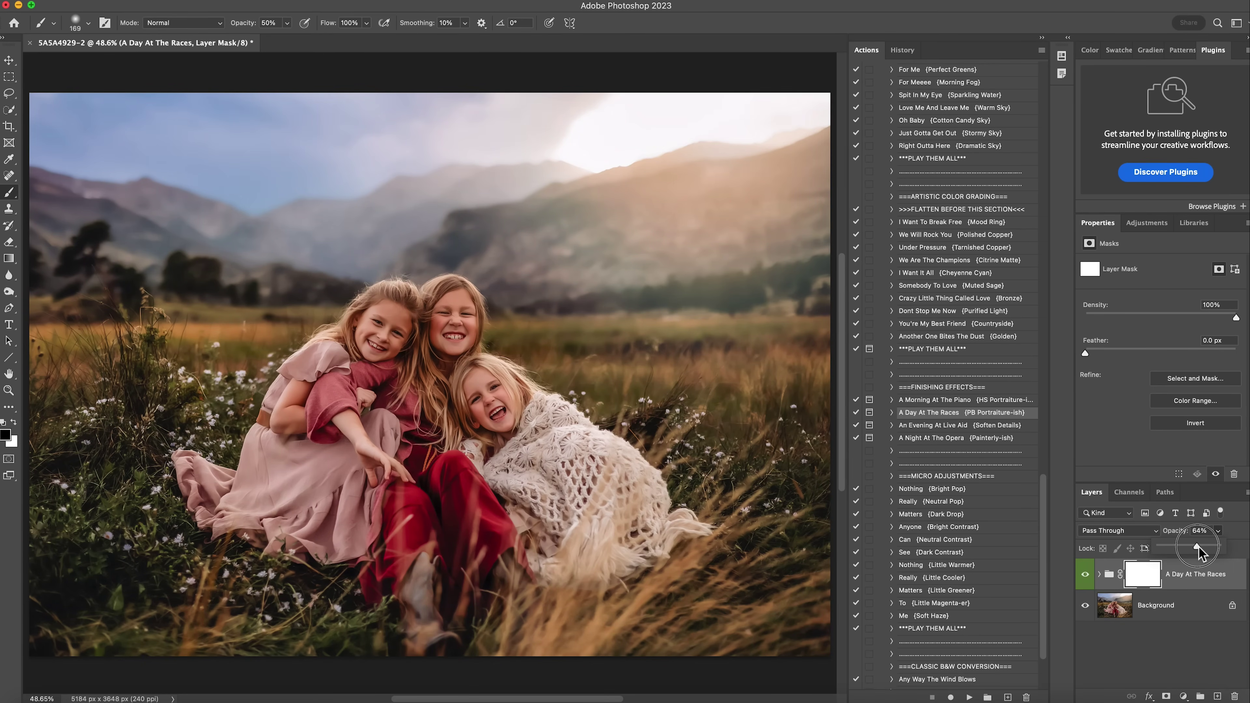
click(1086, 575)
click(1085, 575)
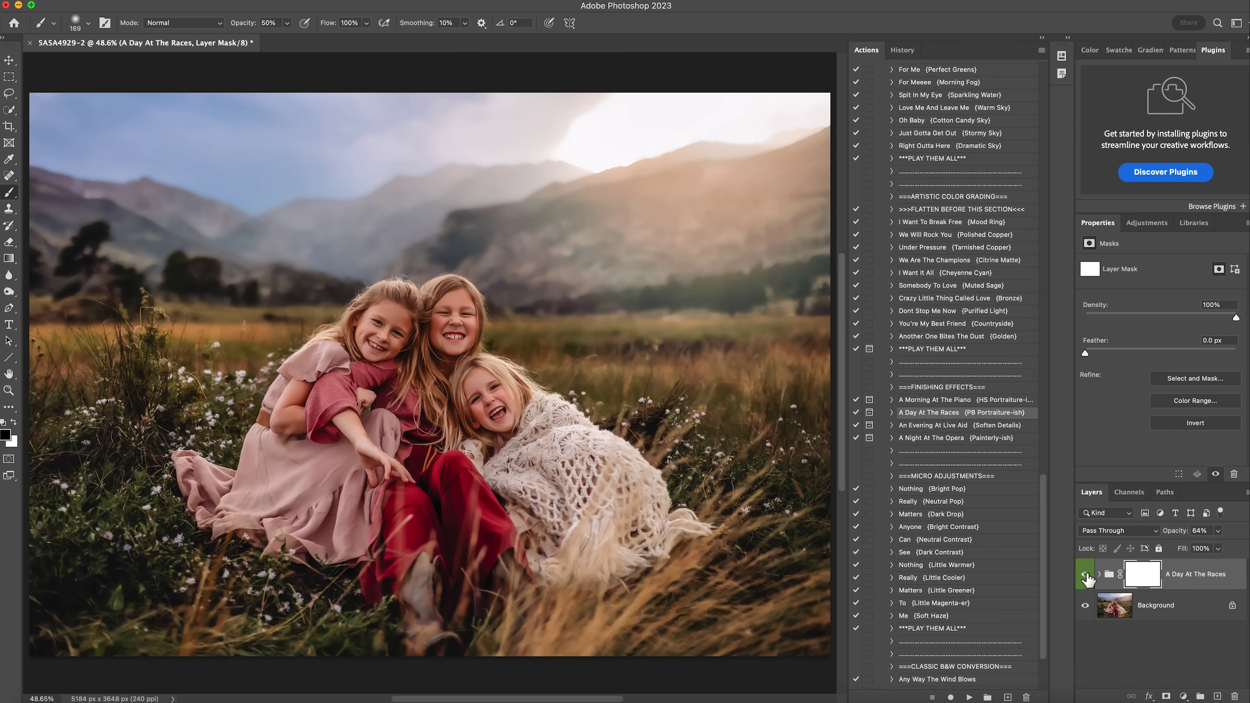
right_click(1166, 606)
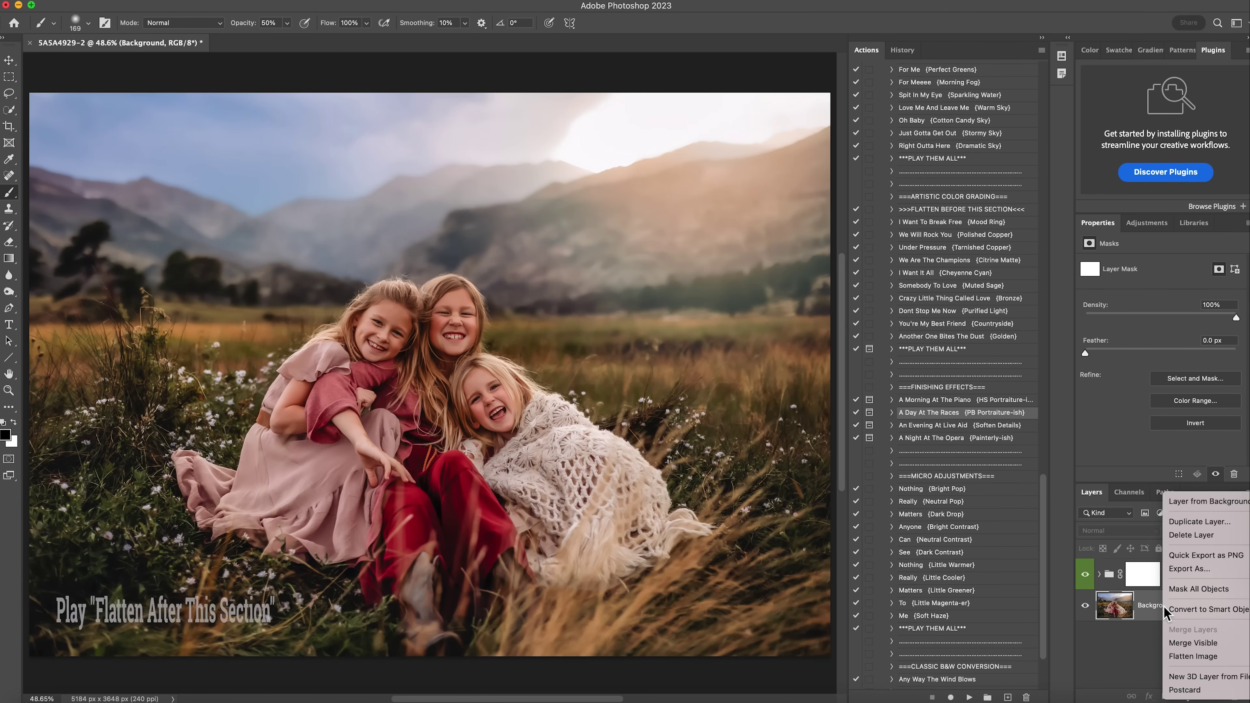
click(1181, 657)
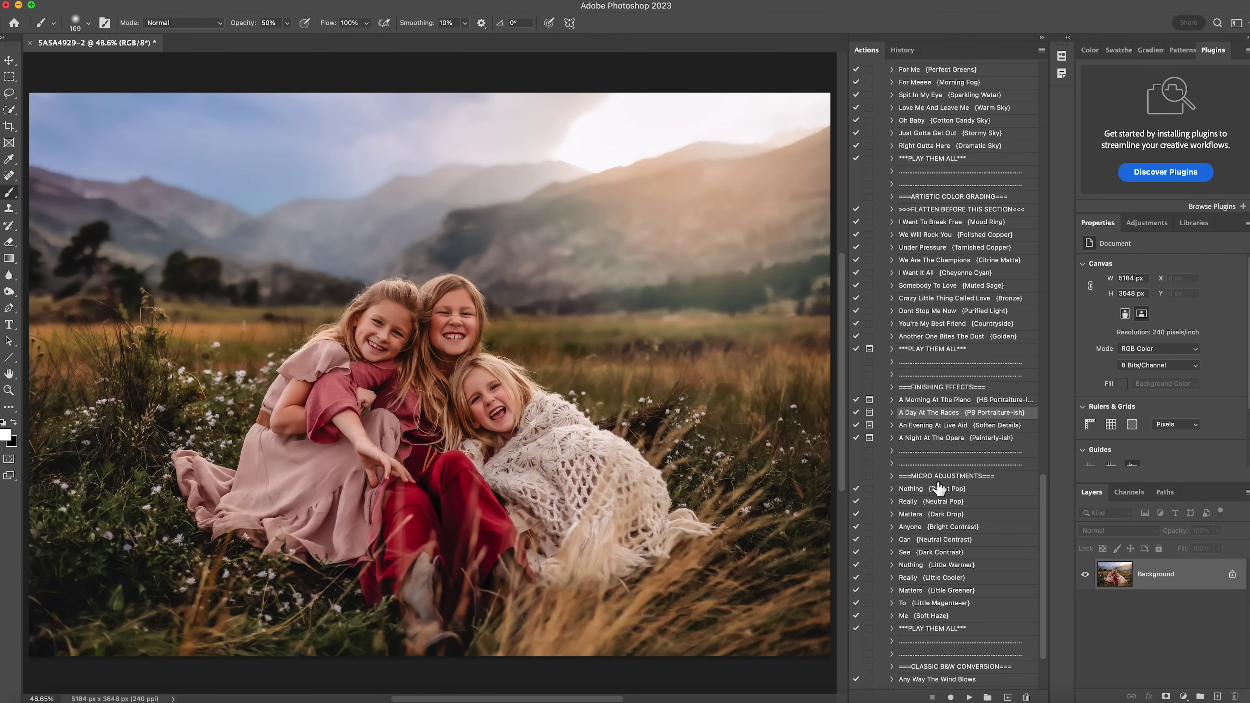
- Run the Nothing {Bright Pop} action and set its layer to 55% opacity
click(915, 490)
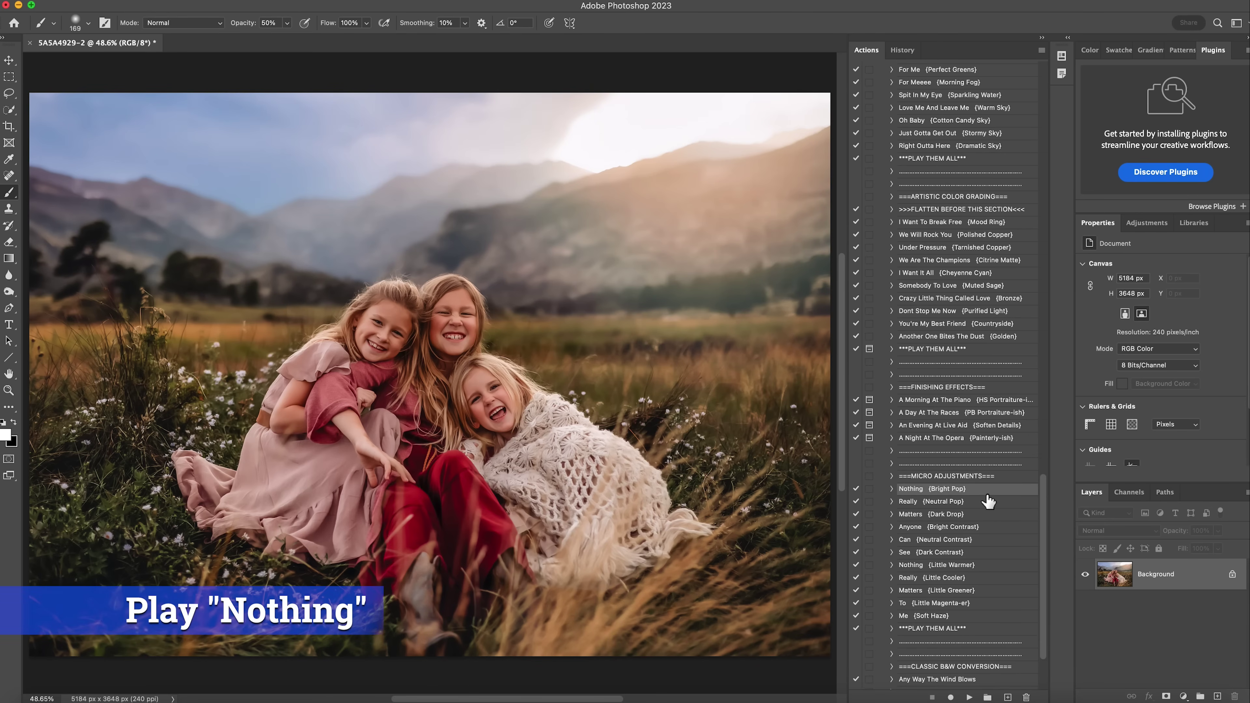
click(968, 696)
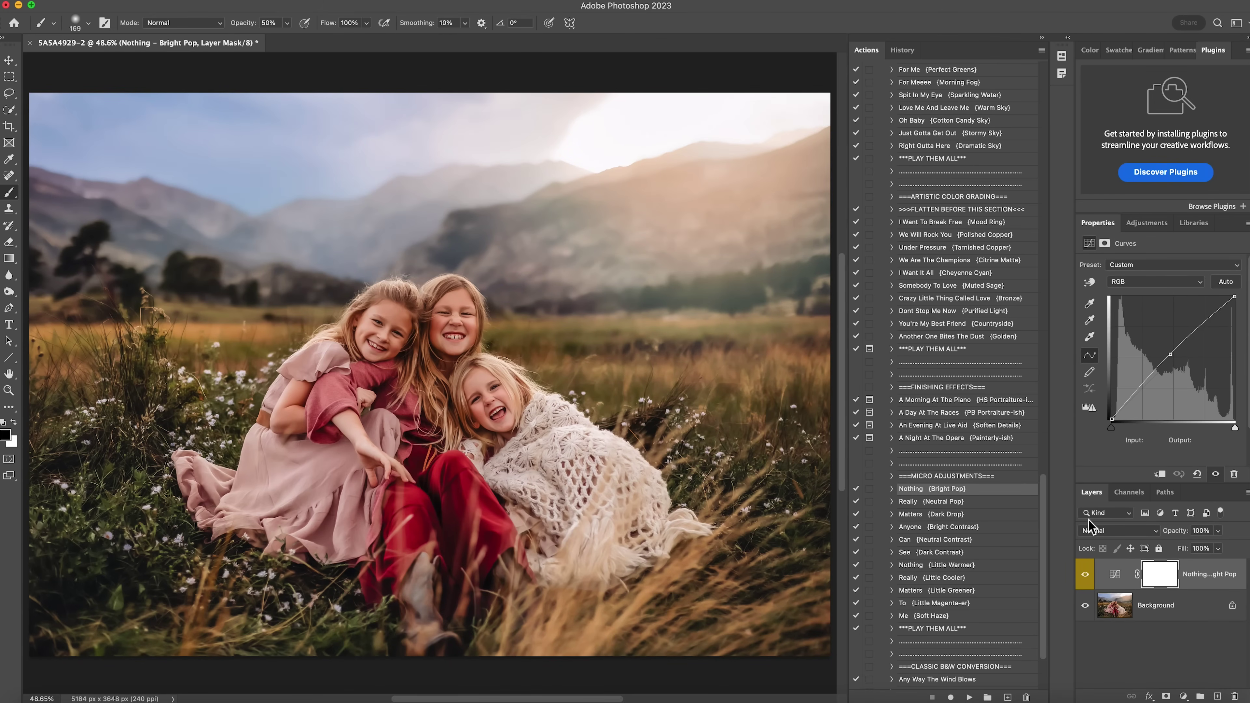
click(1217, 534)
- Paint the Bright Pop mask over the sky at 63% brush opacity, then flatten the image
click(88, 25)
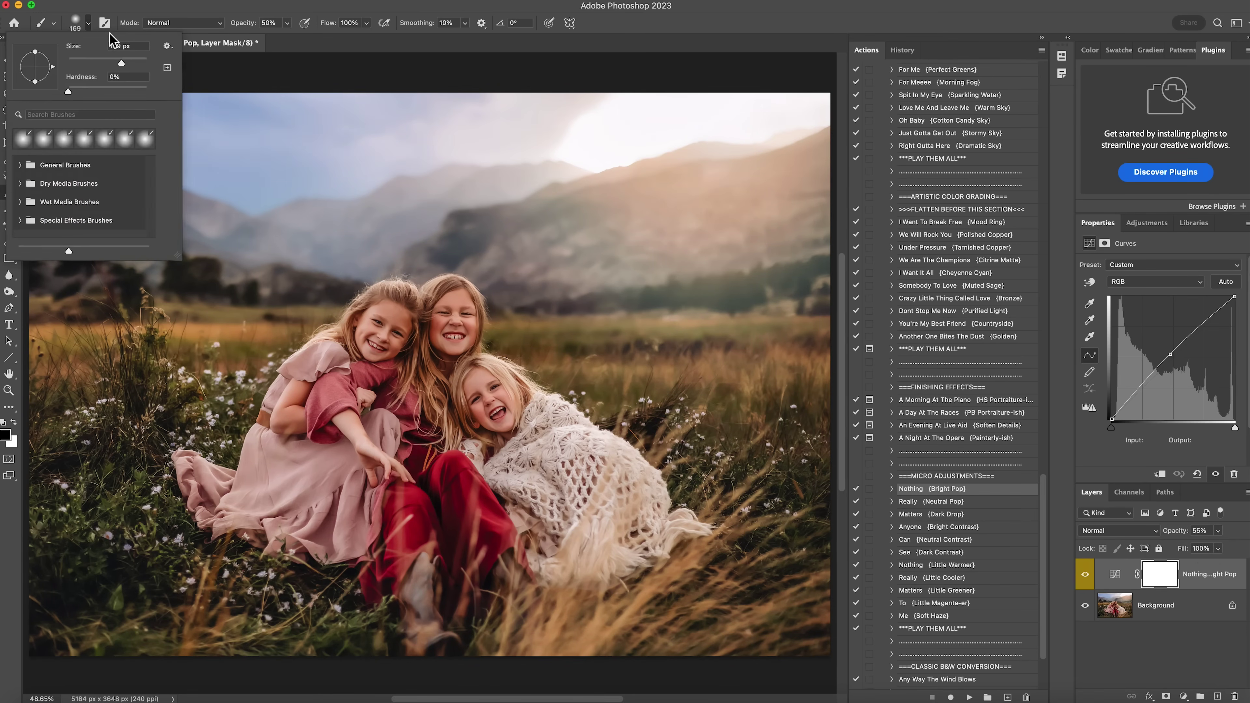
click(287, 23)
drag(288, 36, 296, 35)
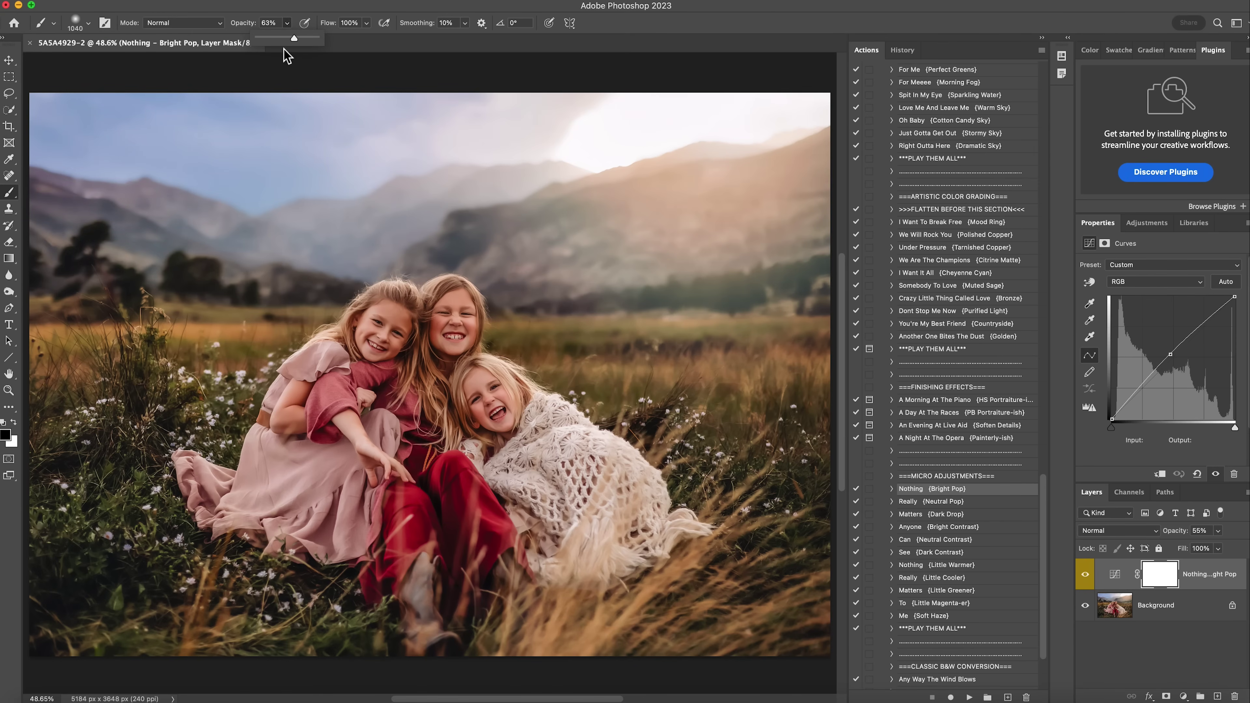
click(98, 125)
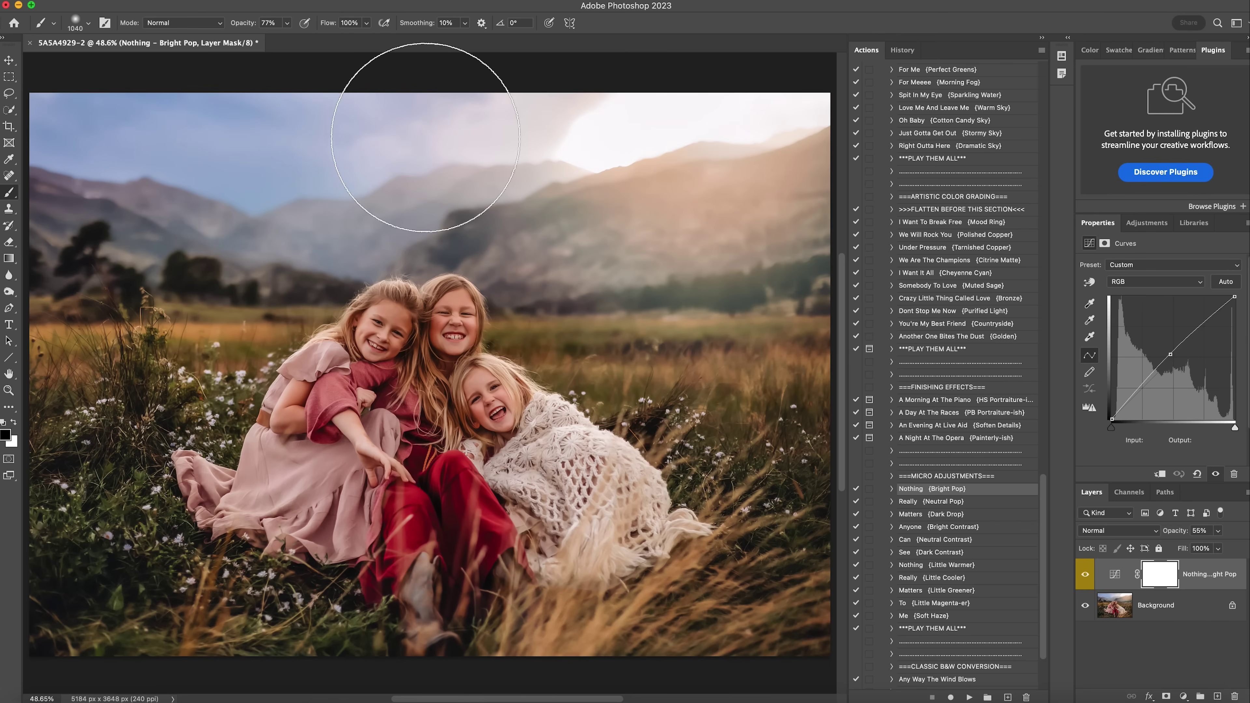
right_click(1170, 613)
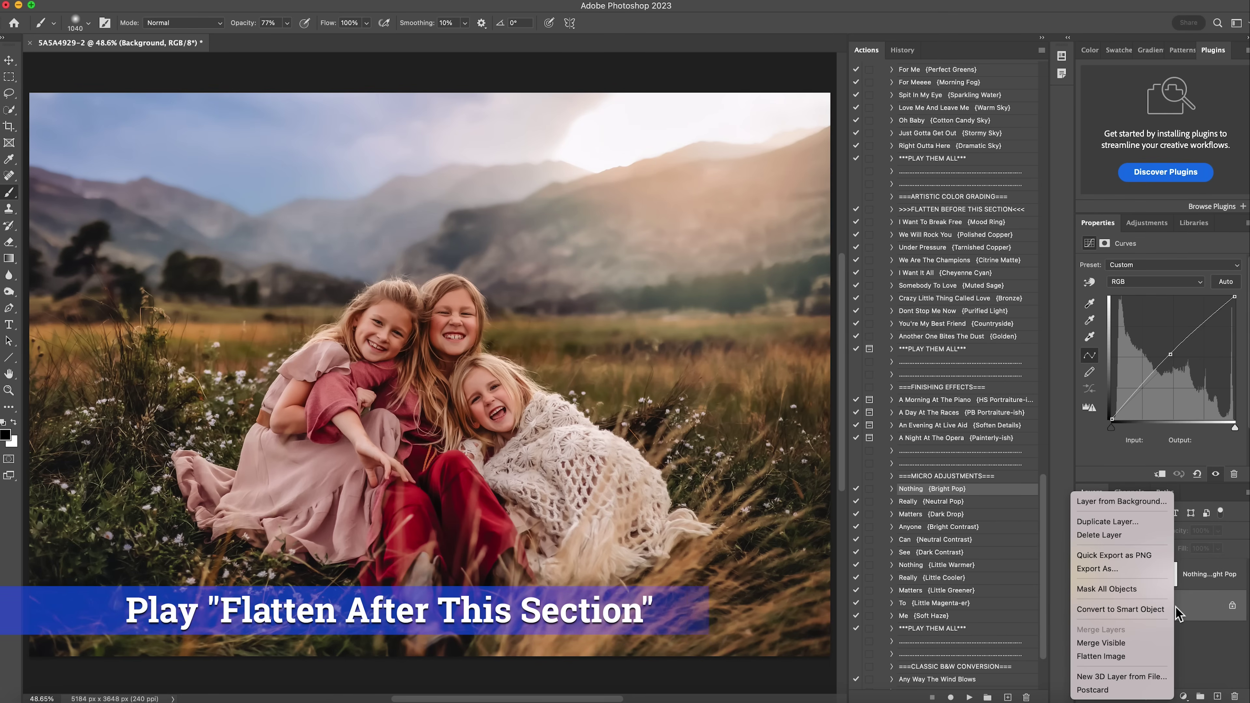
click(1125, 656)
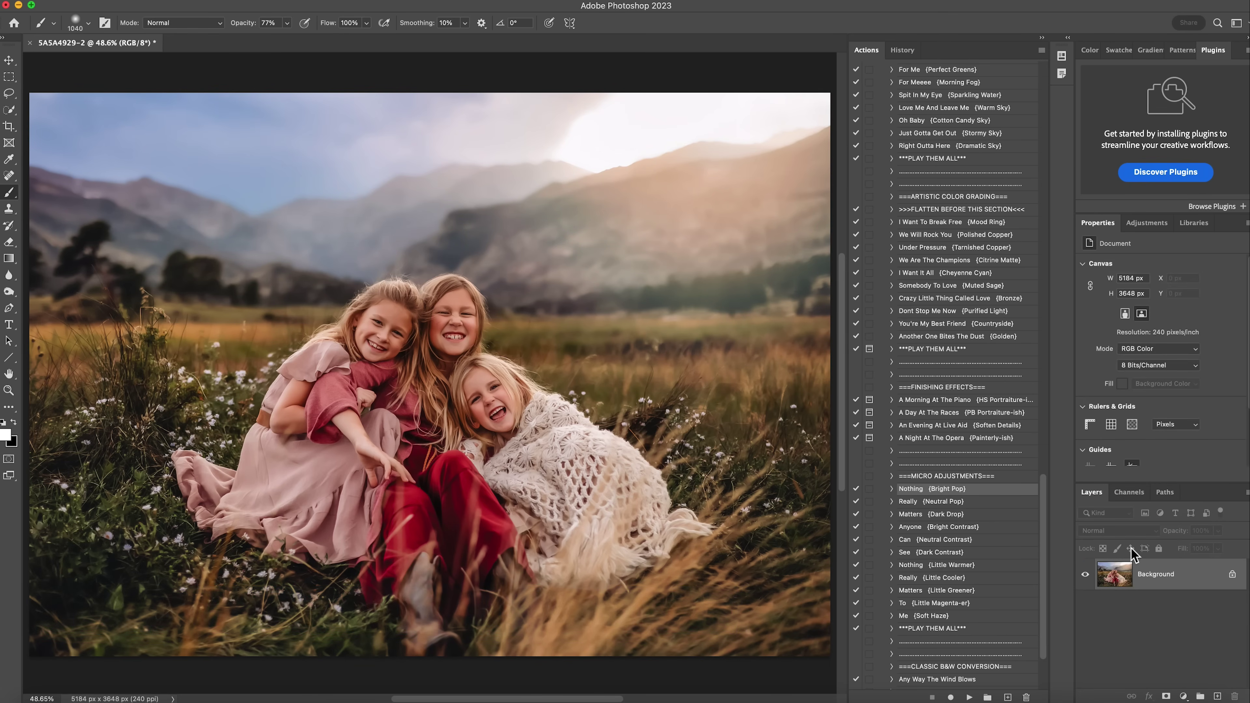
- Find and run the Frightening Me {Simple Color} action
scroll(956, 510, down, 5)
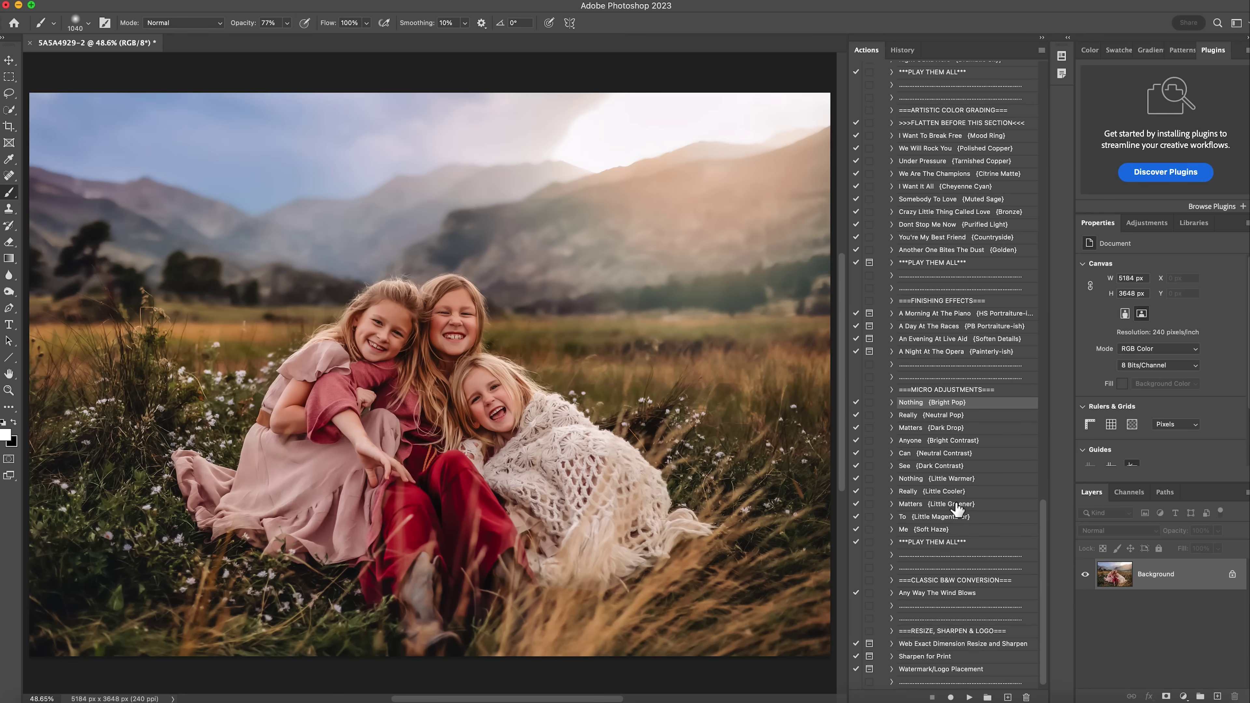
scroll(957, 510, up, 15)
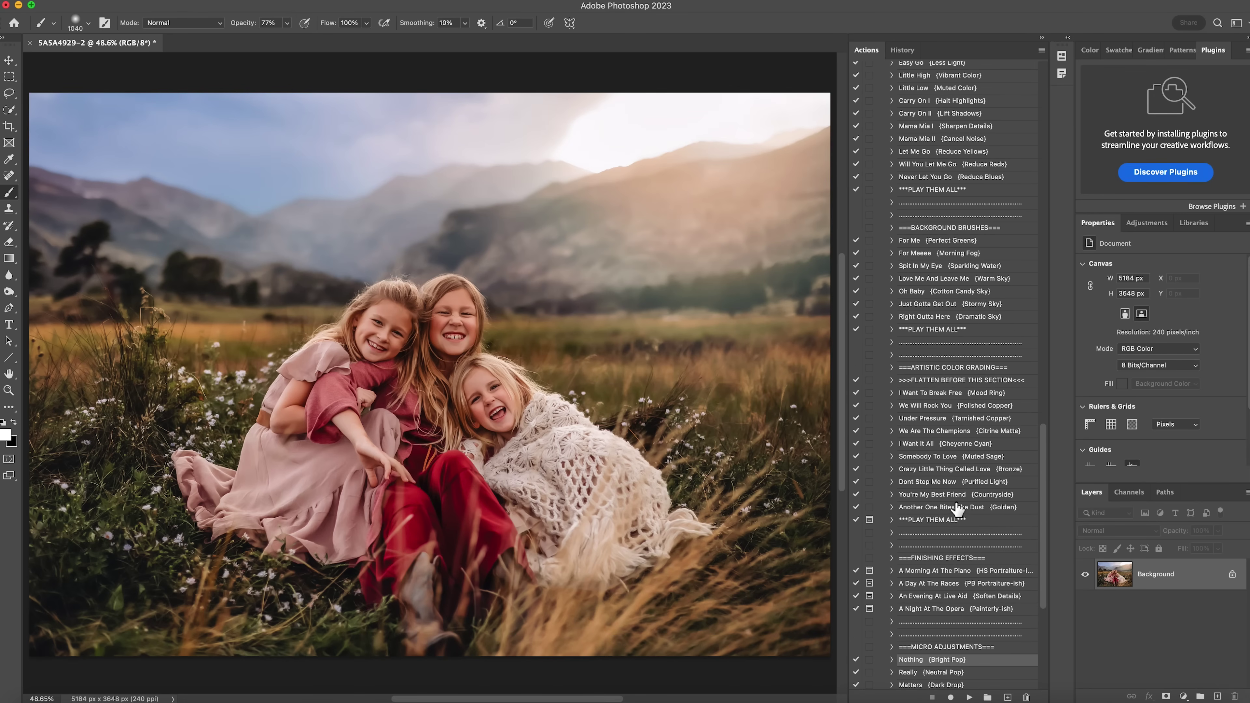
scroll(957, 509, up, 12)
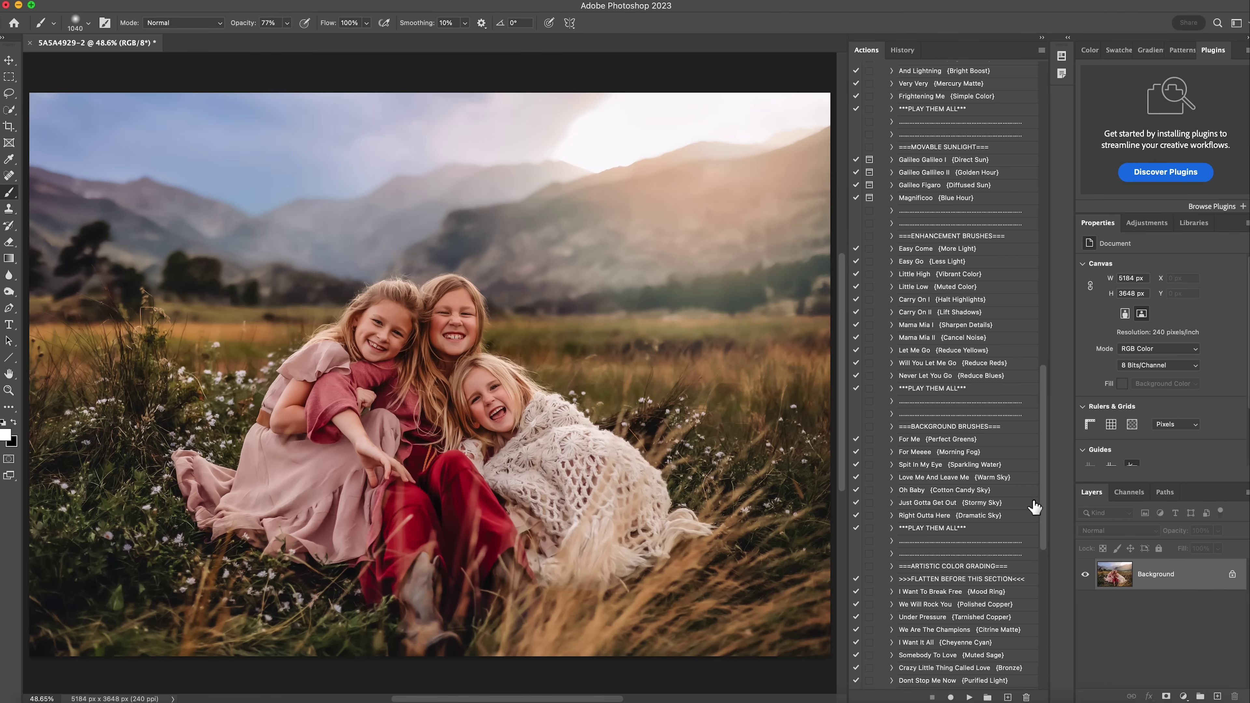
scroll(972, 541, down, 3)
scroll(973, 541, up, 8)
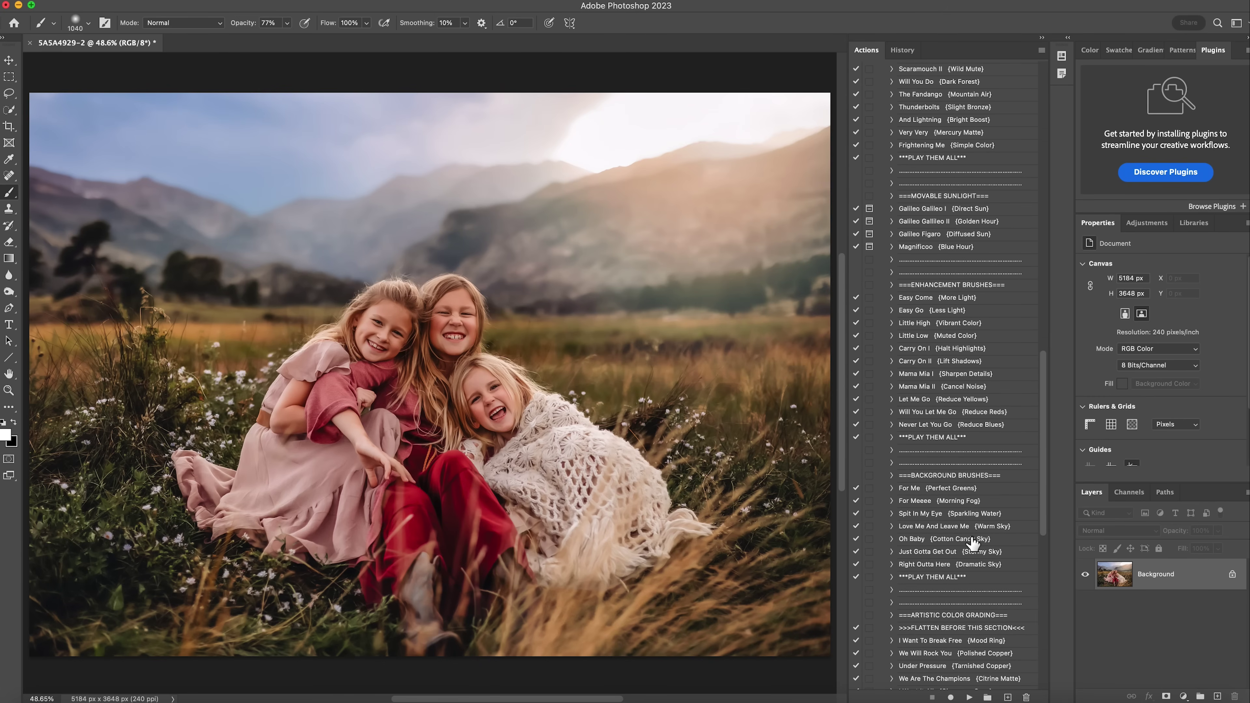
scroll(951, 252, up, 8)
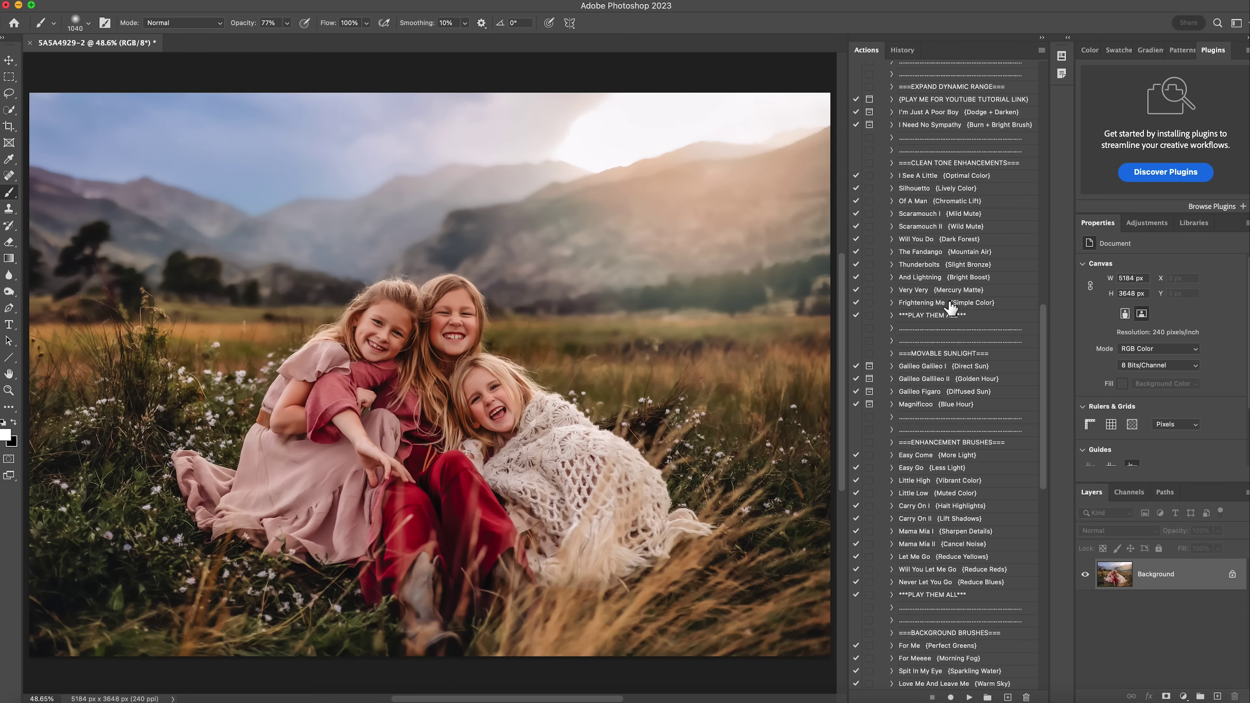
click(980, 309)
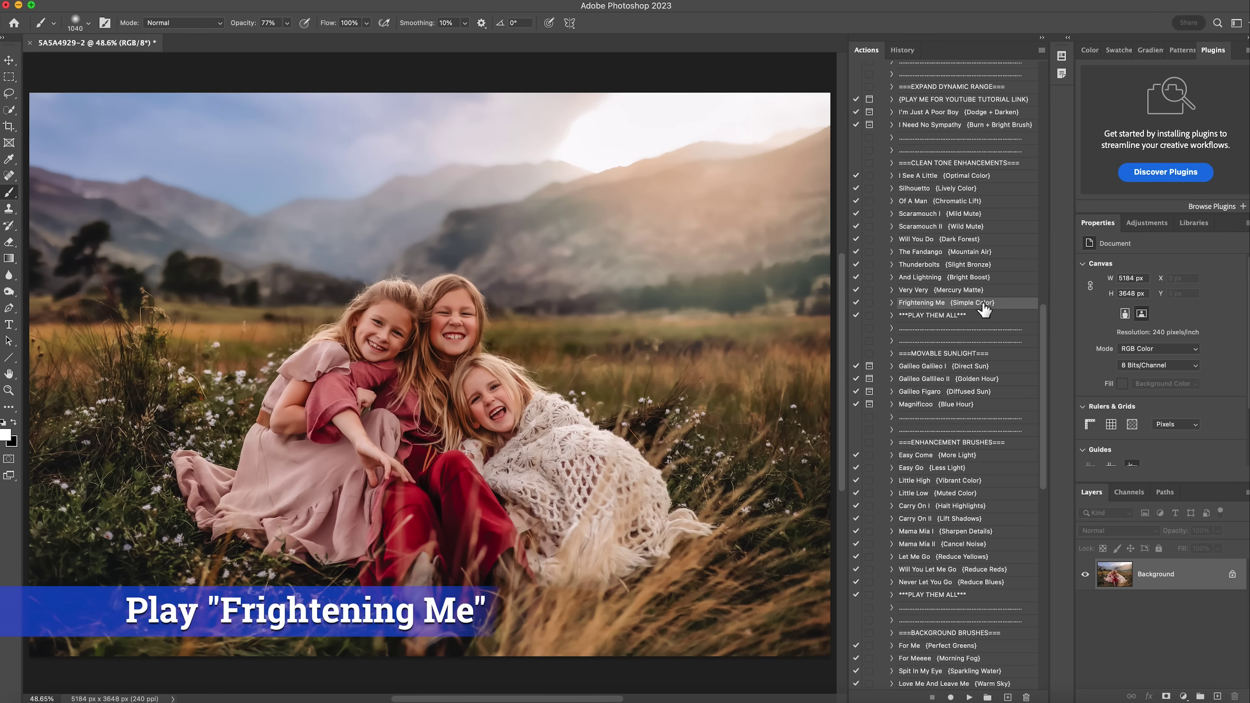
click(968, 697)
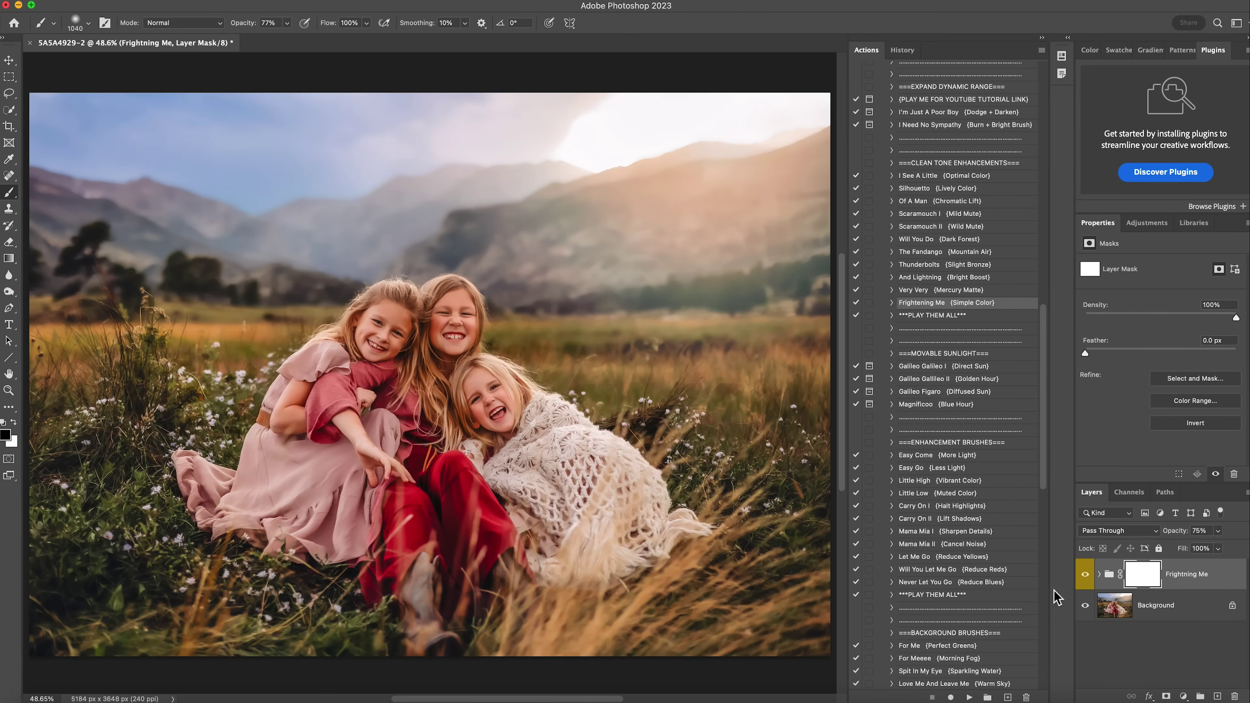
- Compare the Frightening Me group on and off, then lower its opacity to 27%
click(1090, 574)
click(1089, 574)
click(1089, 574)
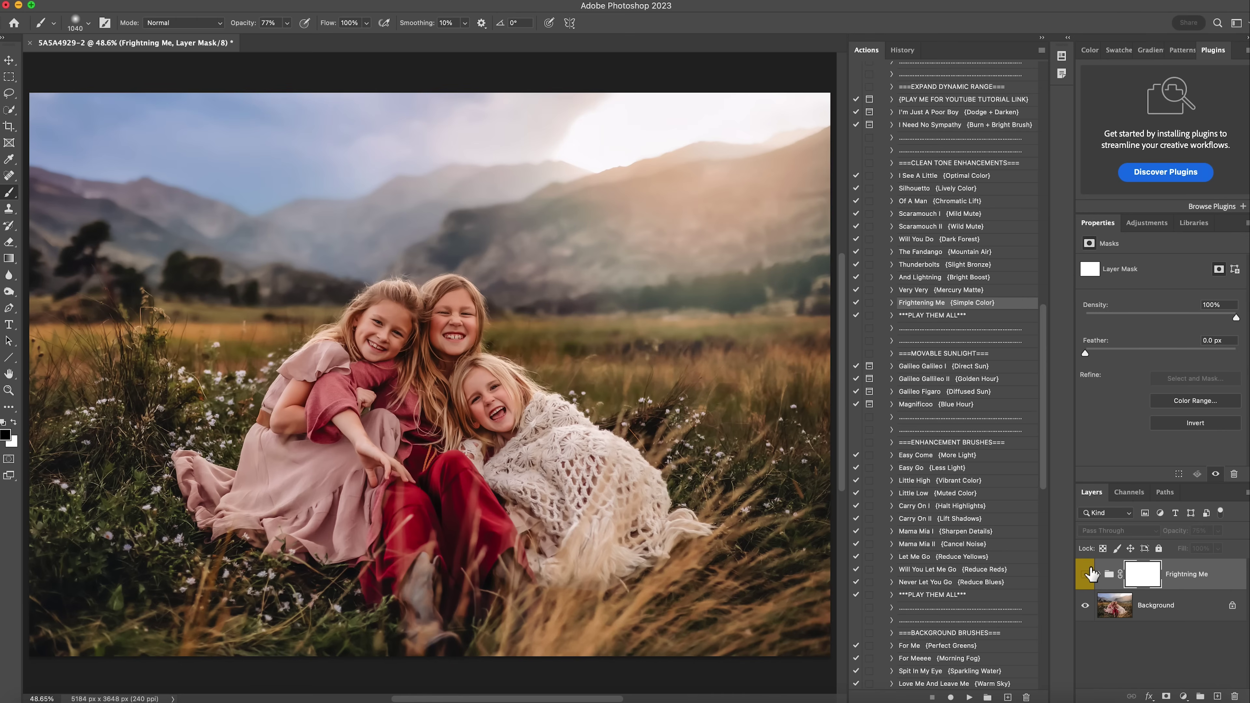
click(1089, 574)
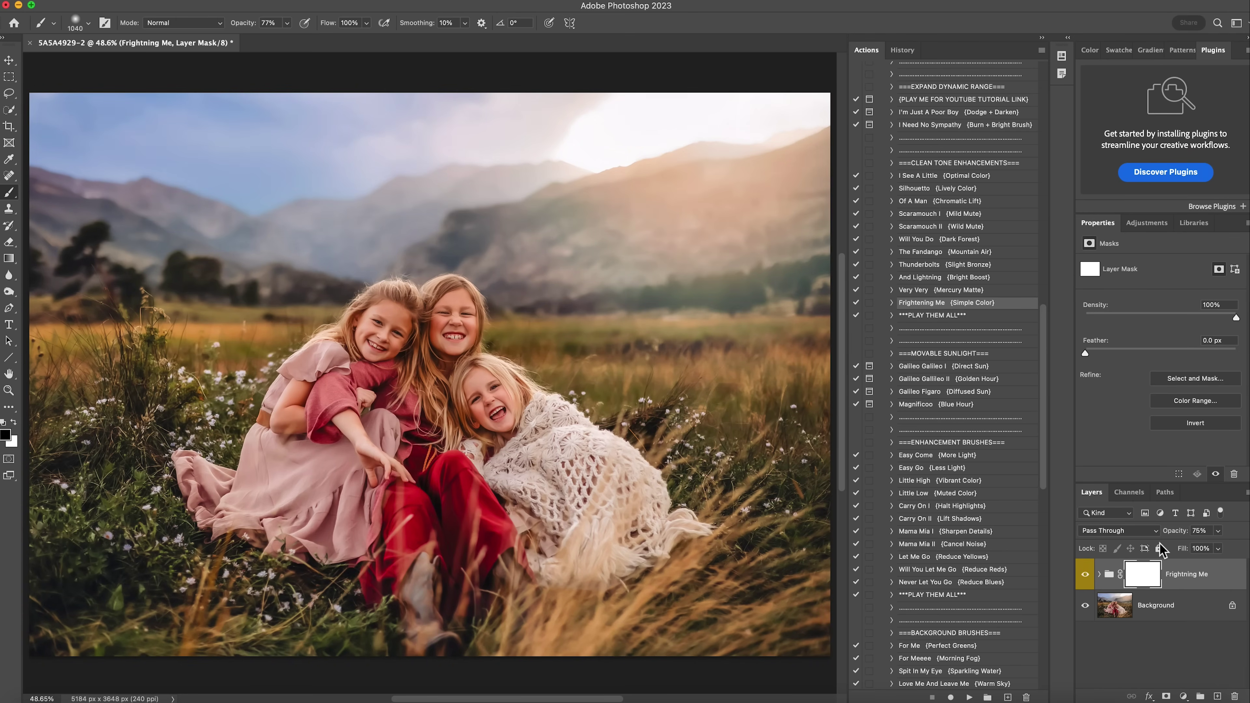
click(1217, 530)
drag(1220, 545, 1189, 546)
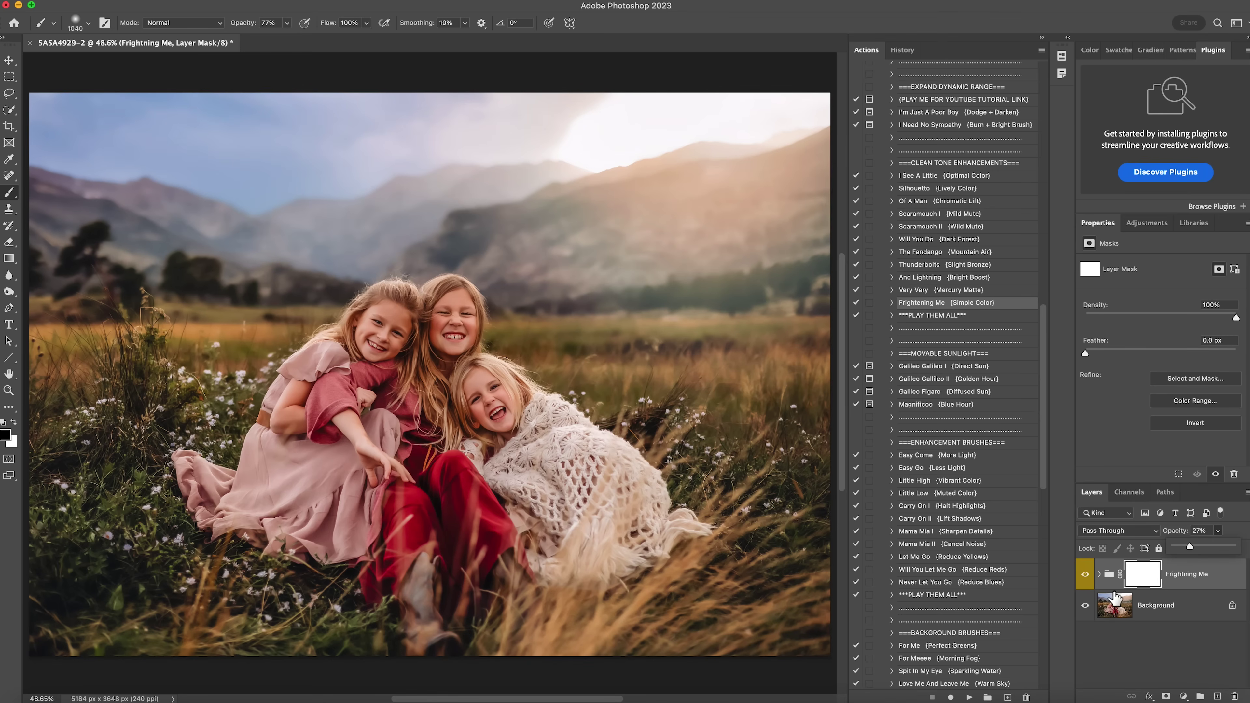
- Recheck the 27% colour pop against the original and flatten into one Background layer
click(1088, 576)
click(1087, 575)
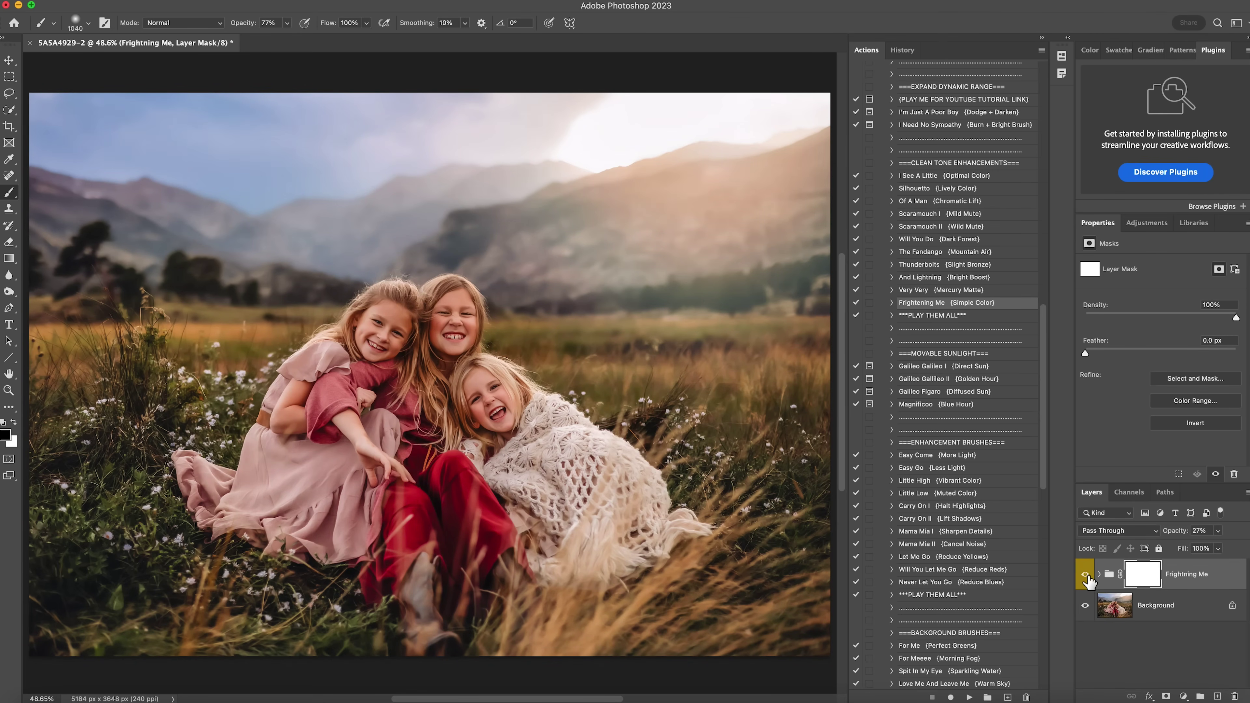
right_click(1168, 613)
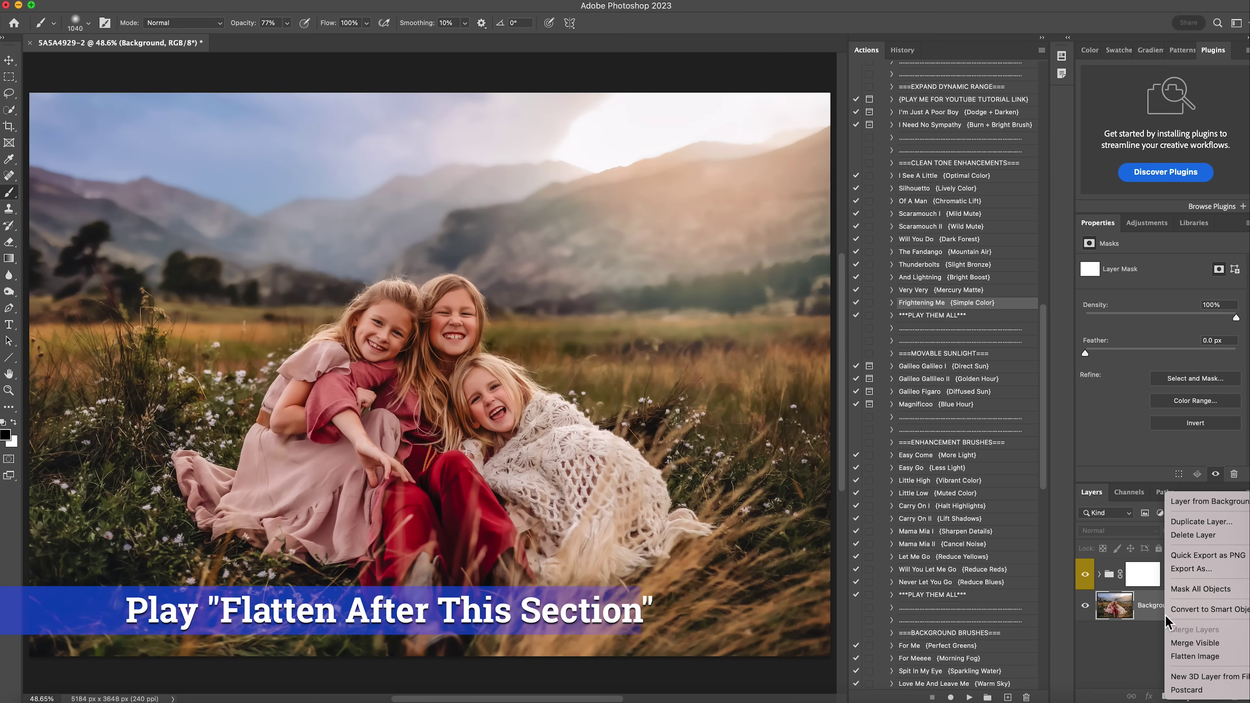
click(1188, 656)
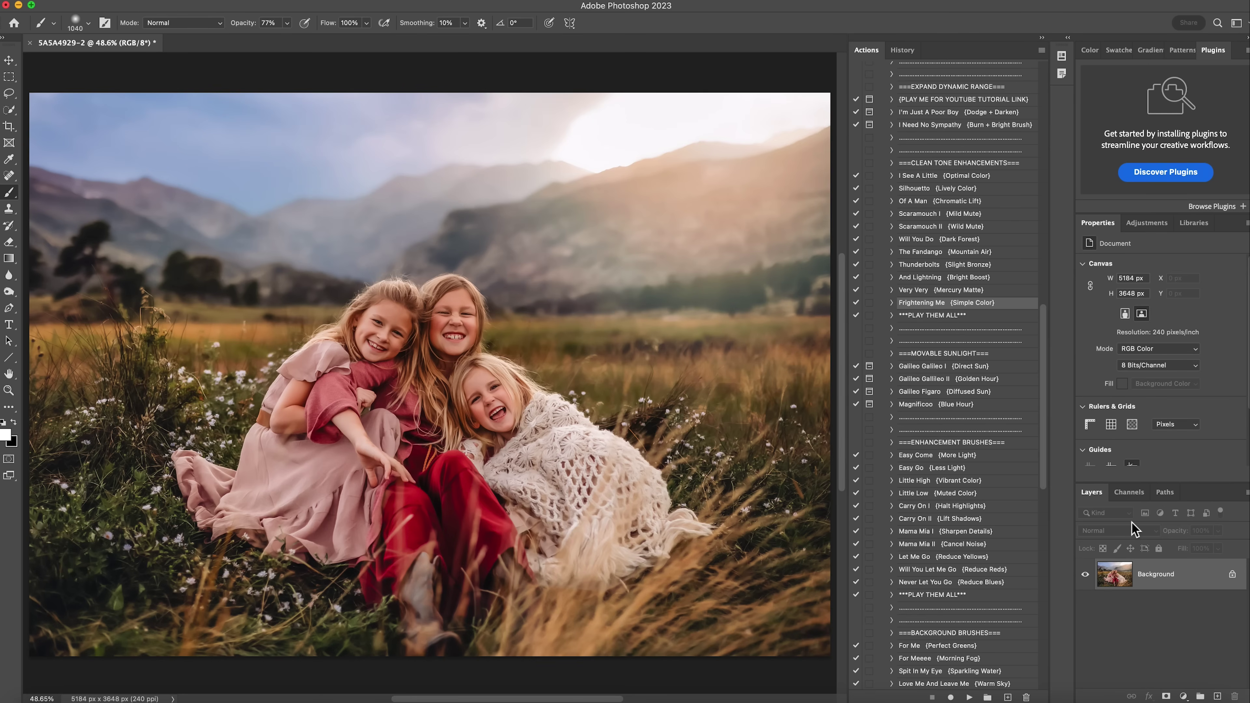
scroll(901, 388, up, 15)
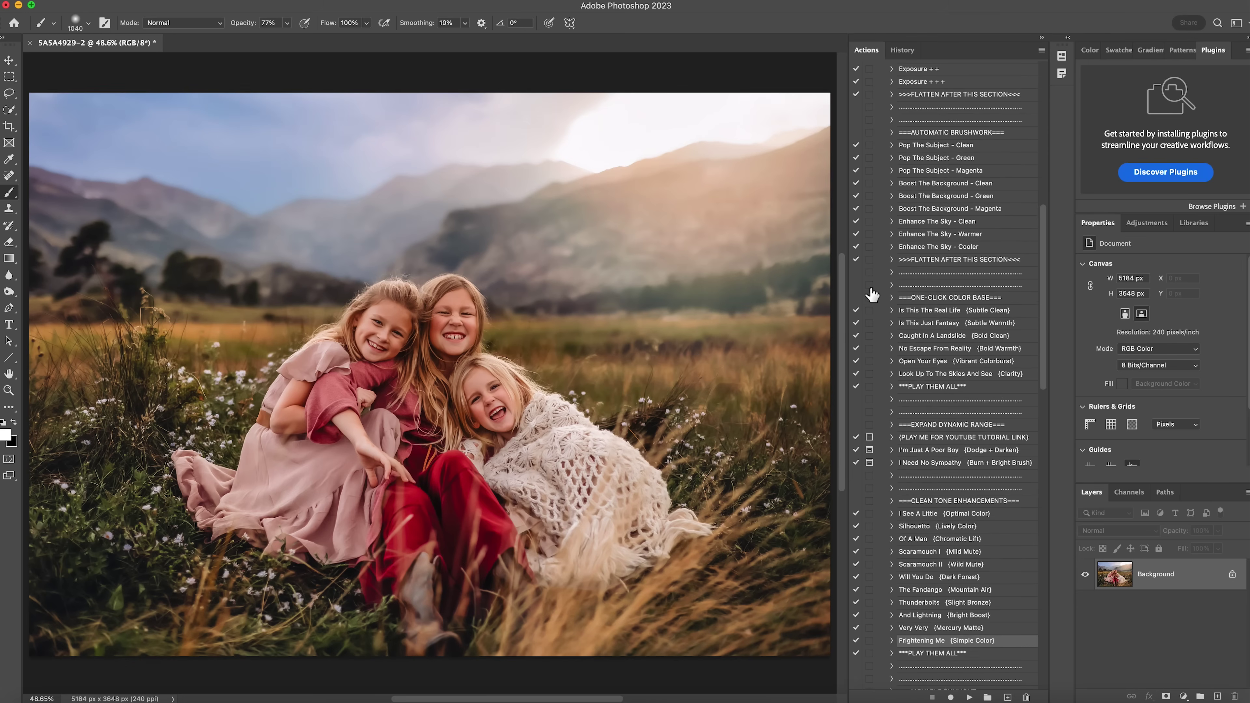